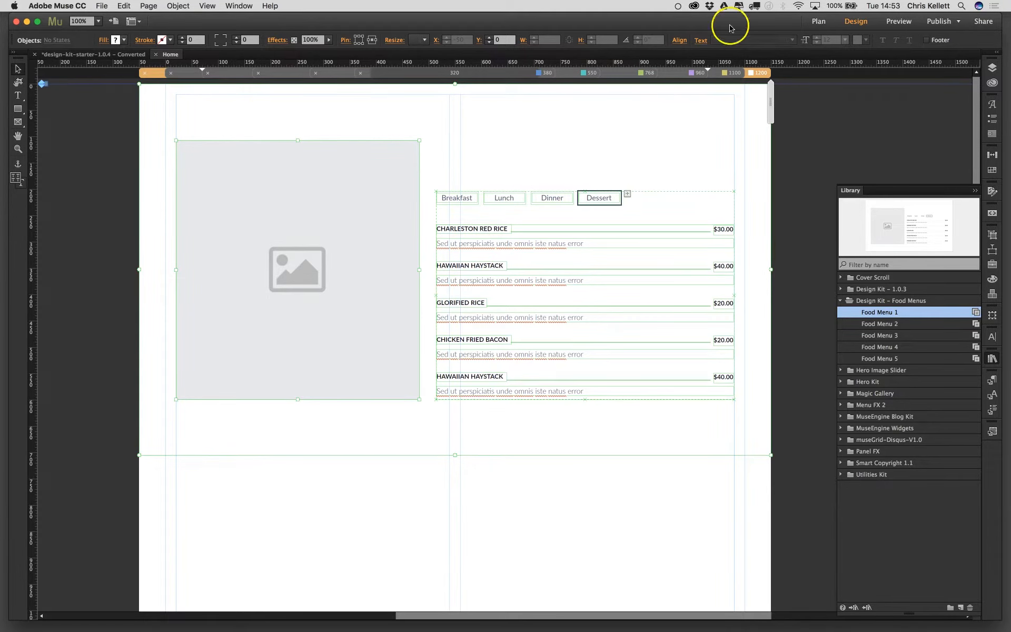
# - Preview the page, view the Lunch, Dinner and Dessert menu sections, and return to the Home page design
pyautogui.click(904, 22)
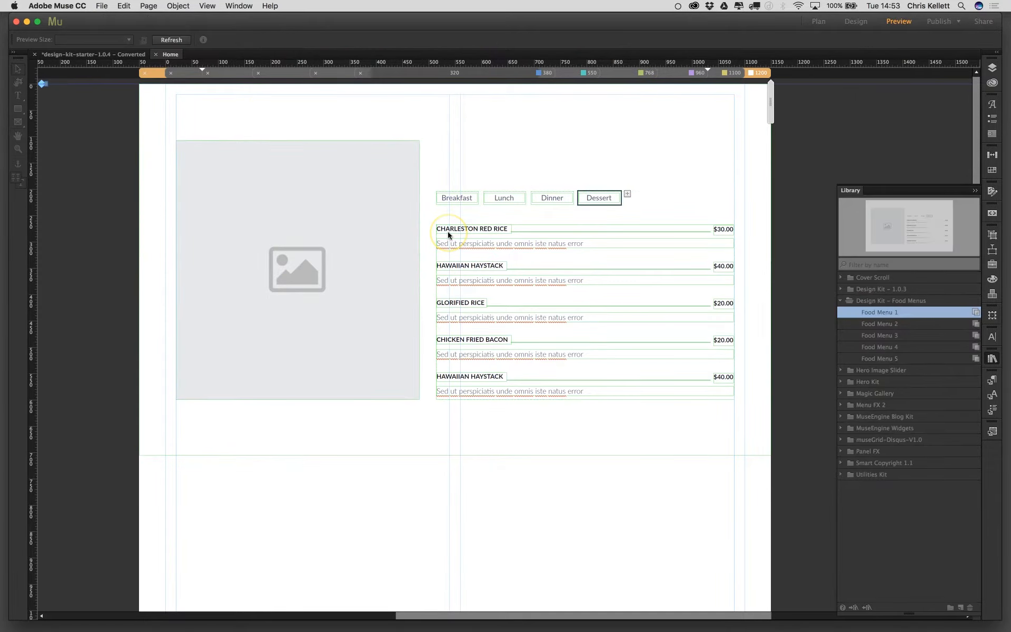
pyautogui.click(457, 266)
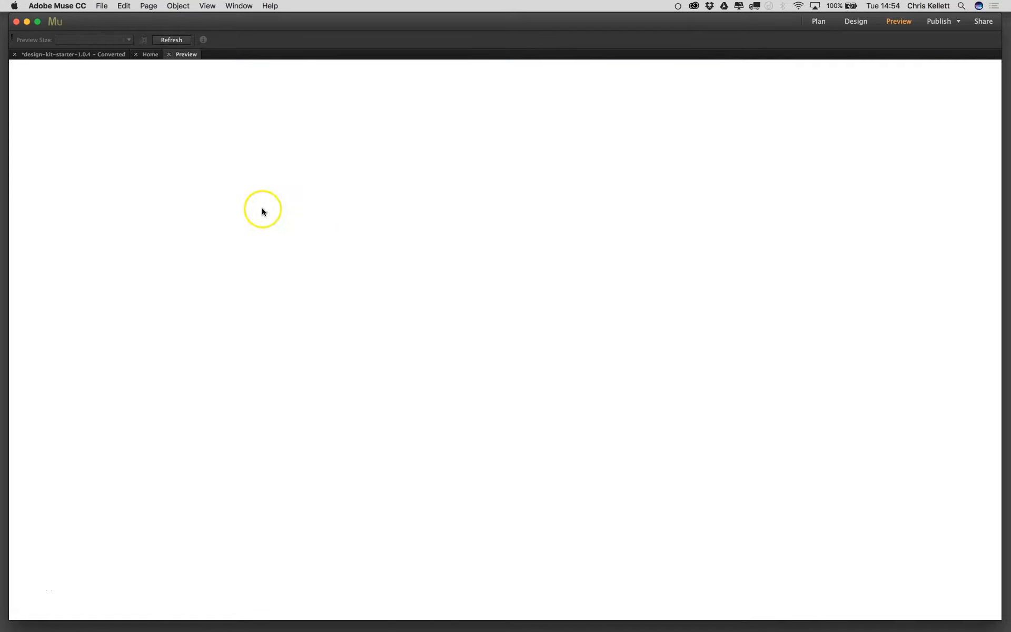
pyautogui.click(553, 174)
pyautogui.click(603, 176)
pyautogui.click(649, 170)
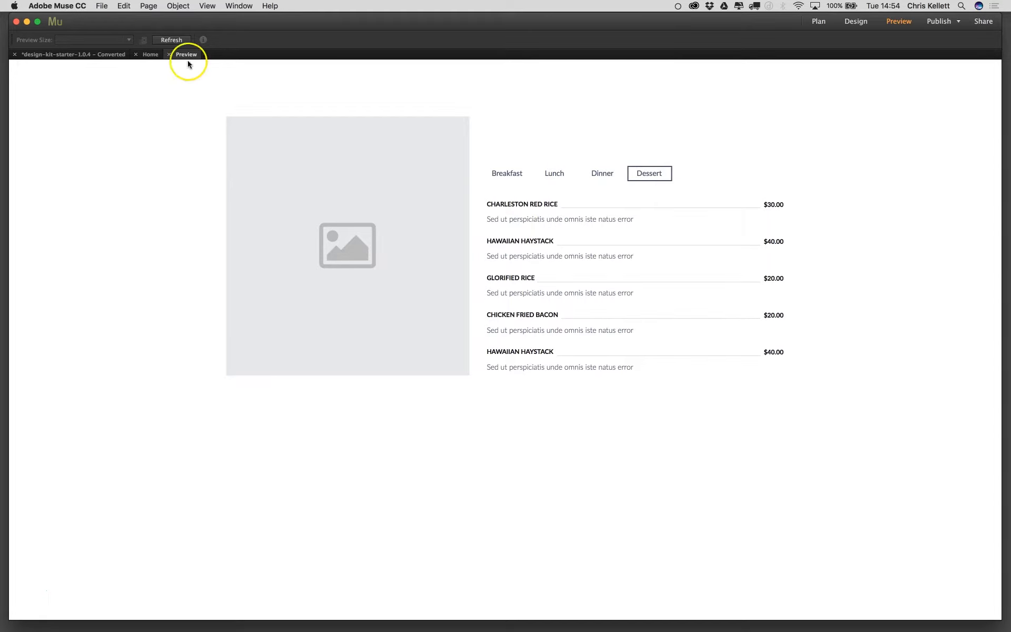
pyautogui.click(150, 55)
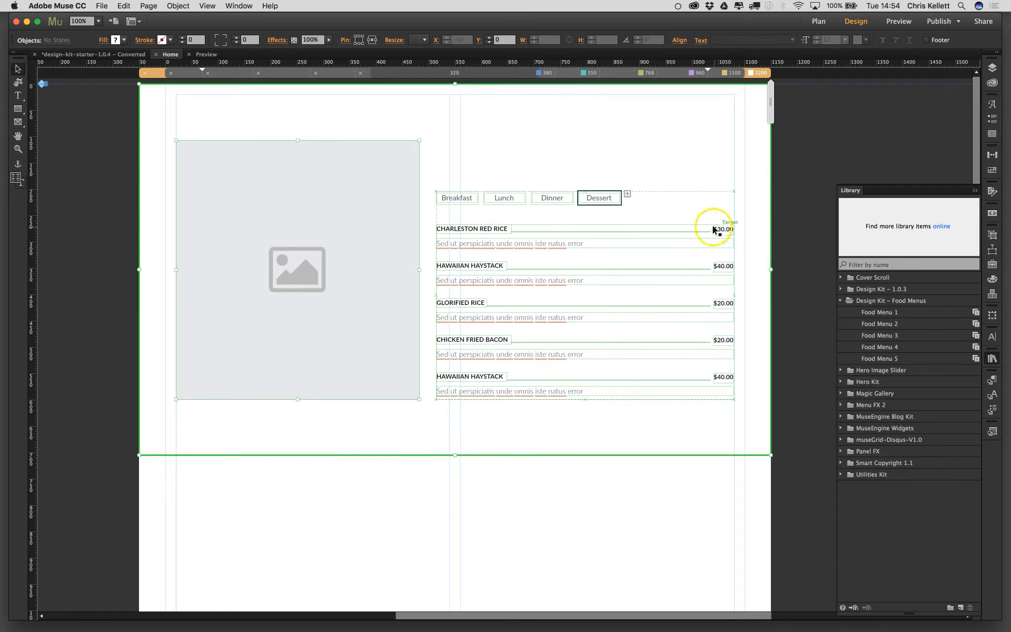
# - Set the transition of the food menu composition to Horizontal
pyautogui.click(703, 191)
pyautogui.click(711, 228)
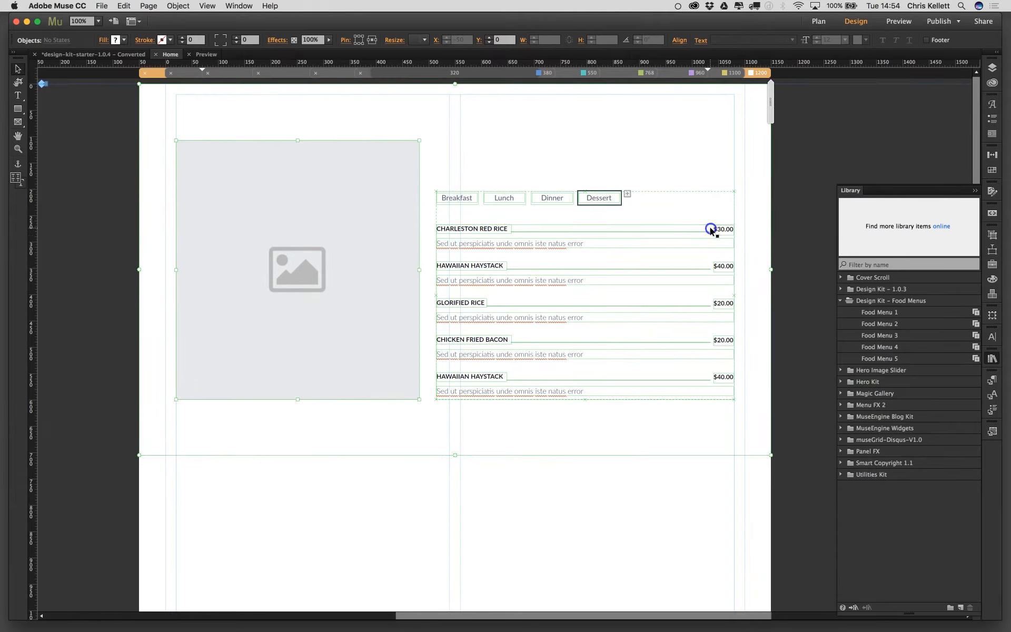
pyautogui.click(571, 208)
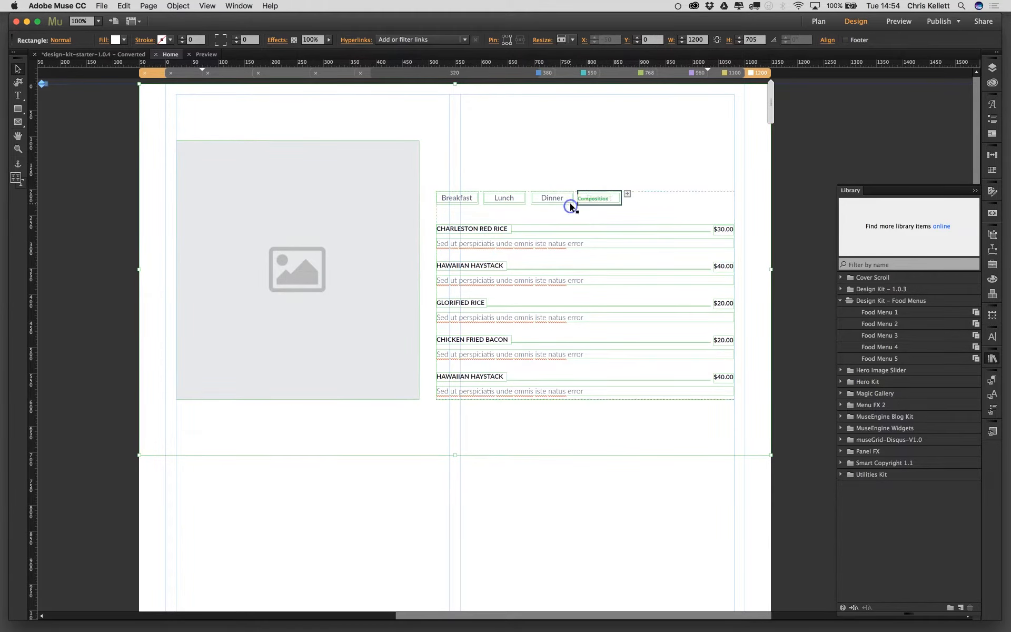
pyautogui.click(571, 203)
pyautogui.click(744, 190)
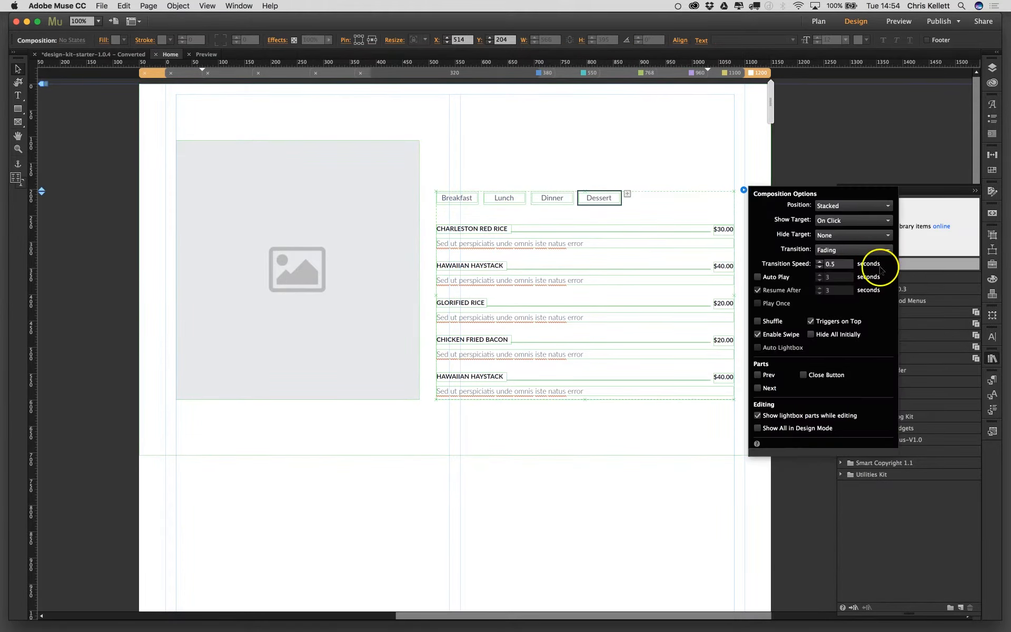
pyautogui.click(854, 249)
pyautogui.click(859, 269)
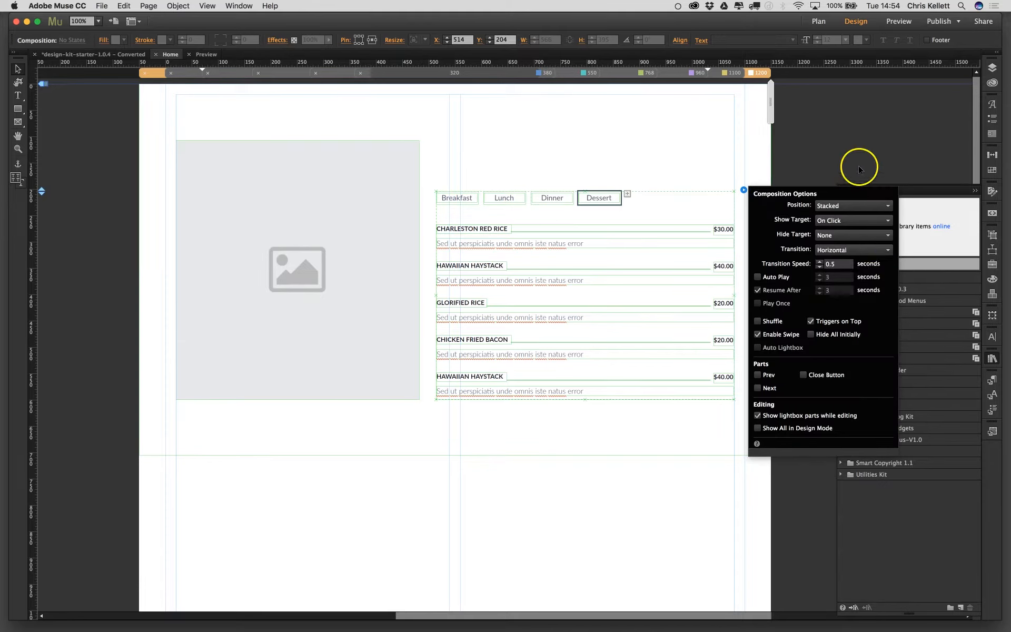
pyautogui.click(883, 106)
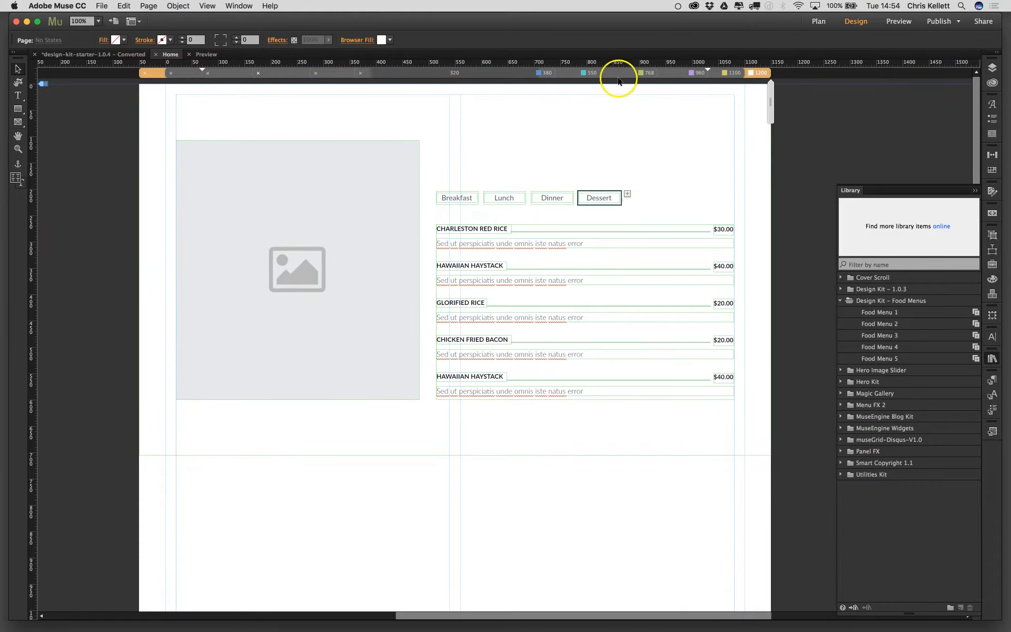
# - Preview the updated page and cycle through the Breakfast, Lunch, Dinner and Dessert sections to check the transition
pyautogui.click(218, 57)
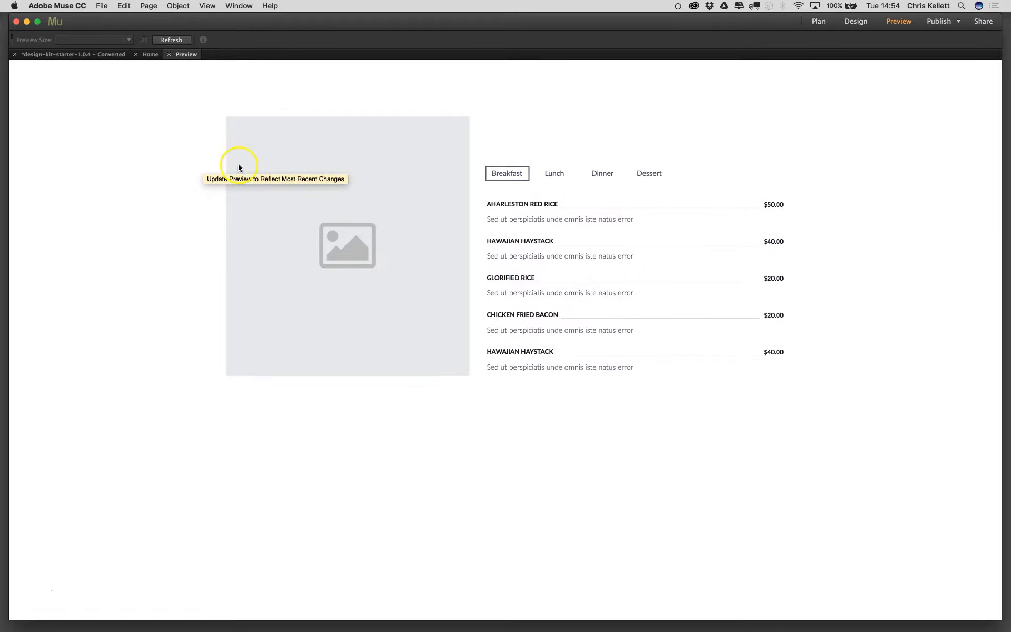
pyautogui.click(558, 168)
pyautogui.click(599, 172)
pyautogui.click(656, 174)
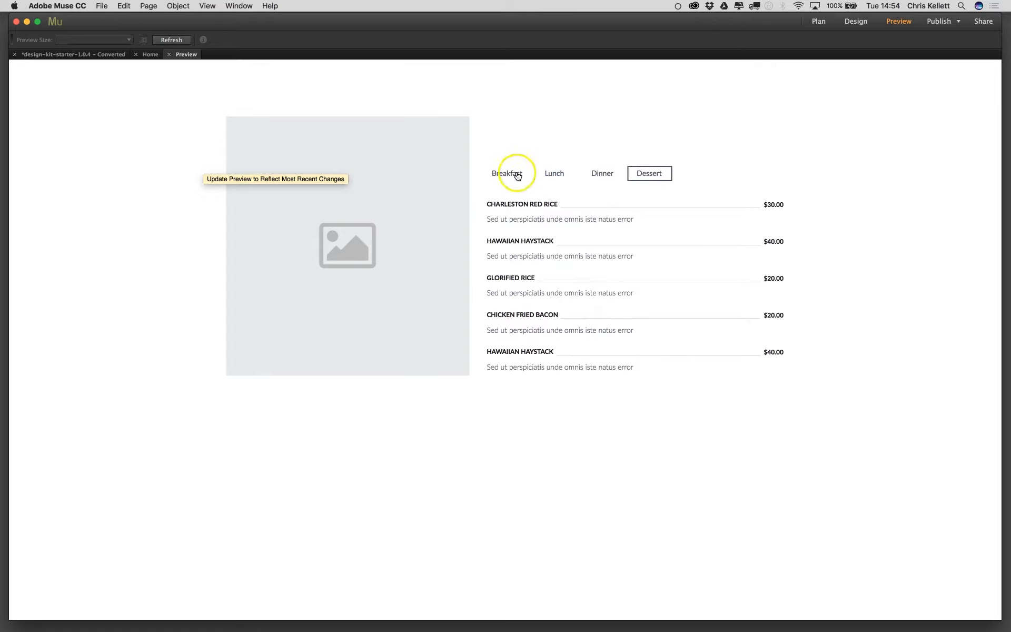
pyautogui.click(515, 173)
pyautogui.click(552, 176)
pyautogui.click(604, 172)
pyautogui.click(648, 174)
# - Narrow the preview to mobile width, check the menu categories, restore the full width and close the preview
pyautogui.moveTo(1003, 168); pyautogui.dragTo(224, 97)
pyautogui.click(100, 384)
pyautogui.click(135, 384)
pyautogui.click(177, 384)
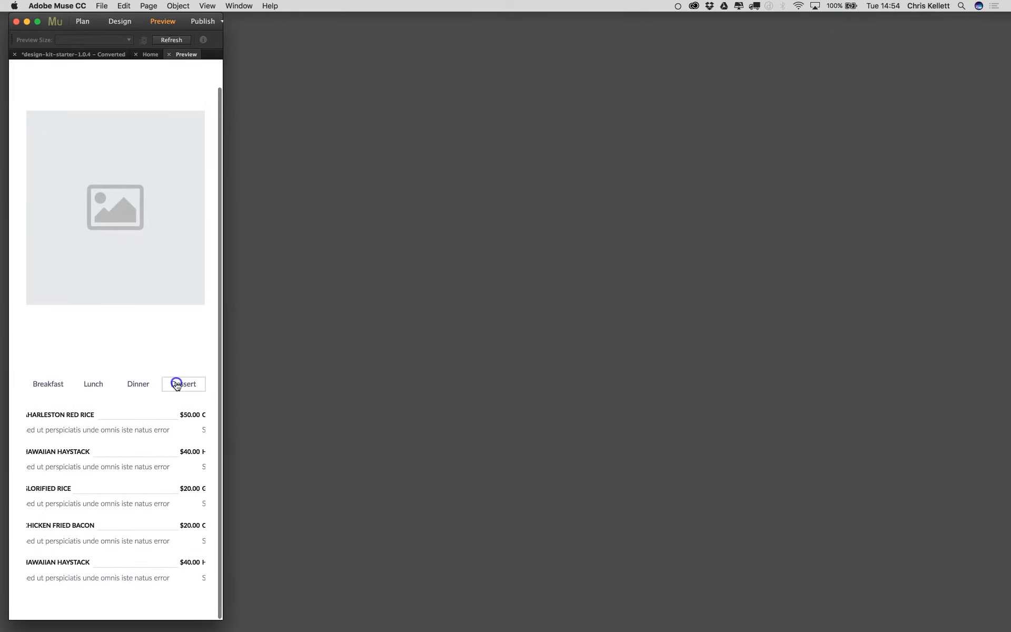
pyautogui.moveTo(222, 373); pyautogui.dragTo(1008, 350)
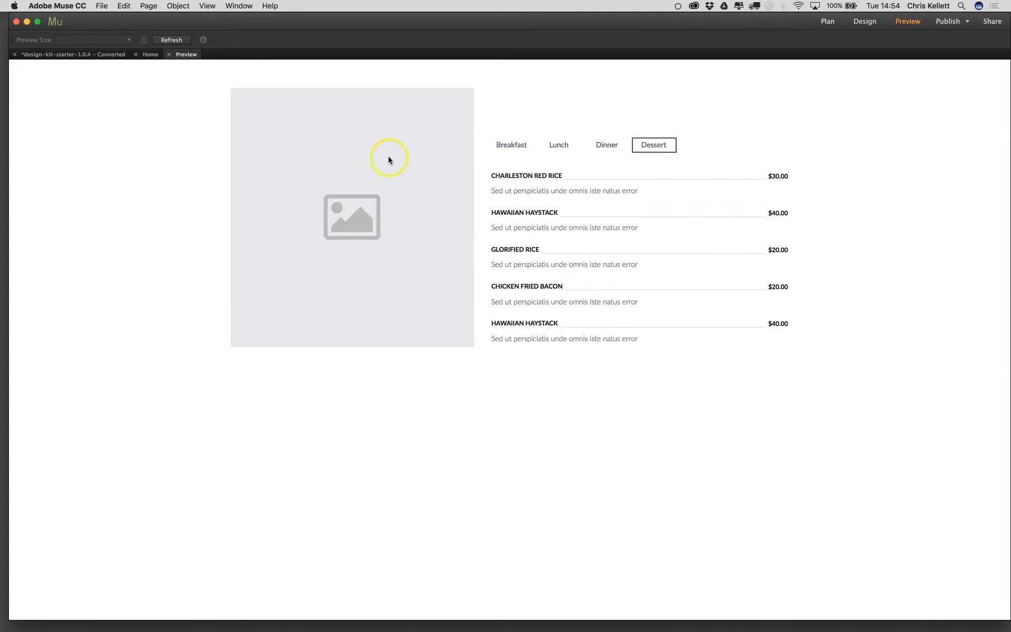
pyautogui.click(169, 54)
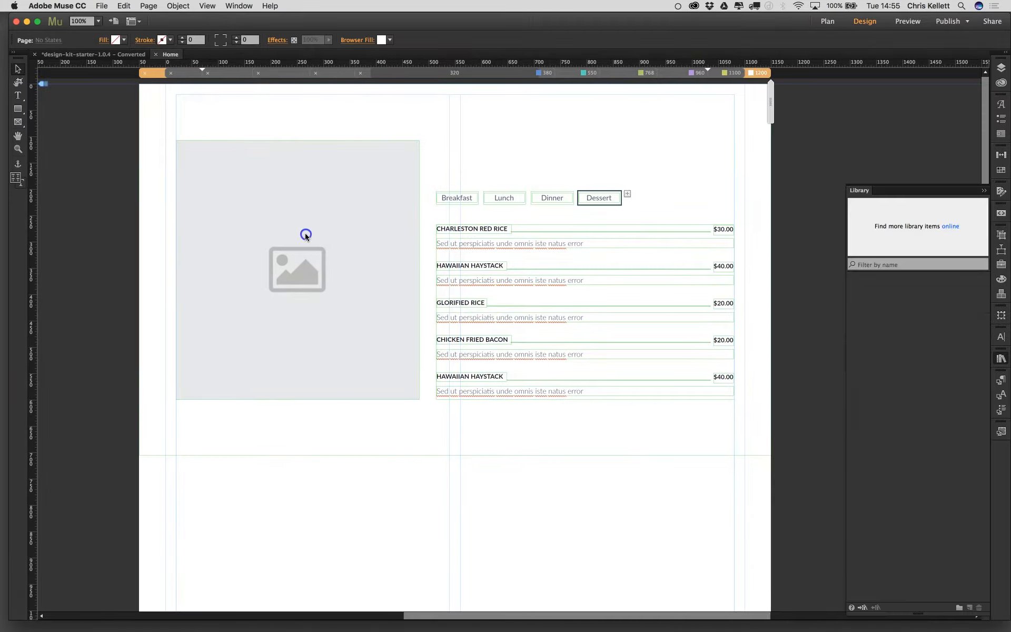
# - Fill the image placeholder rectangle beside the menu with bistro-background.jpg from the Stock folder in Pictures
pyautogui.click(305, 233)
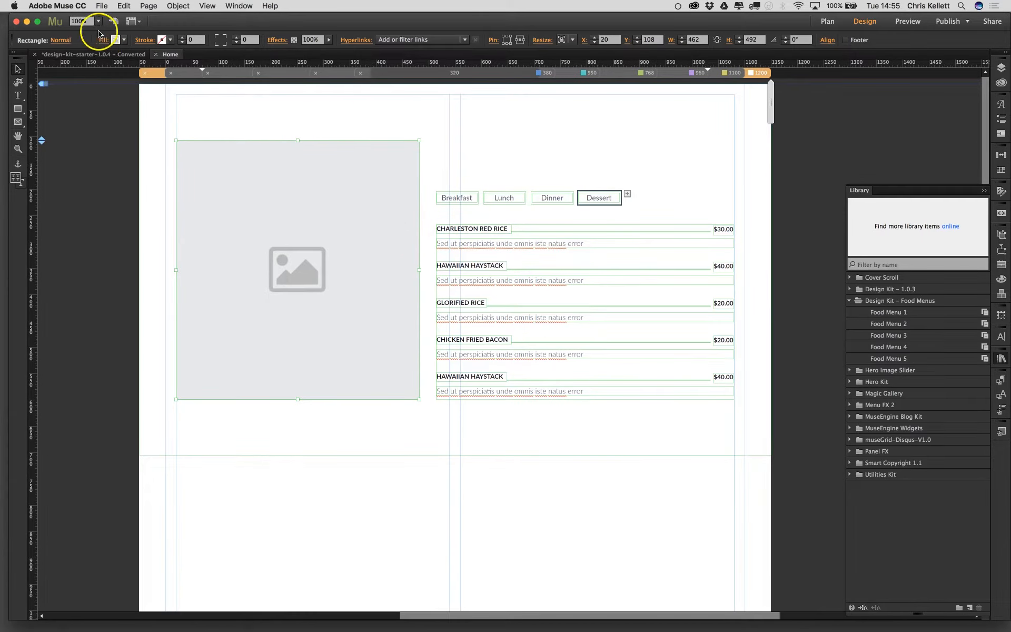
pyautogui.click(117, 39)
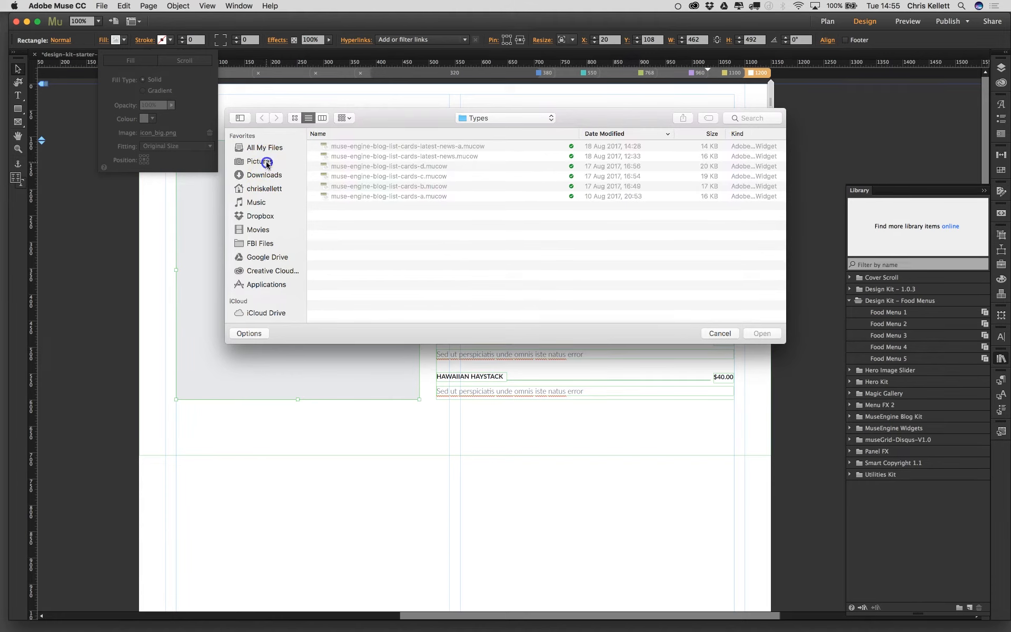
pyautogui.click(267, 163)
pyautogui.click(346, 145)
pyautogui.doubleClick(347, 146)
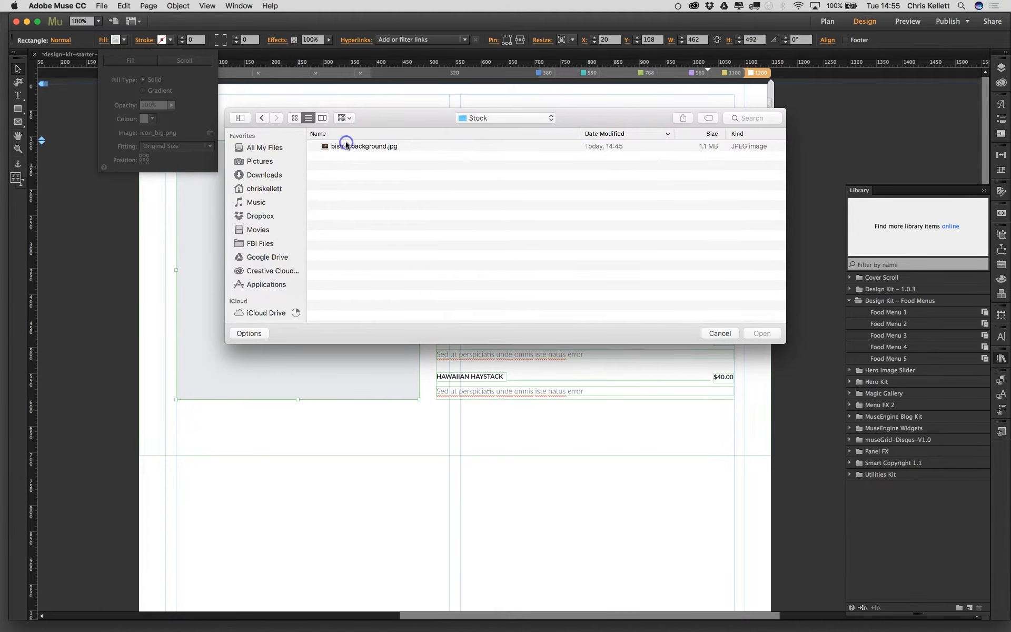
pyautogui.click(347, 146)
pyautogui.click(764, 333)
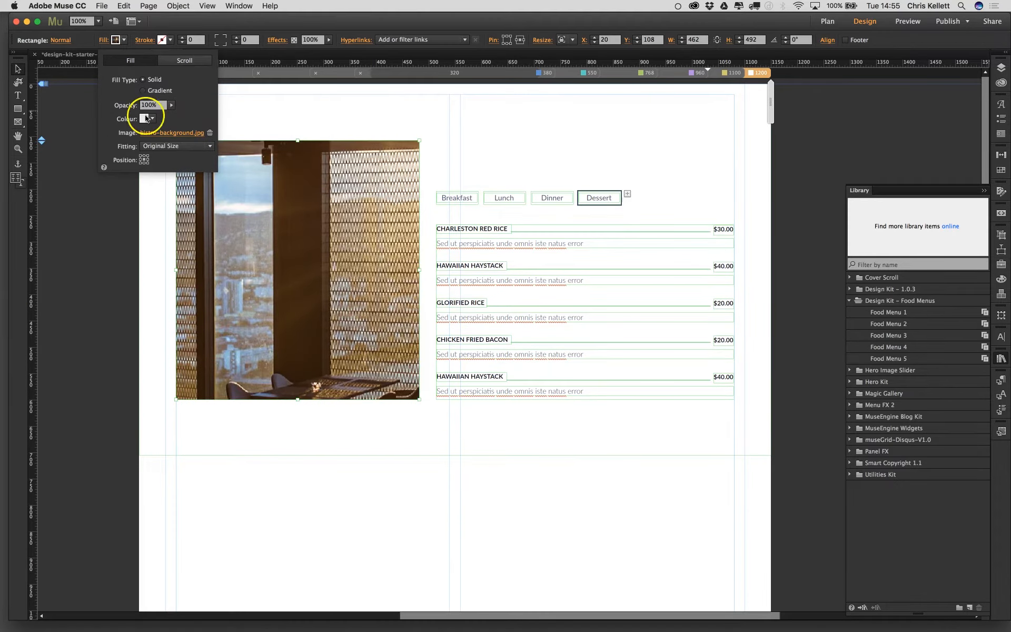
# - Set the fitting of the rectangle's background image to Scale to Fill
pyautogui.click(168, 145)
pyautogui.click(182, 157)
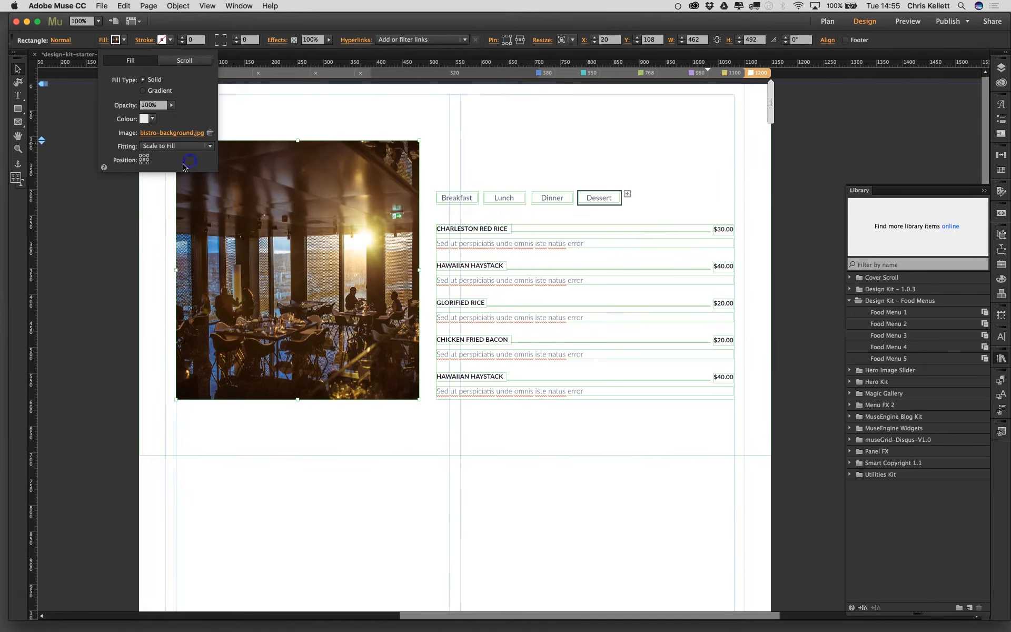
pyautogui.click(100, 253)
pyautogui.click(125, 257)
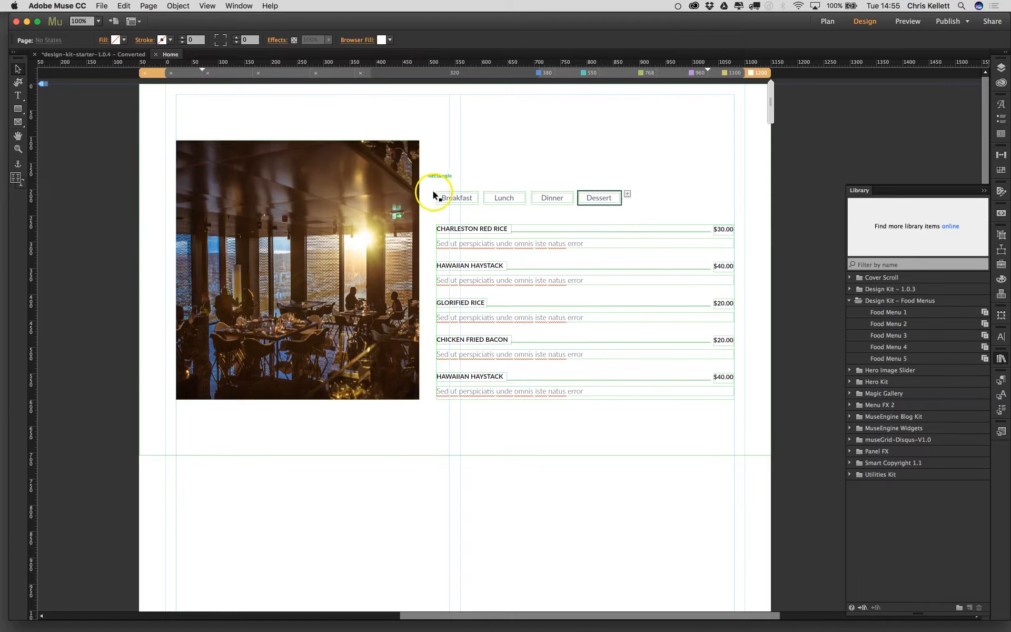
# - Select the food menu composition, preview the page with the new image, and return to the Home page design
pyautogui.click(443, 202)
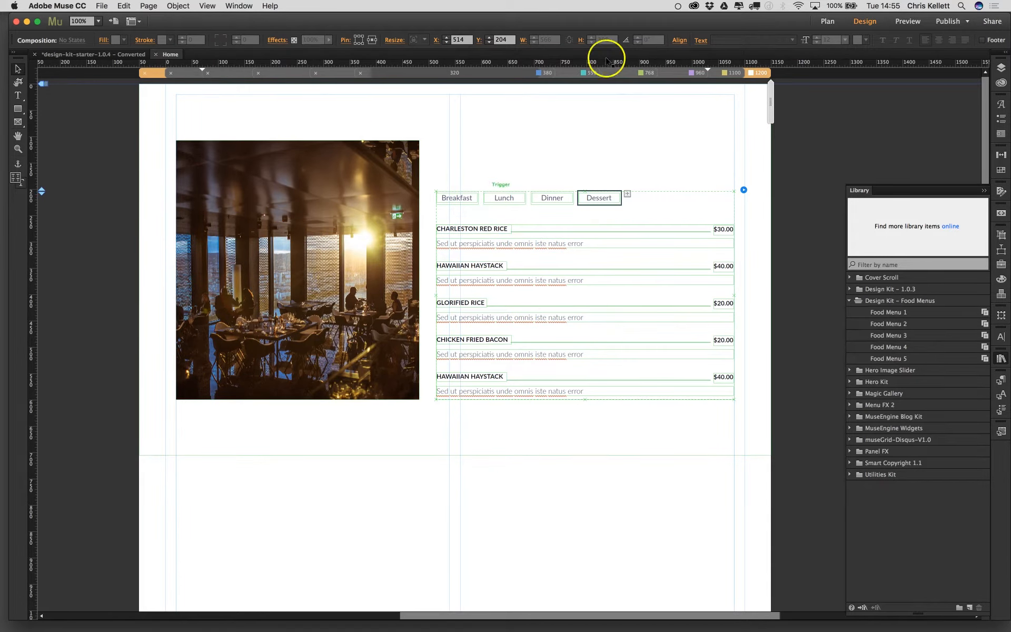
pyautogui.click(907, 20)
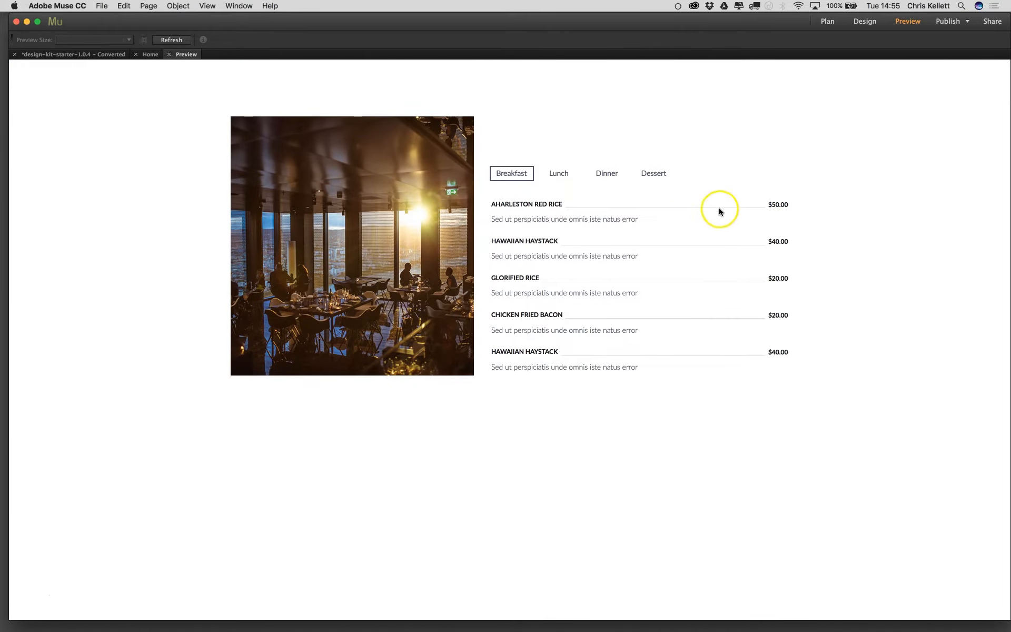
pyautogui.click(151, 55)
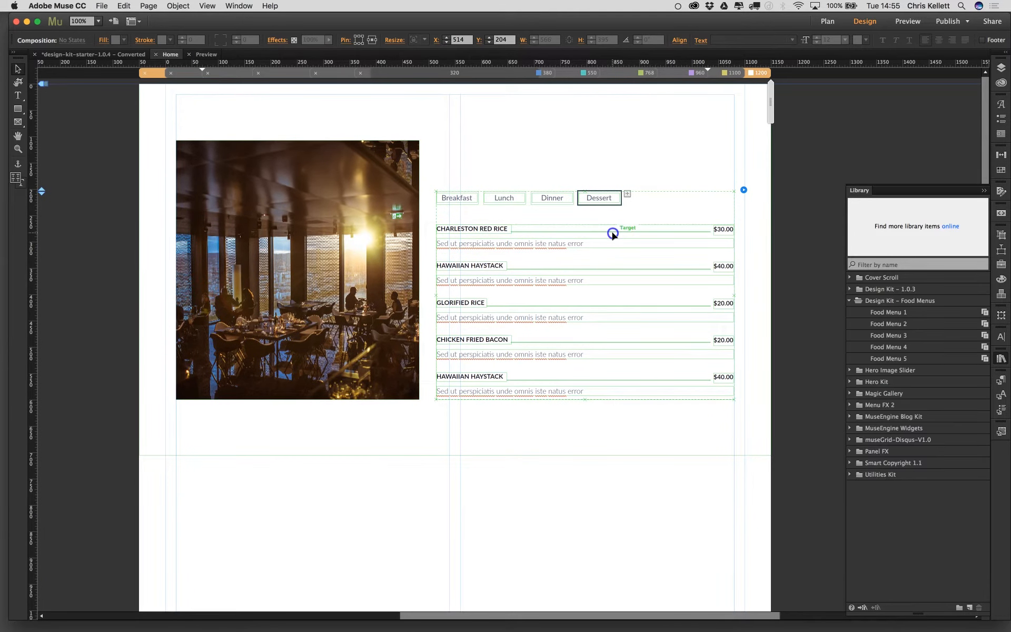
# - Select all matching divider lines in the Dessert menu list and delete them
pyautogui.click(613, 234)
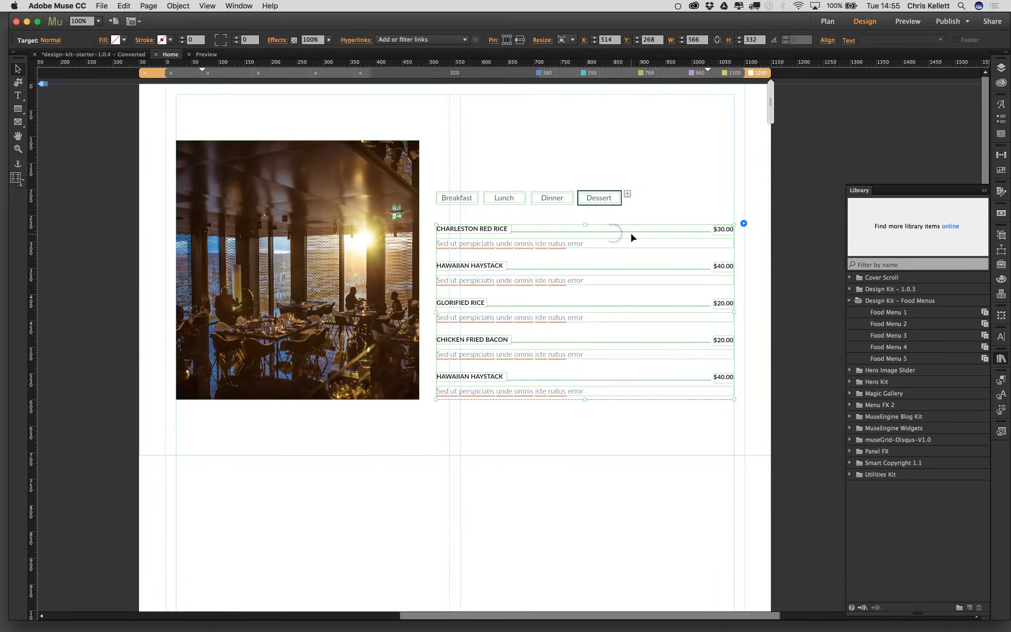
pyautogui.click(575, 231)
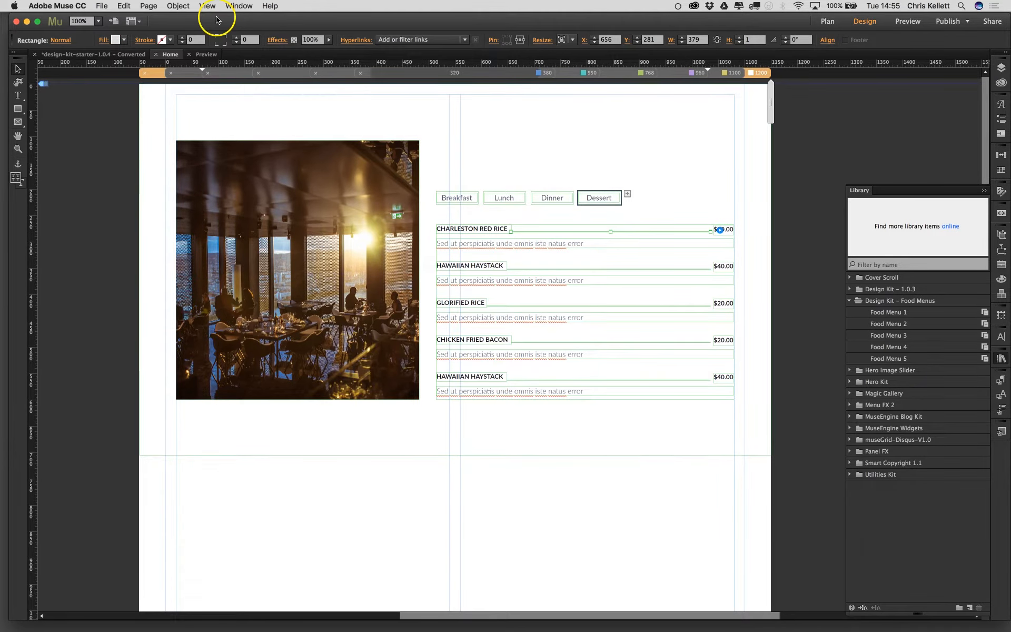
pyautogui.click(186, 7)
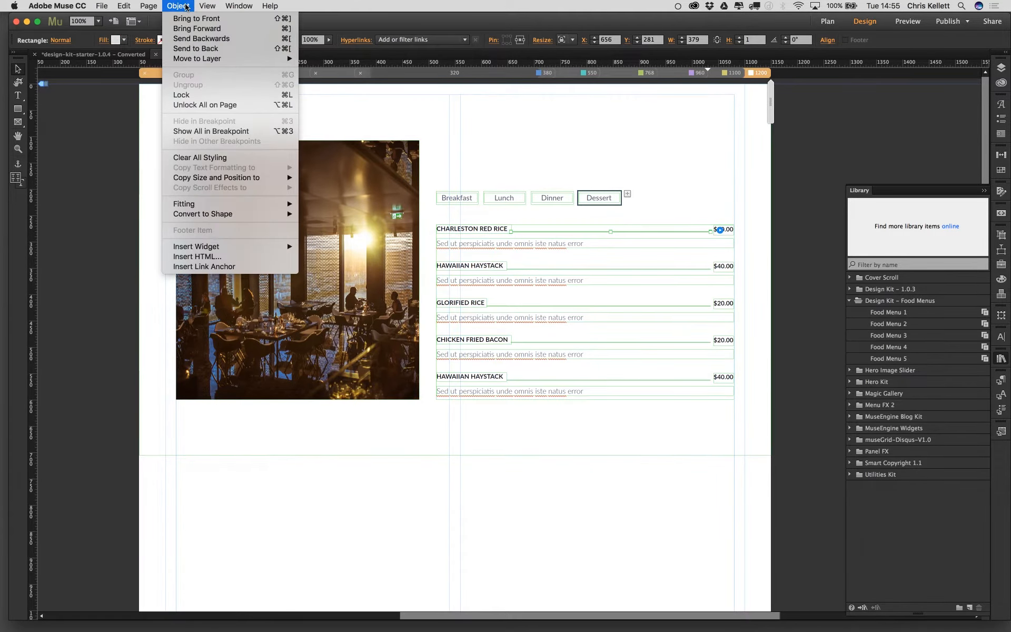
pyautogui.click(125, 5)
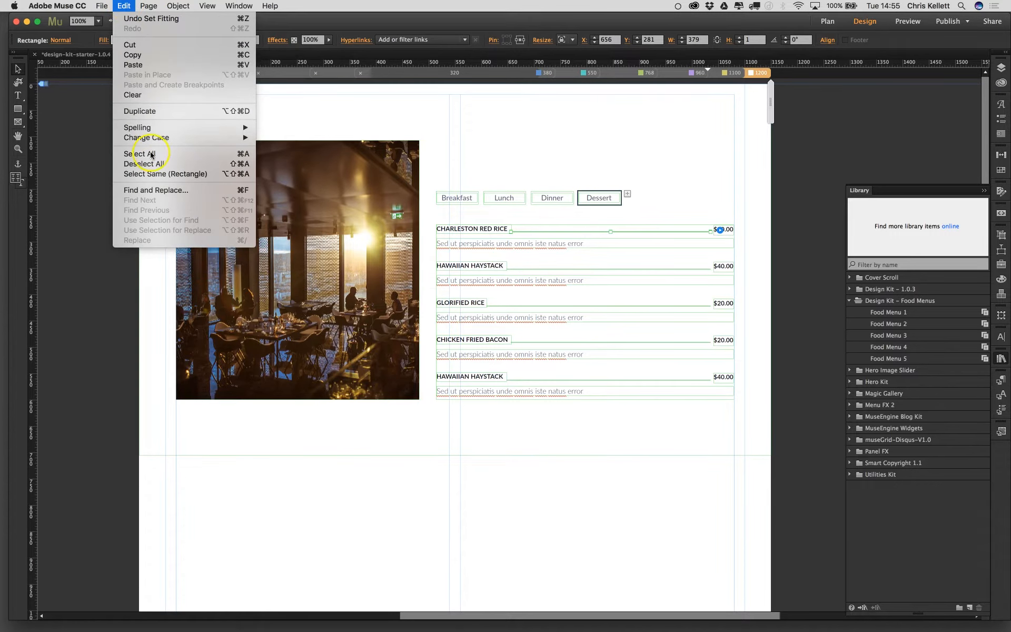
pyautogui.click(154, 174)
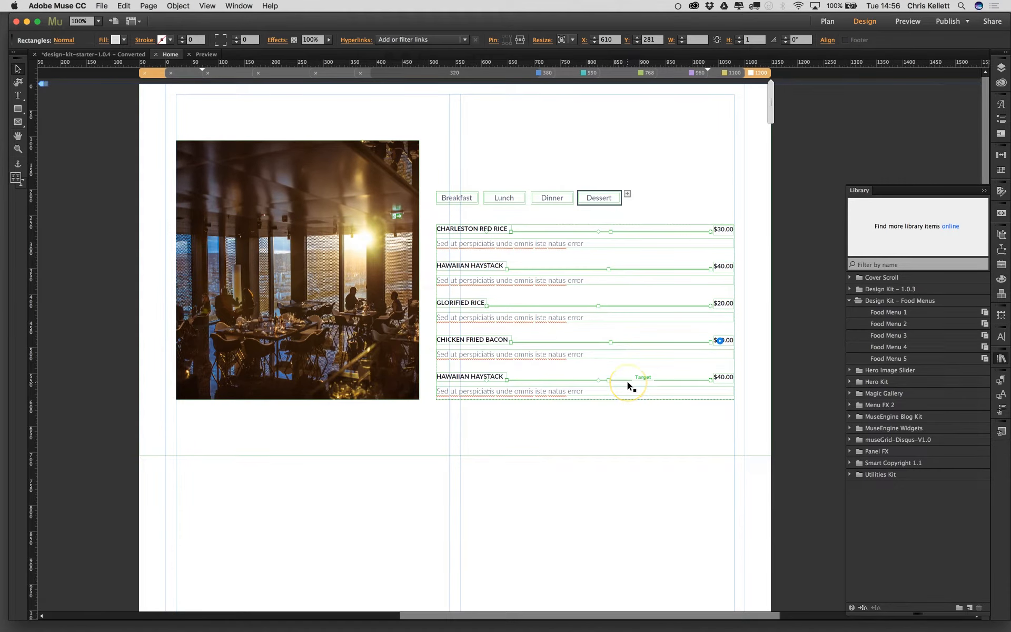
pyautogui.press('Delete')
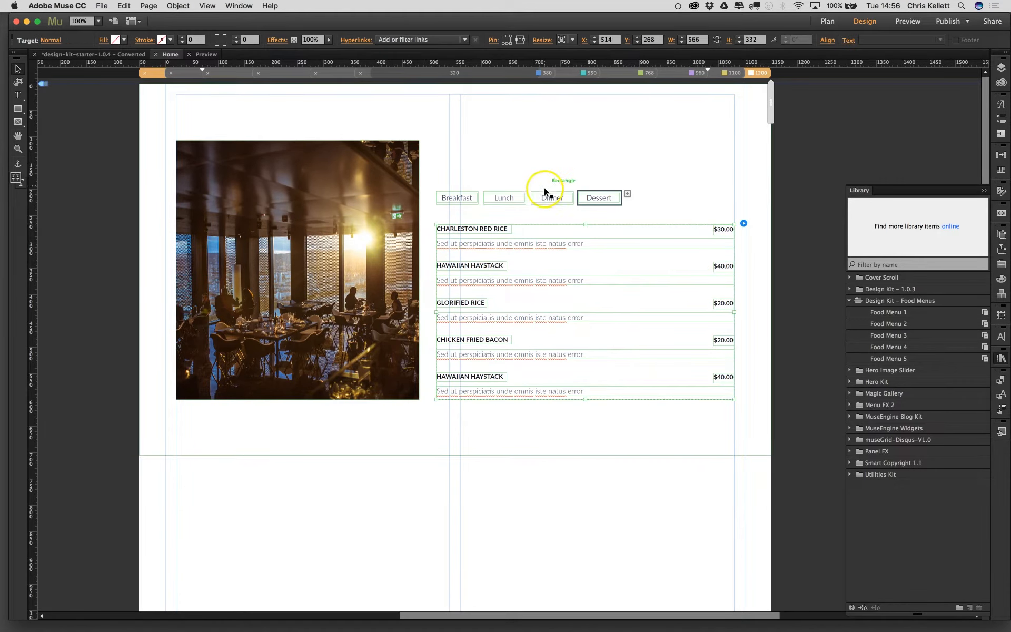
# - Show the Dinner list in the composition, review the page in the preview, and close the preview
pyautogui.click(546, 198)
pyautogui.click(559, 231)
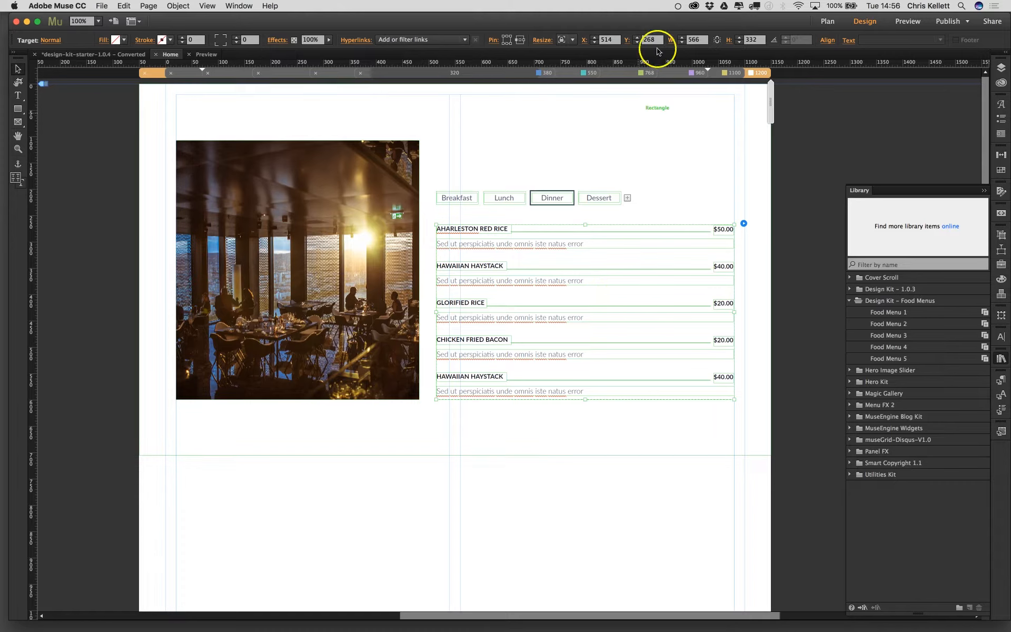
pyautogui.click(205, 55)
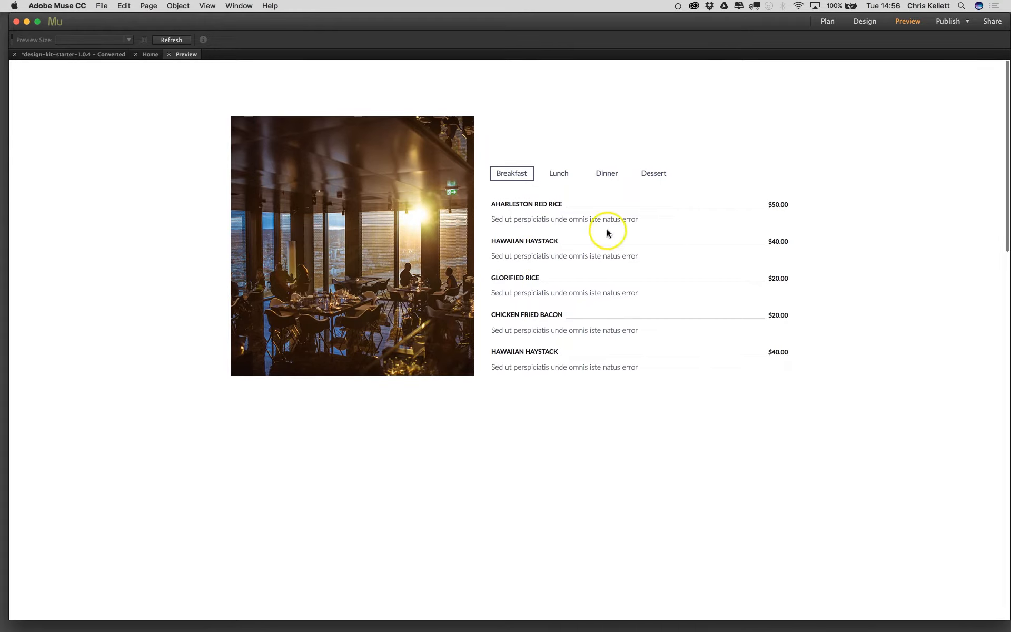
pyautogui.click(169, 55)
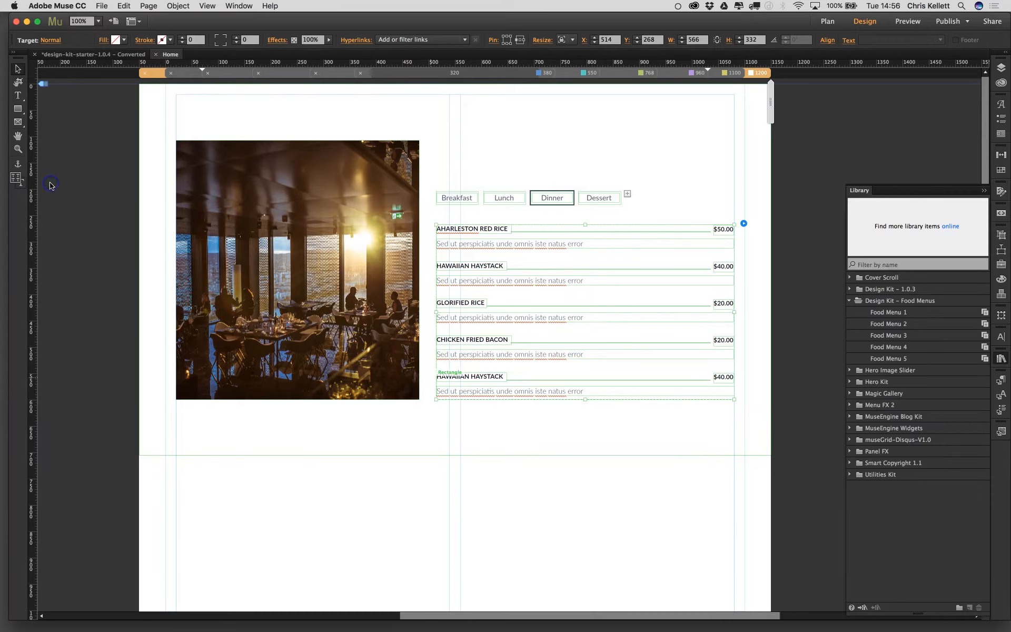
# - Delete the existing image and menu section from the page and place Food Menu 2 from the library
pyautogui.moveTo(74, 158); pyautogui.dragTo(671, 389)
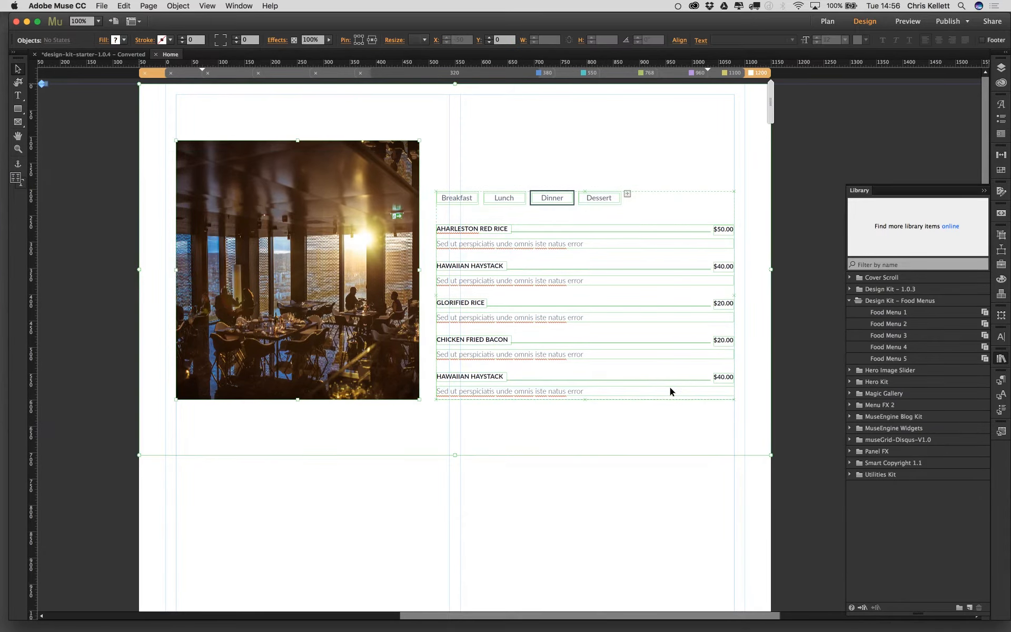
pyautogui.press('Delete')
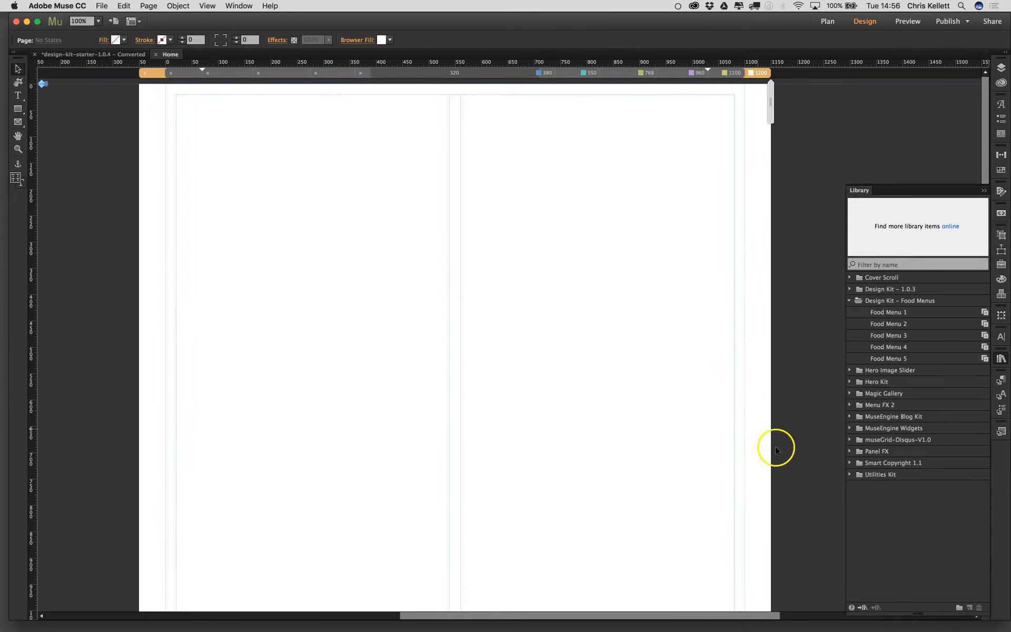
pyautogui.click(903, 324)
pyautogui.moveTo(912, 234); pyautogui.dragTo(459, 287)
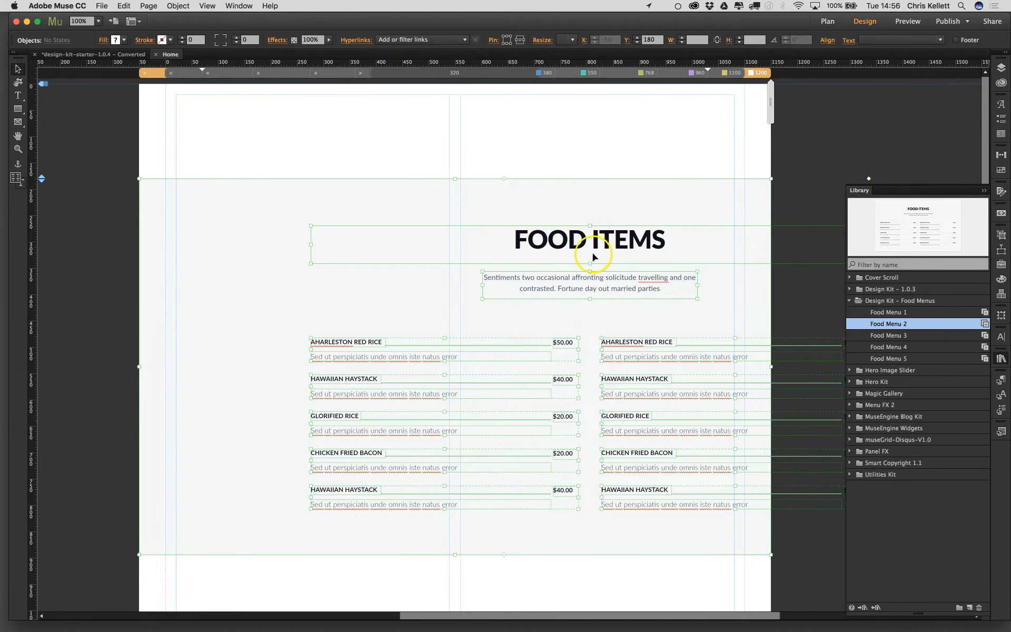
# - Move the Food Menu 2 section to the top of the page at Y 0, fitted to the columns, and select its background rectangle
pyautogui.moveTo(591, 242); pyautogui.dragTo(457, 152)
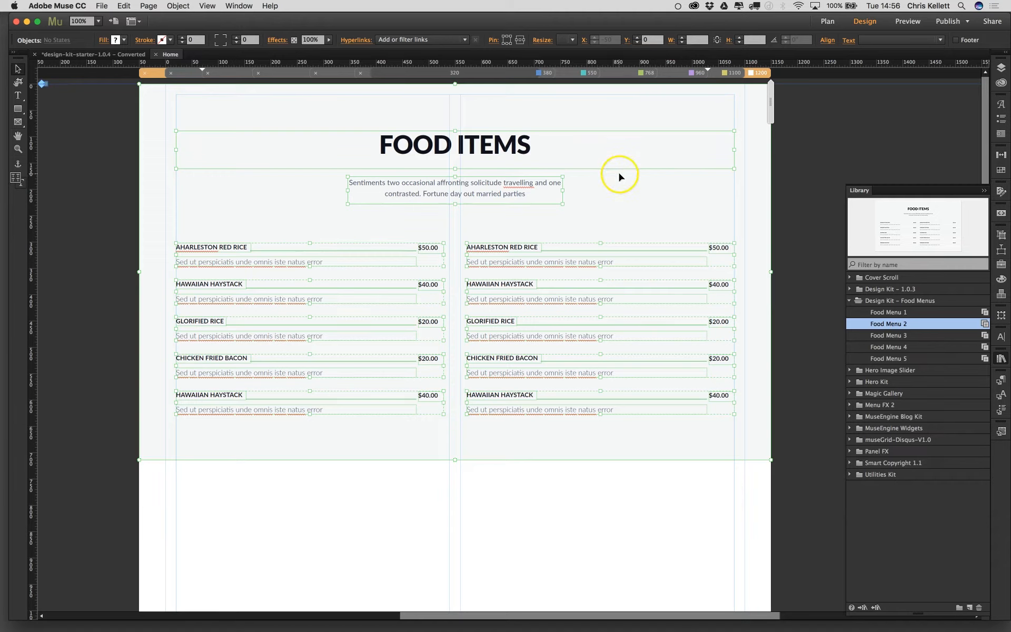
pyautogui.click(819, 164)
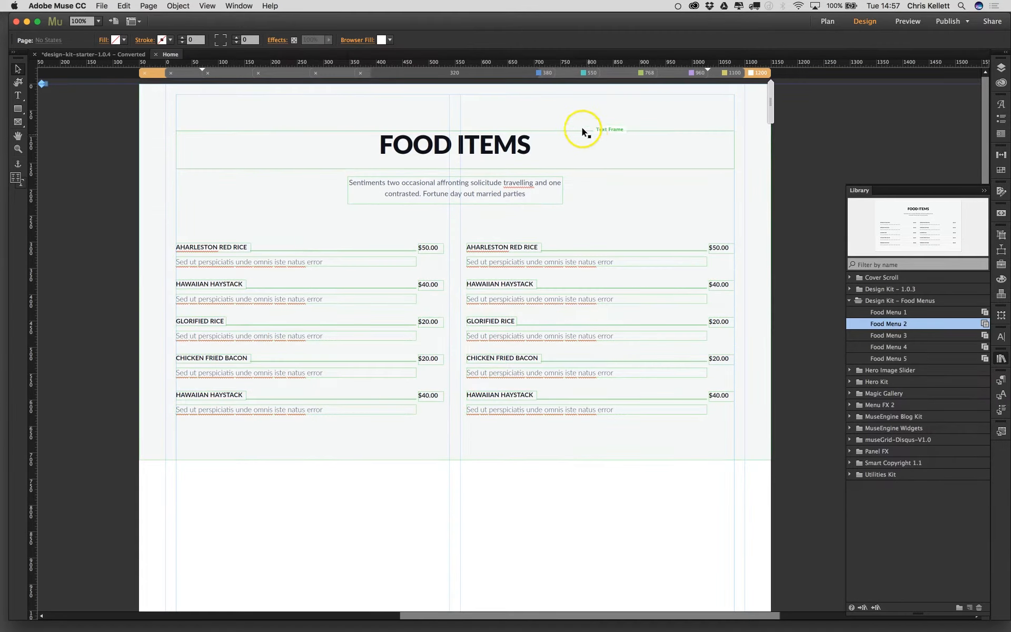
pyautogui.click(624, 119)
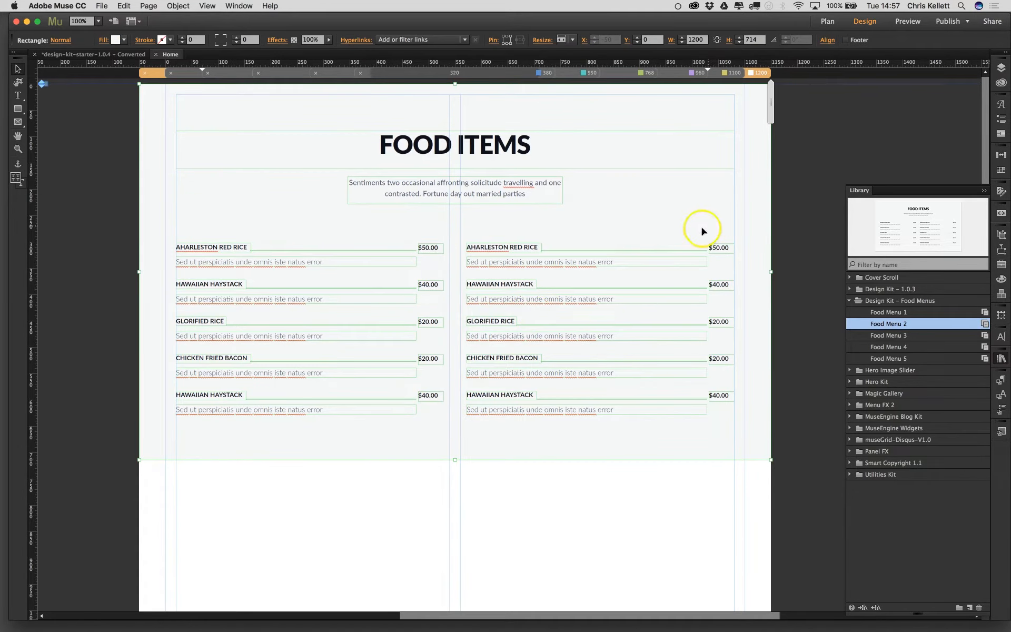
# - Preview the page, narrow the preview window to check the menu layout, and return to the Home page design
pyautogui.click(902, 21)
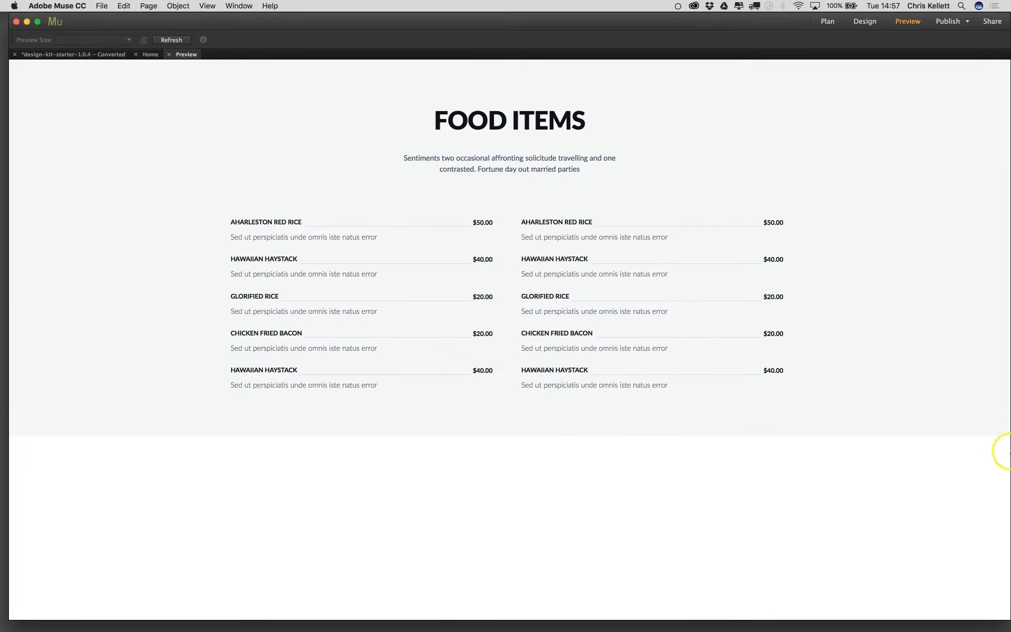
pyautogui.moveTo(1008, 363); pyautogui.dragTo(884, 573)
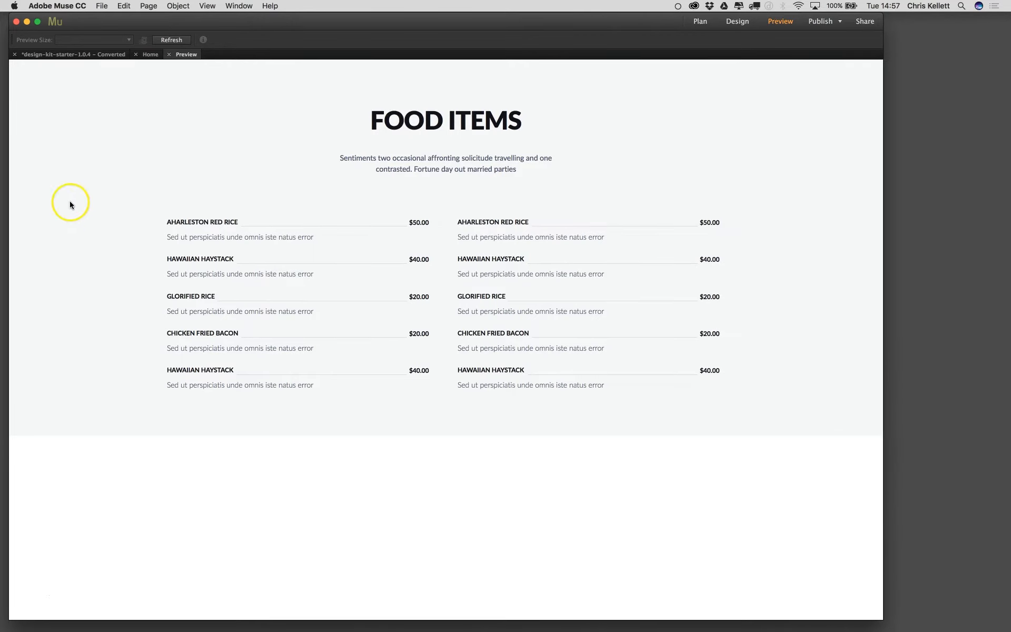
pyautogui.click(150, 54)
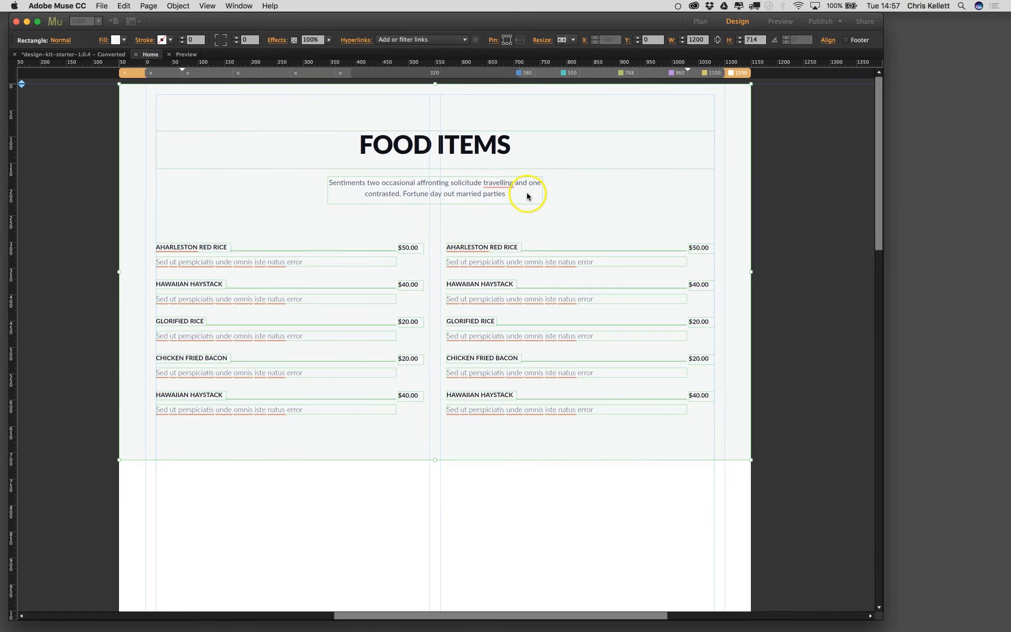
# - Select the whole food menu section and set its Y position to 0 at the 1100 breakpoint
pyautogui.moveTo(648, 479); pyautogui.dragTo(237, 122)
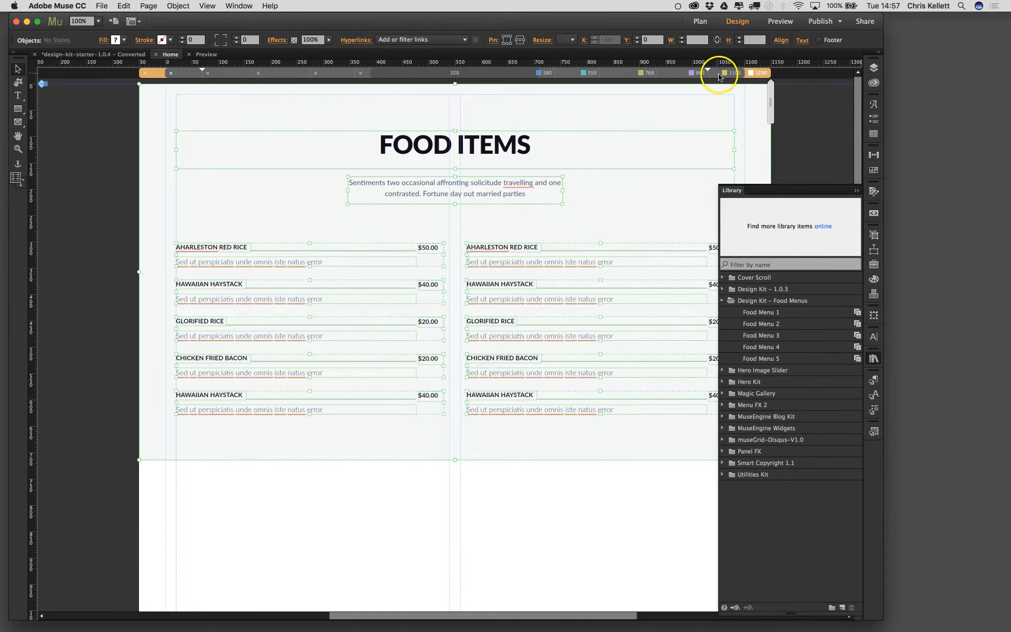
pyautogui.click(700, 75)
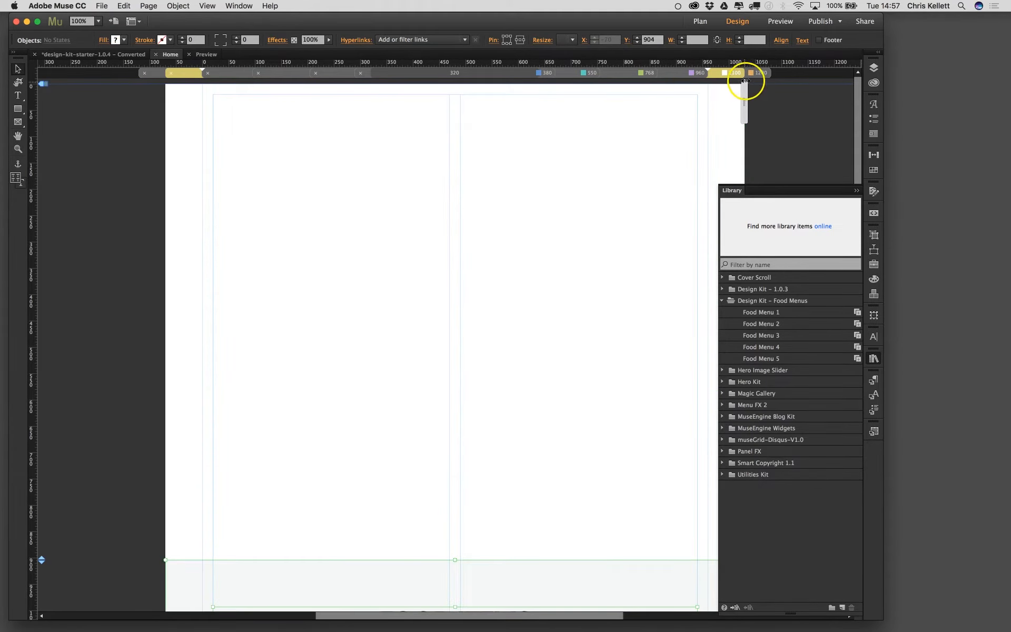
pyautogui.click(761, 74)
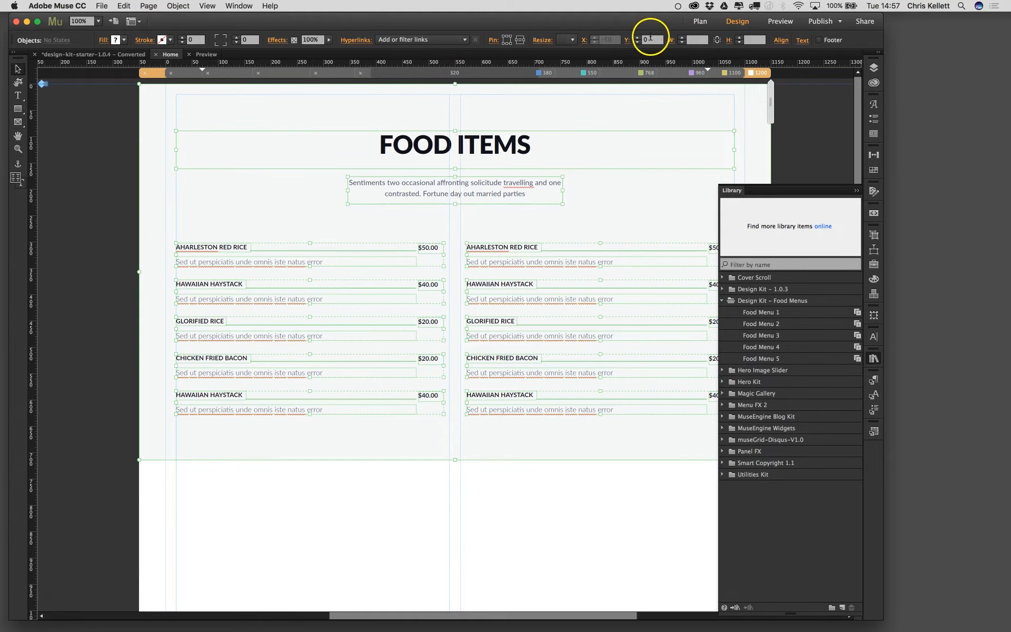
pyautogui.click(728, 75)
pyautogui.moveTo(656, 41); pyautogui.dragTo(622, 41)
pyautogui.write('0')
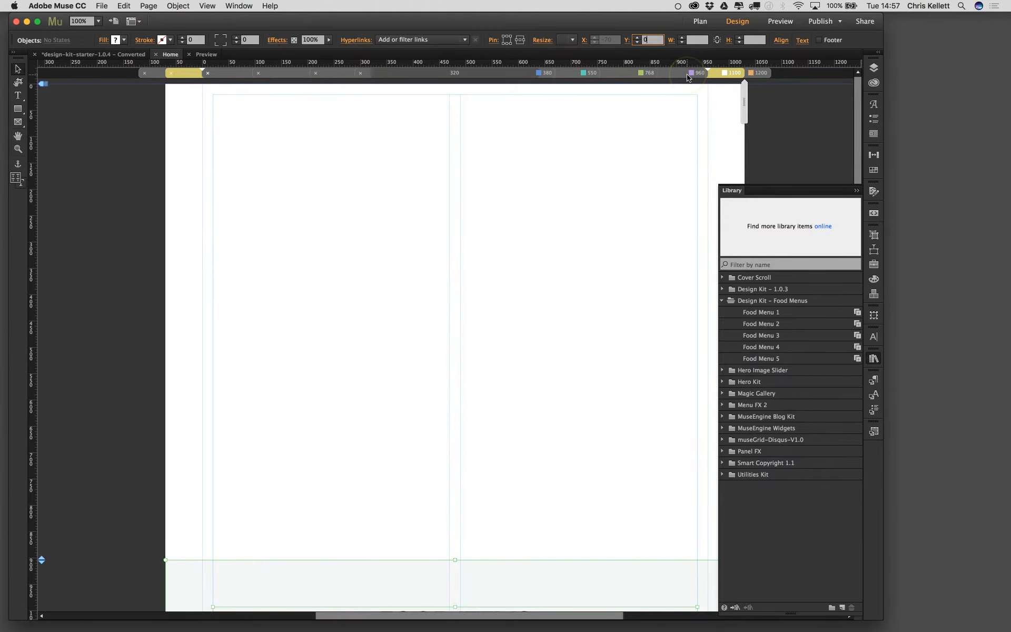
# - Set the food menu section's Y position to 0 at the 960, 768, 550 and 380 breakpoints
pyautogui.click(655, 74)
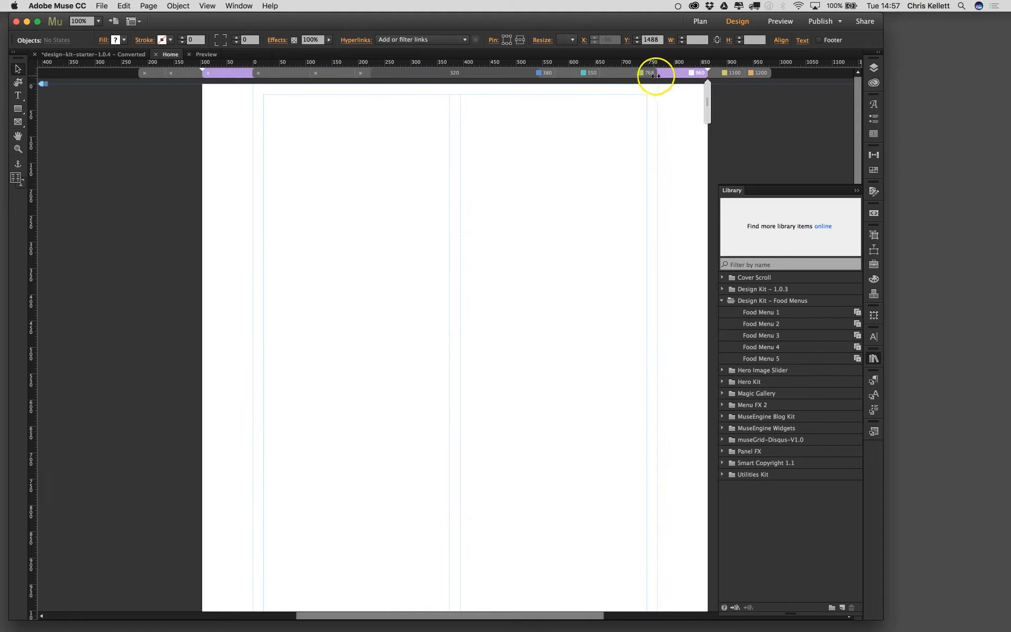
pyautogui.moveTo(652, 40); pyautogui.dragTo(606, 40)
pyautogui.write('0')
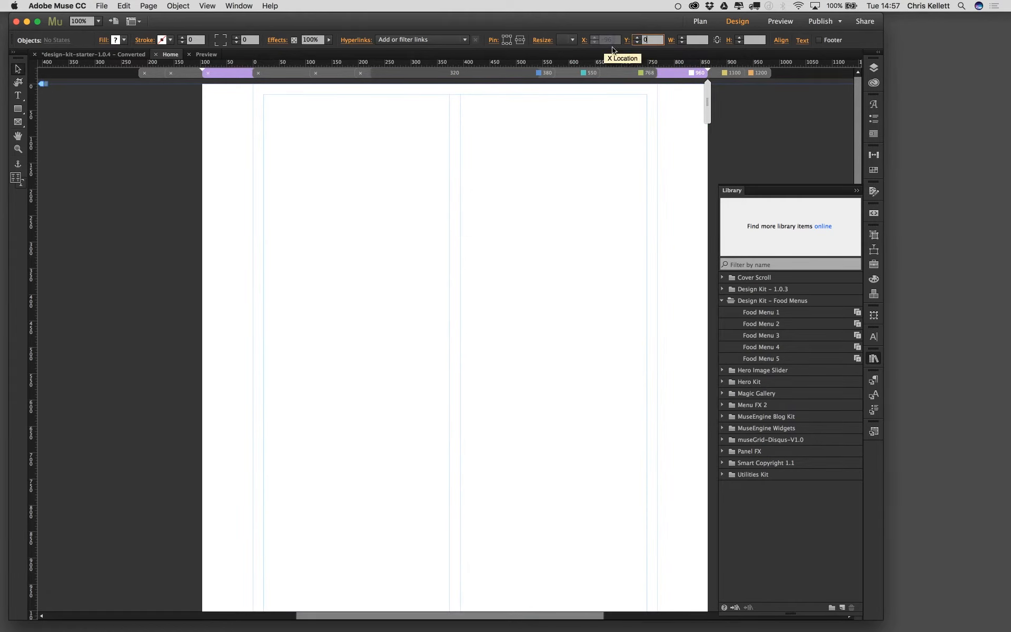
pyautogui.click(633, 70)
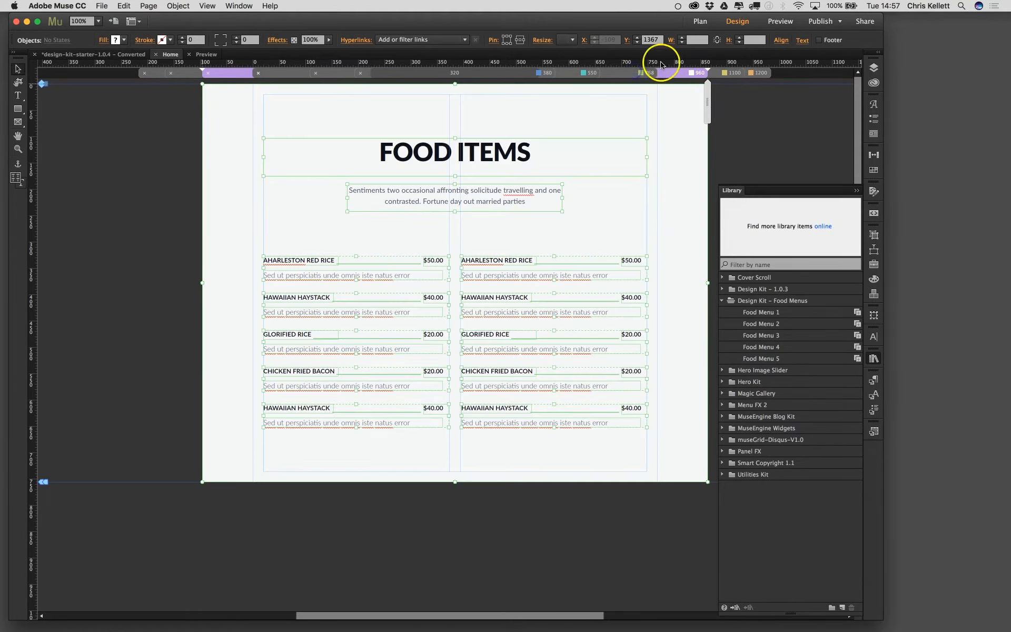
pyautogui.click(595, 66)
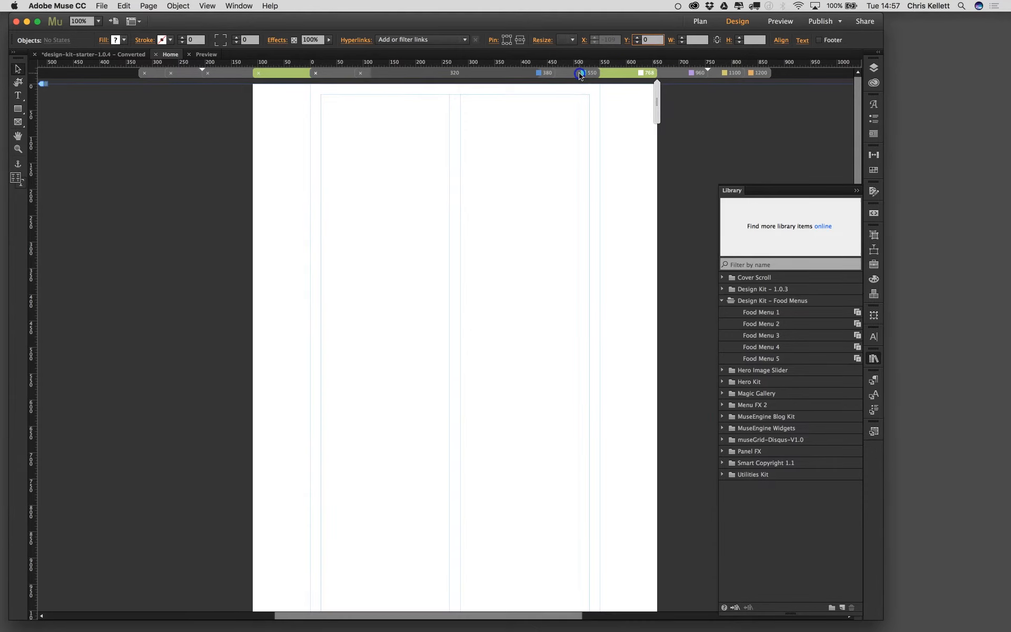
pyautogui.click(579, 75)
pyautogui.click(655, 40)
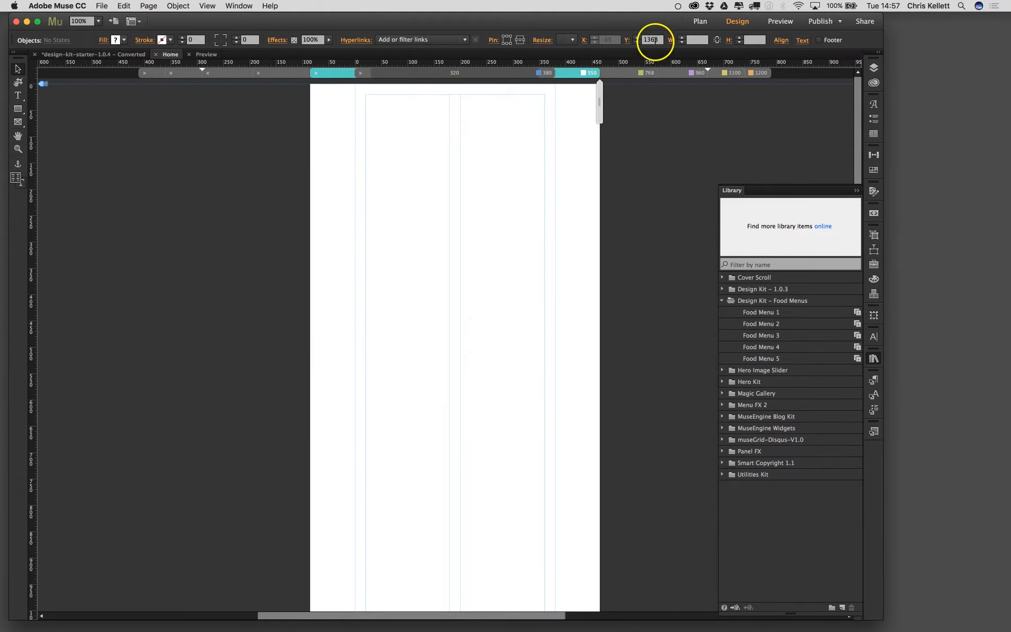
pyautogui.click(510, 72)
pyautogui.write('0')
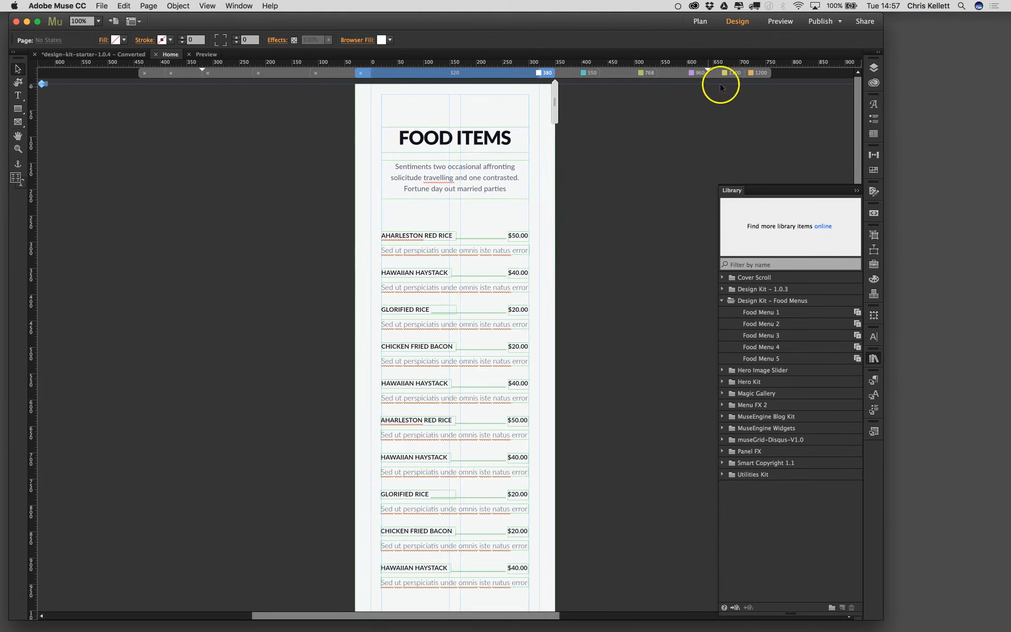
# - Show the 1200 breakpoint, refresh the page preview and check it in a slightly narrower window, and return to the Home page design
pyautogui.click(766, 73)
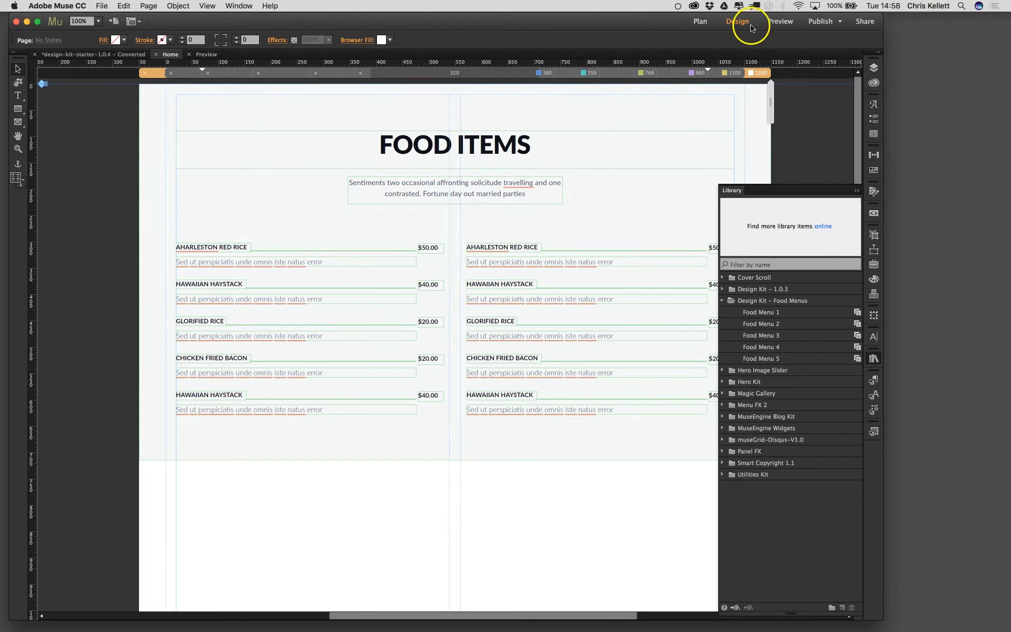
pyautogui.click(206, 54)
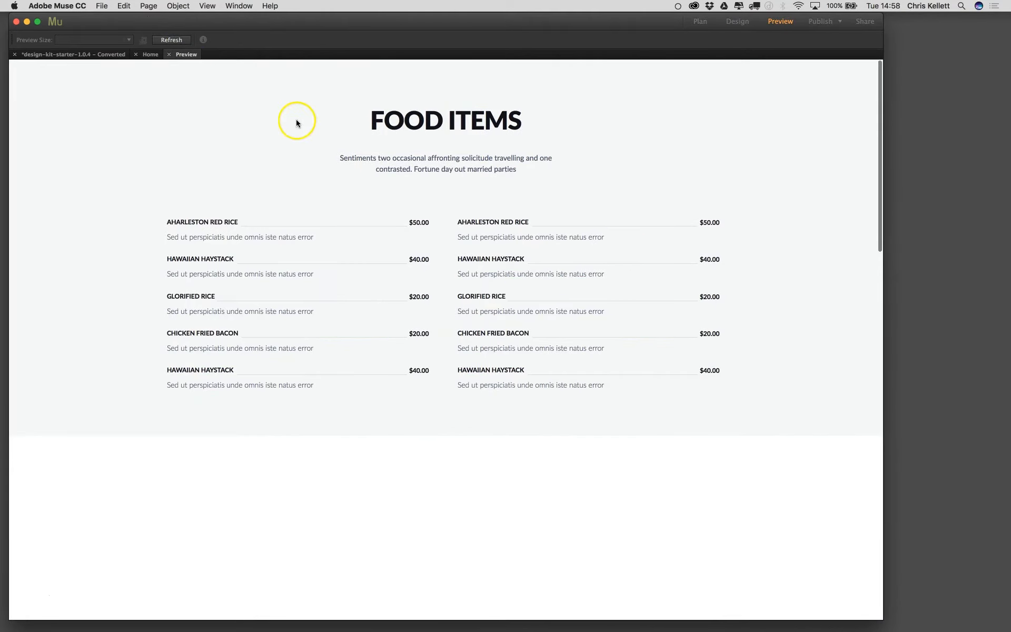
pyautogui.click(171, 39)
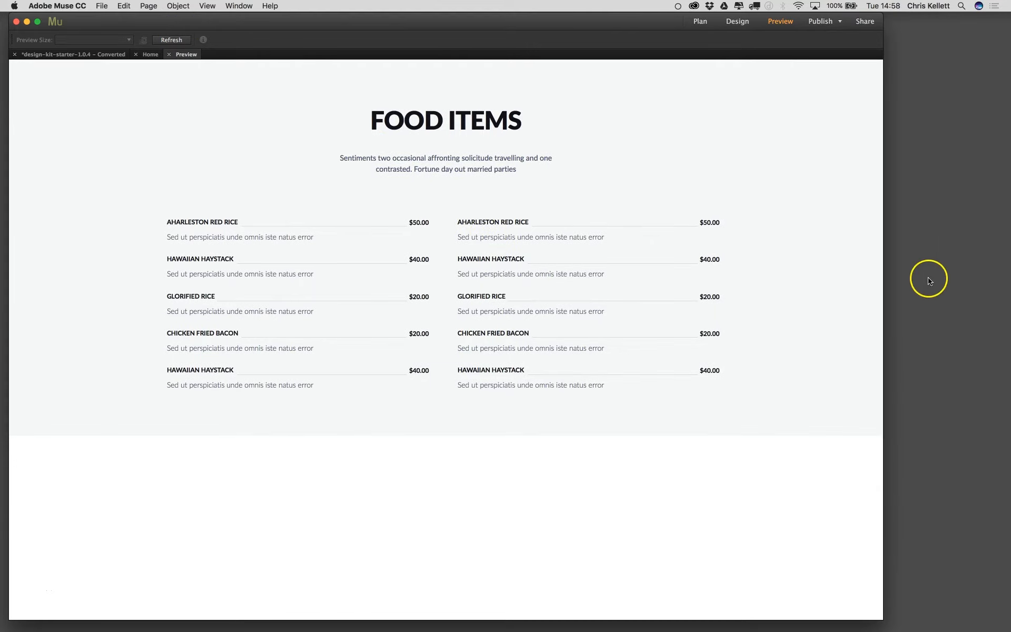
pyautogui.moveTo(883, 271); pyautogui.dragTo(869, 343)
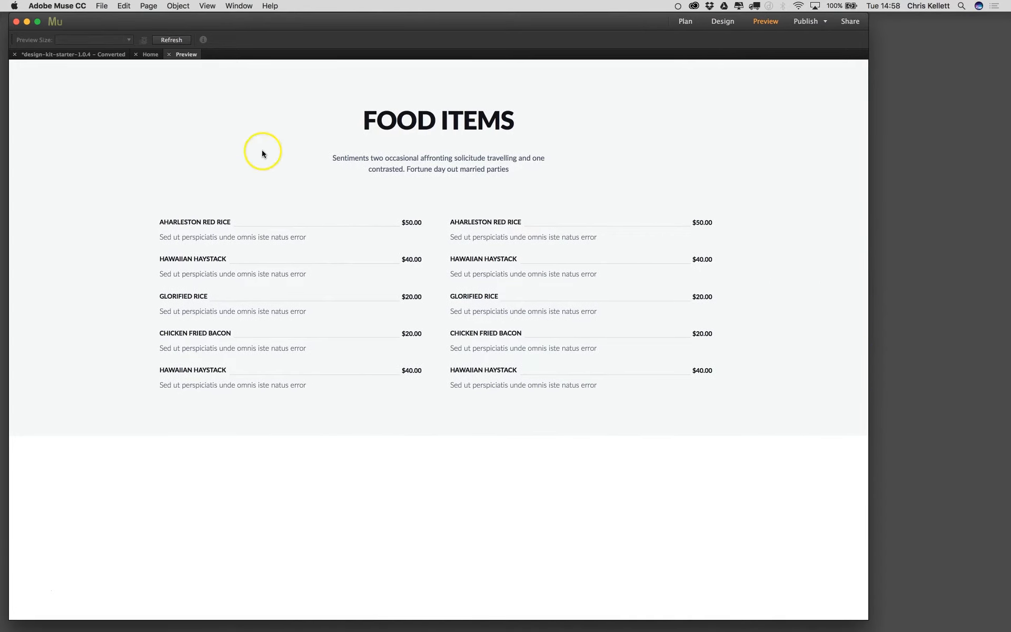
pyautogui.click(148, 56)
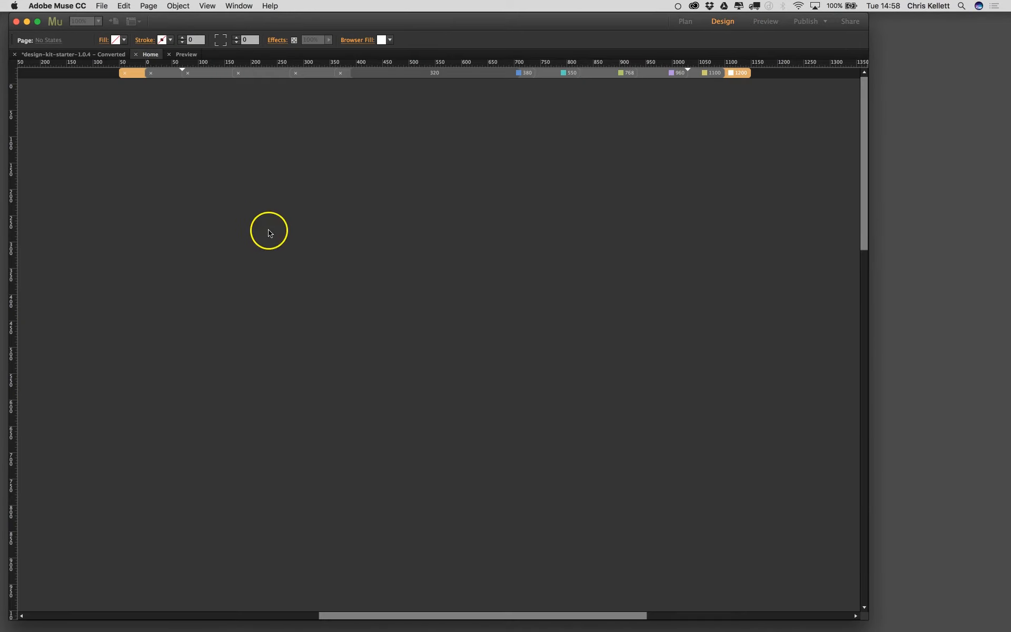
# - Add bistro-background.jpg as the fill image of the menu's background rectangle
pyautogui.click(143, 164)
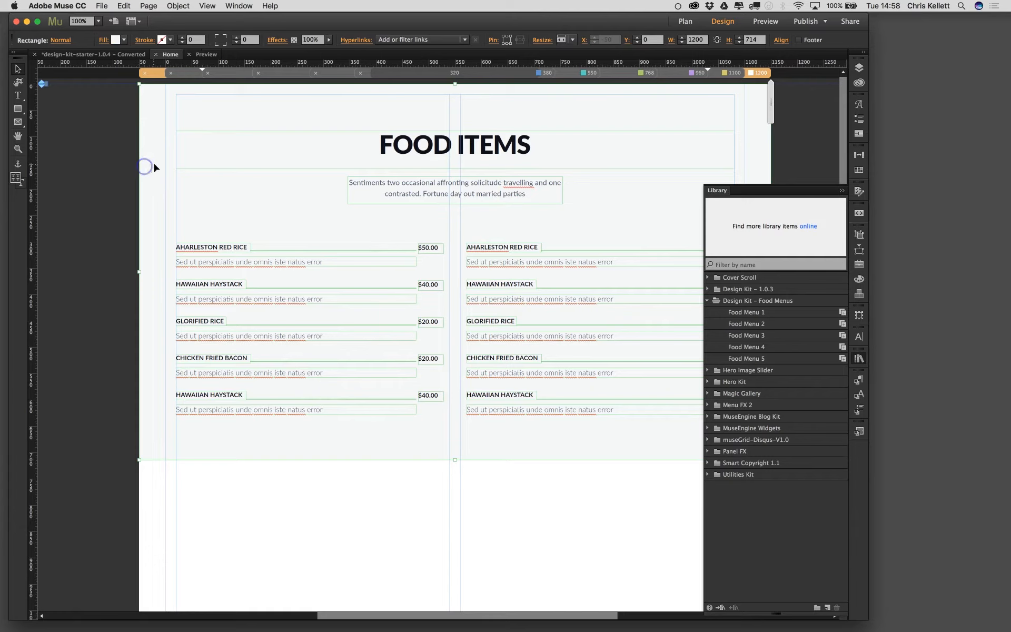
pyautogui.click(116, 40)
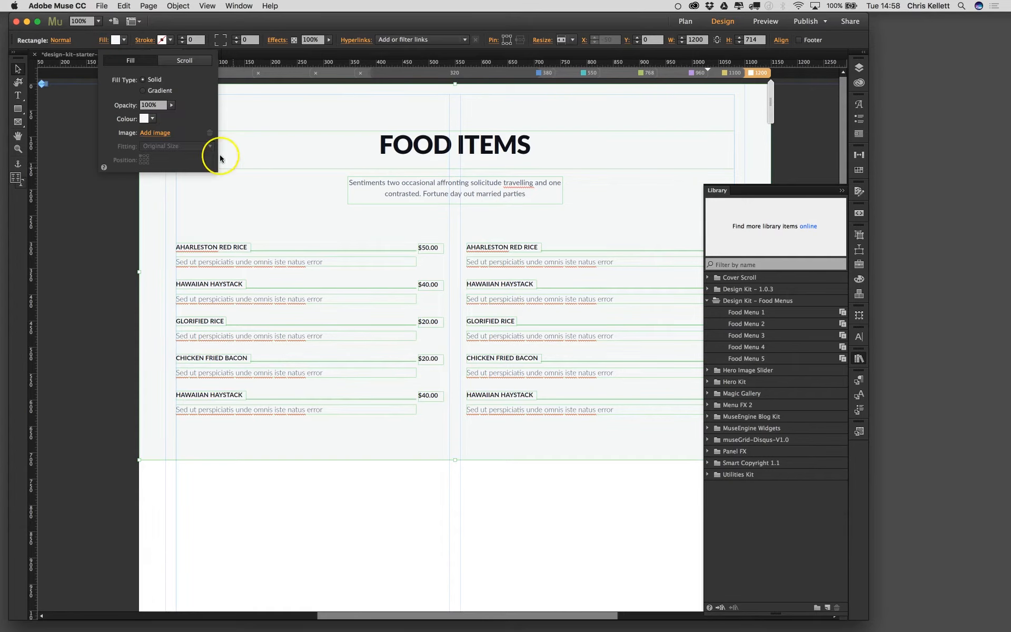
pyautogui.click(156, 132)
pyautogui.click(377, 147)
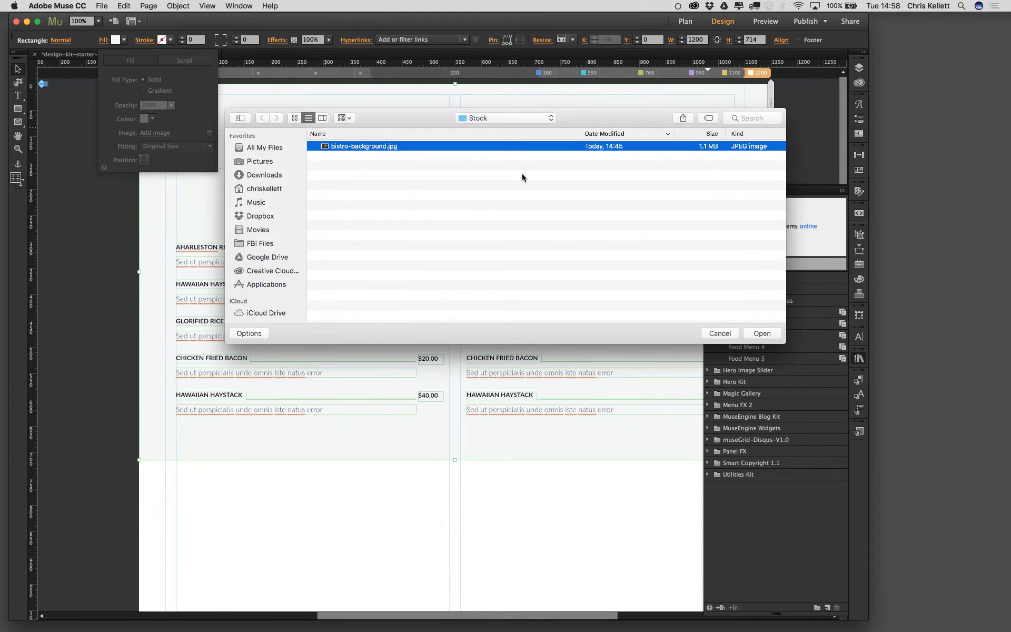
pyautogui.click(761, 333)
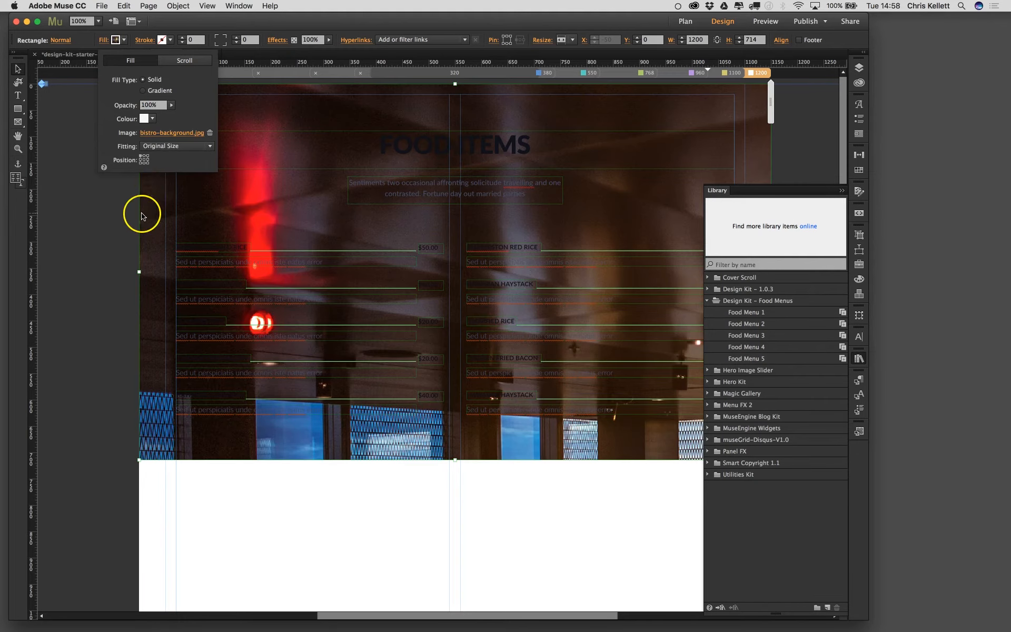
# - Set the background image's fitting to Scale to Fill and centre its position
pyautogui.click(158, 151)
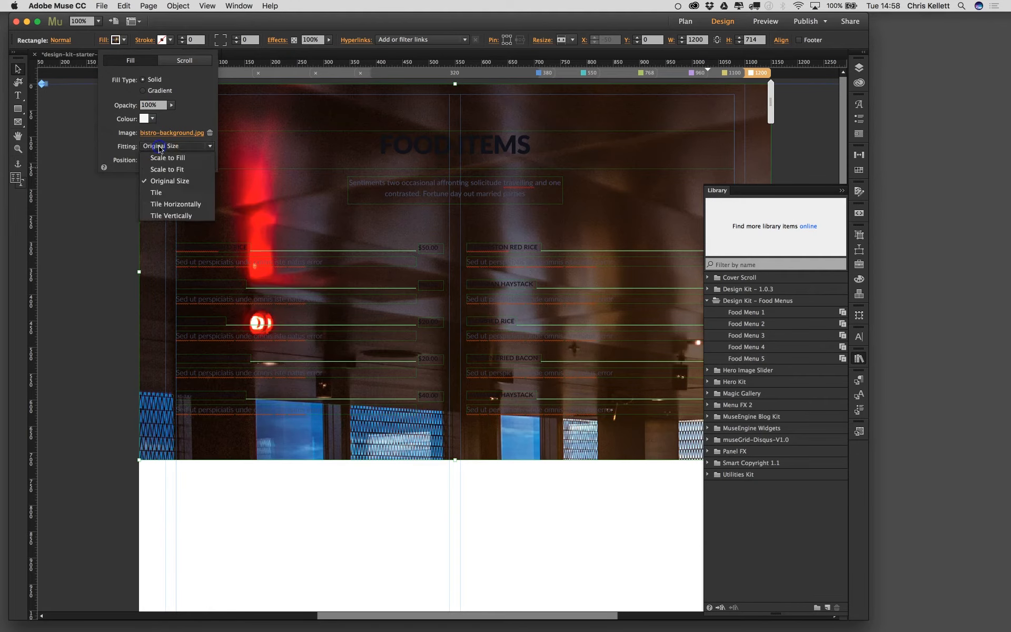
pyautogui.click(173, 160)
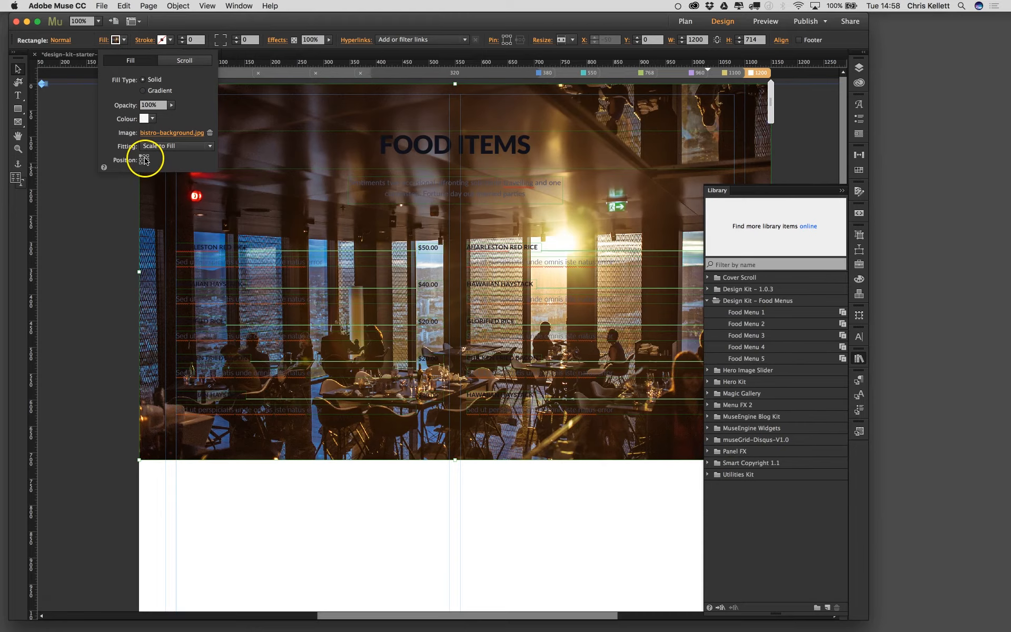
pyautogui.click(142, 160)
pyautogui.click(90, 285)
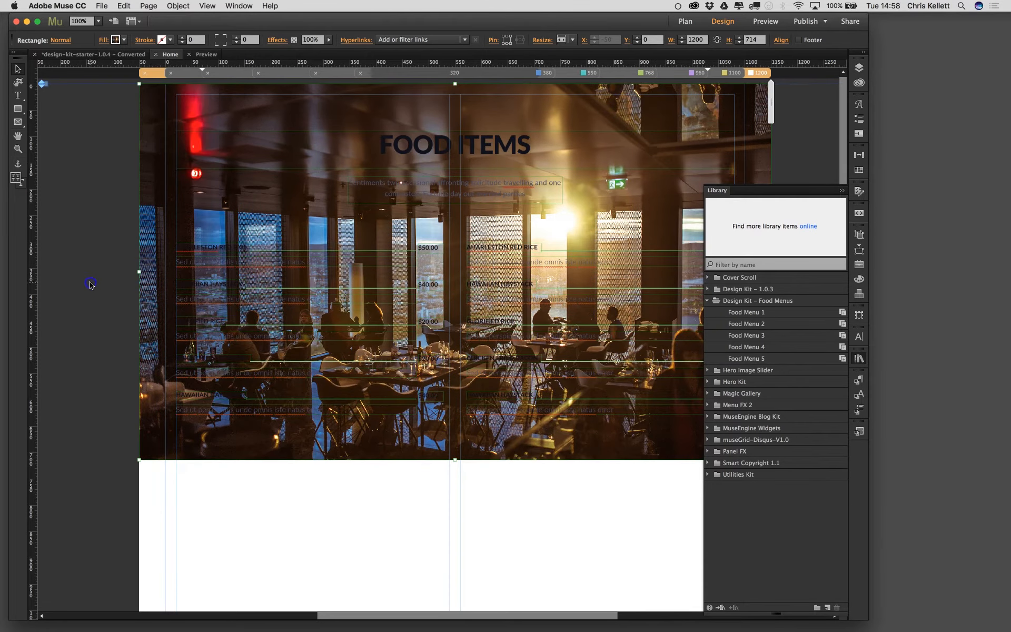
# - Select all the menu text without the background rectangle, apply the White Text character style, and select the FOOD ITEMS heading
pyautogui.click(843, 190)
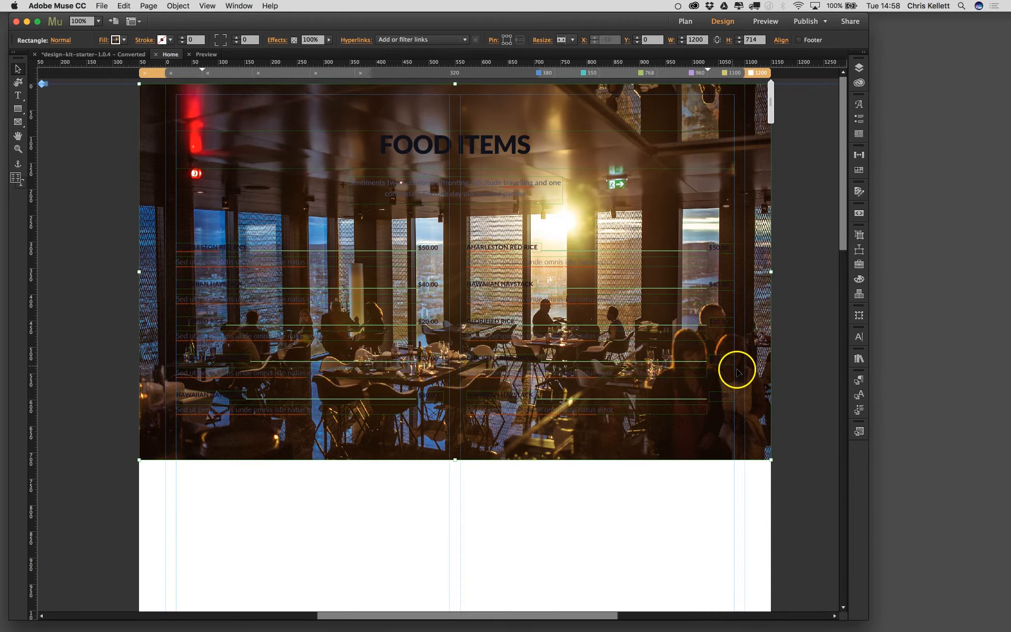
pyautogui.moveTo(794, 428); pyautogui.dragTo(123, 129)
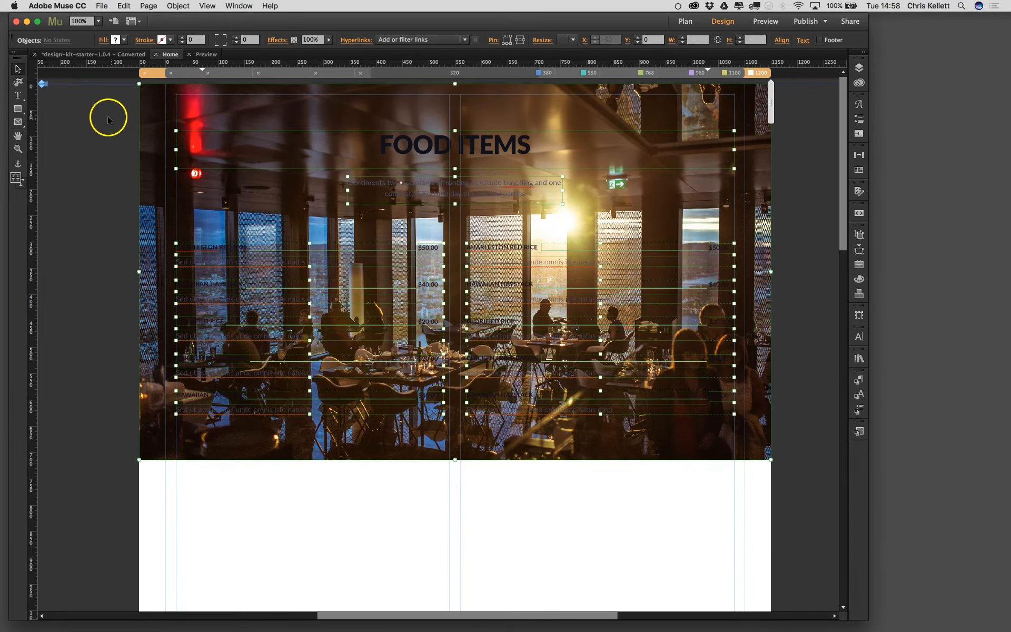
pyautogui.keyDown('shift'); pyautogui.click(177, 115); pyautogui.keyUp('shift')
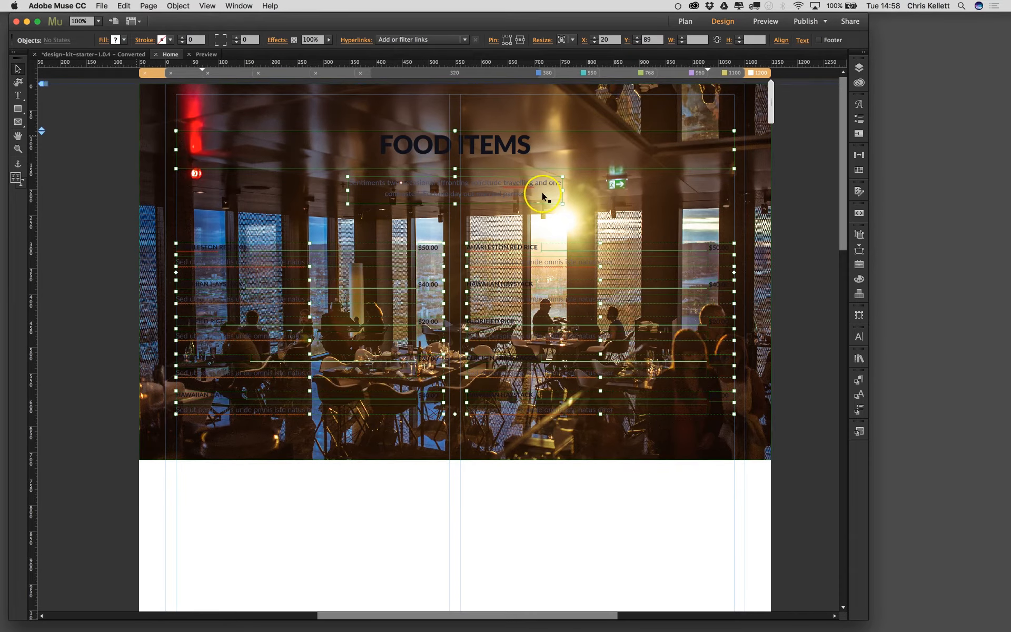
pyautogui.click(862, 383)
pyautogui.click(861, 396)
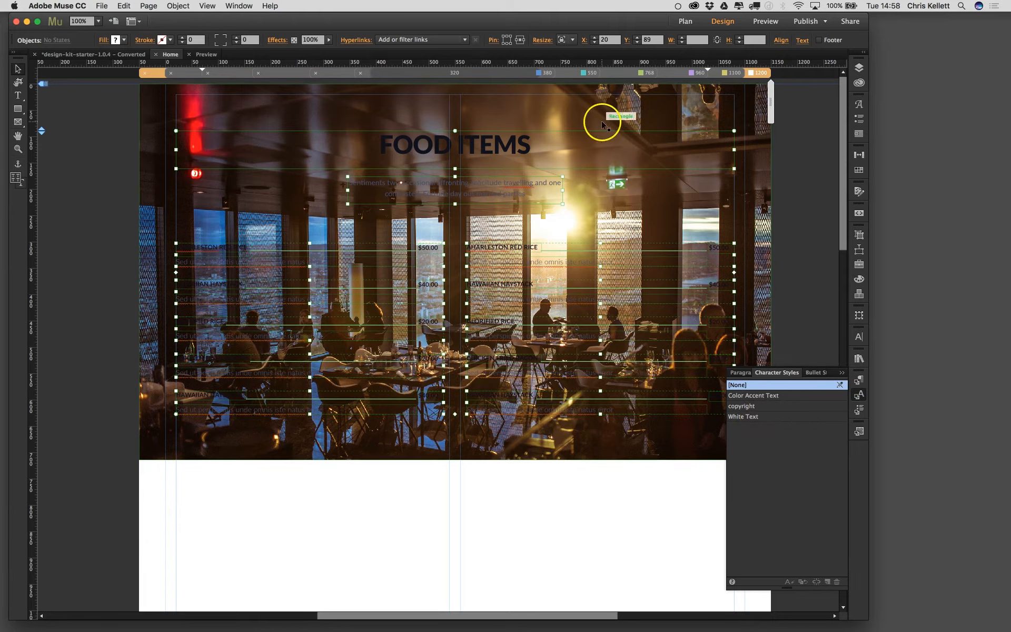
pyautogui.click(749, 421)
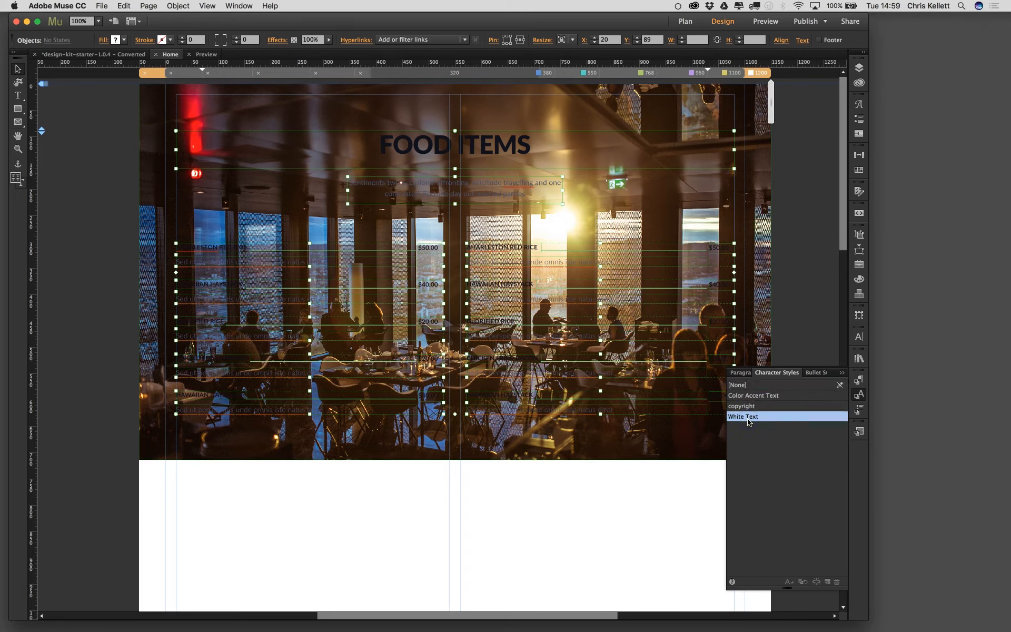
pyautogui.click(784, 279)
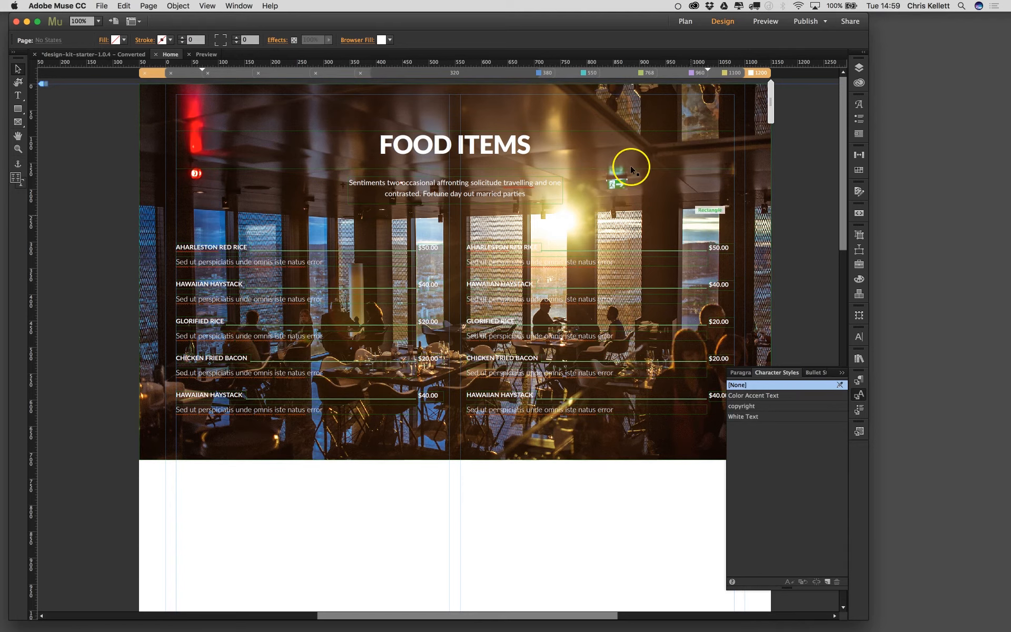
pyautogui.click(598, 151)
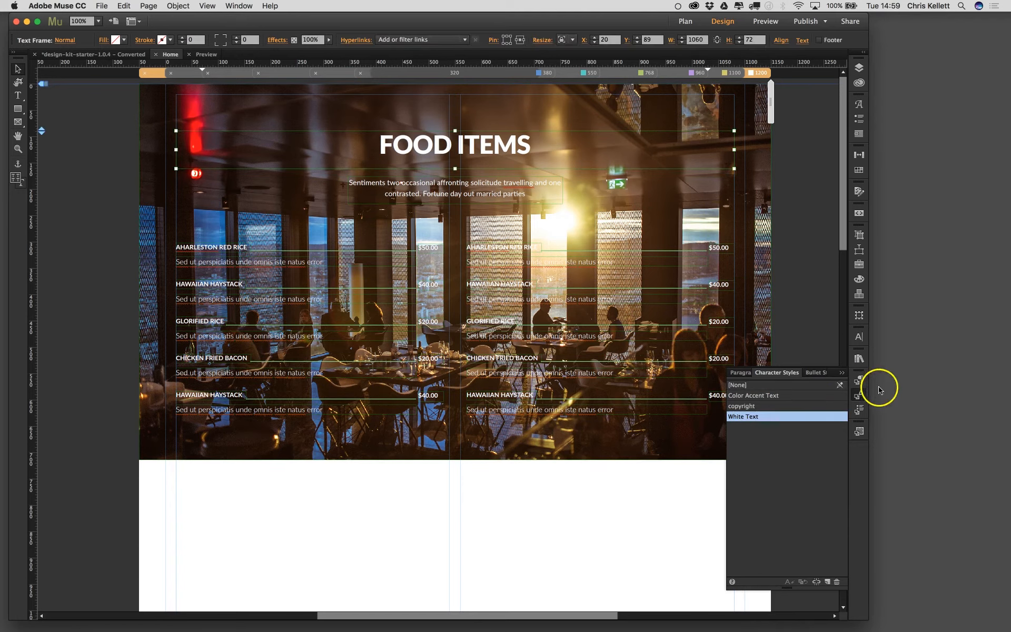
# - Check which paragraph style the FOOD ITEMS heading uses and clear the selection
pyautogui.click(859, 379)
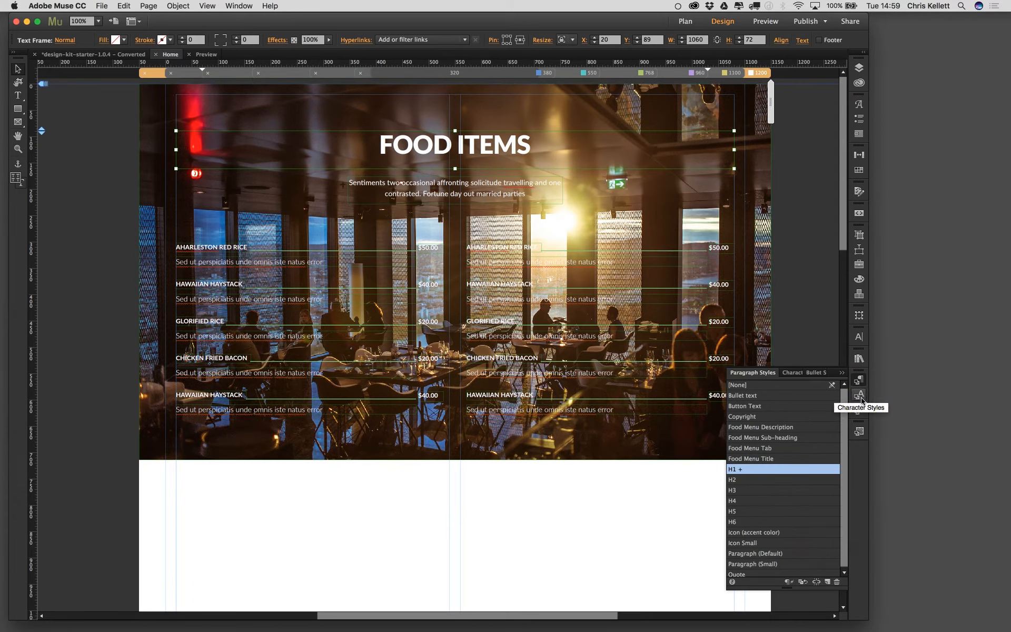
pyautogui.click(814, 298)
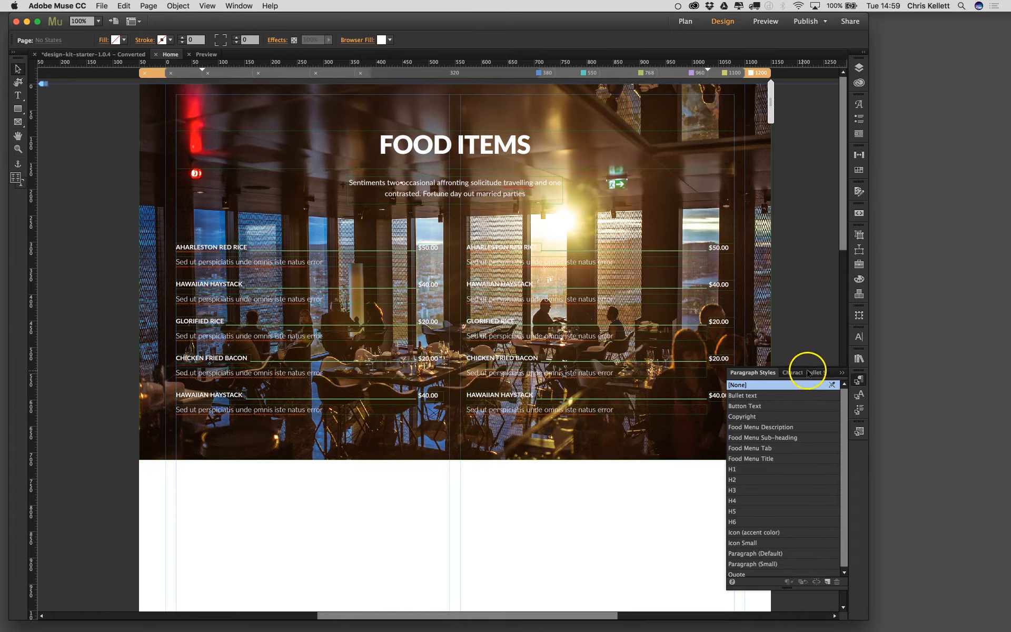
pyautogui.click(842, 375)
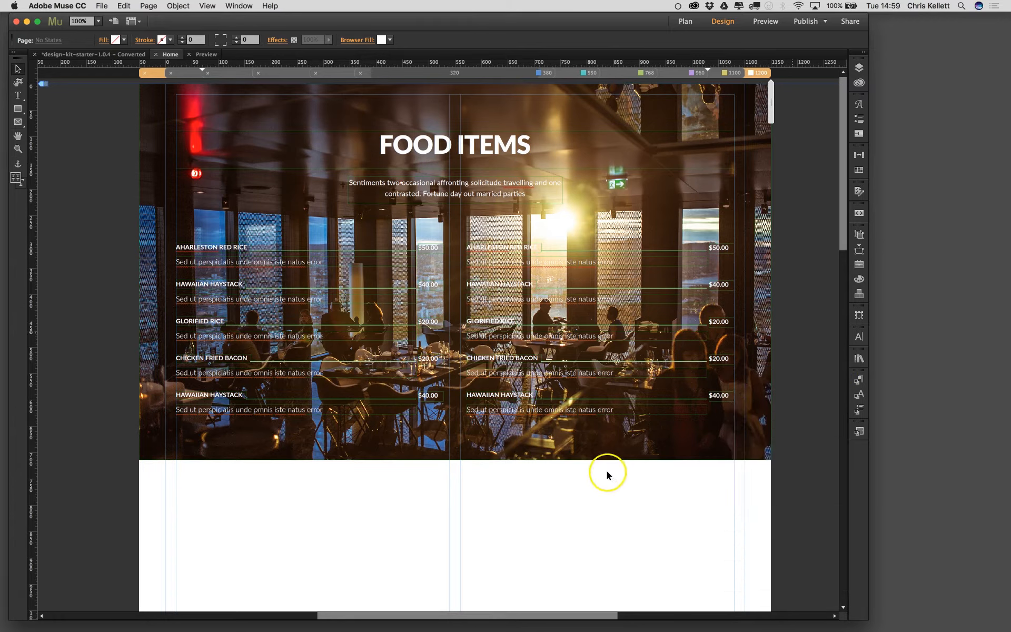
# - Set the fill colour behind the menu background rectangle's bistro image to black
pyautogui.click(625, 457)
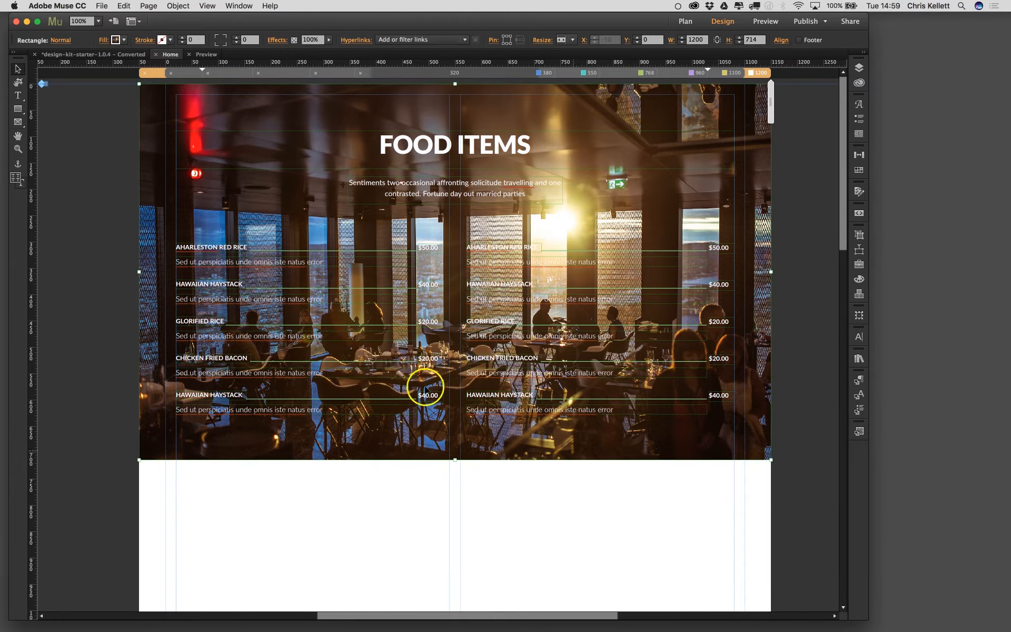
pyautogui.click(116, 40)
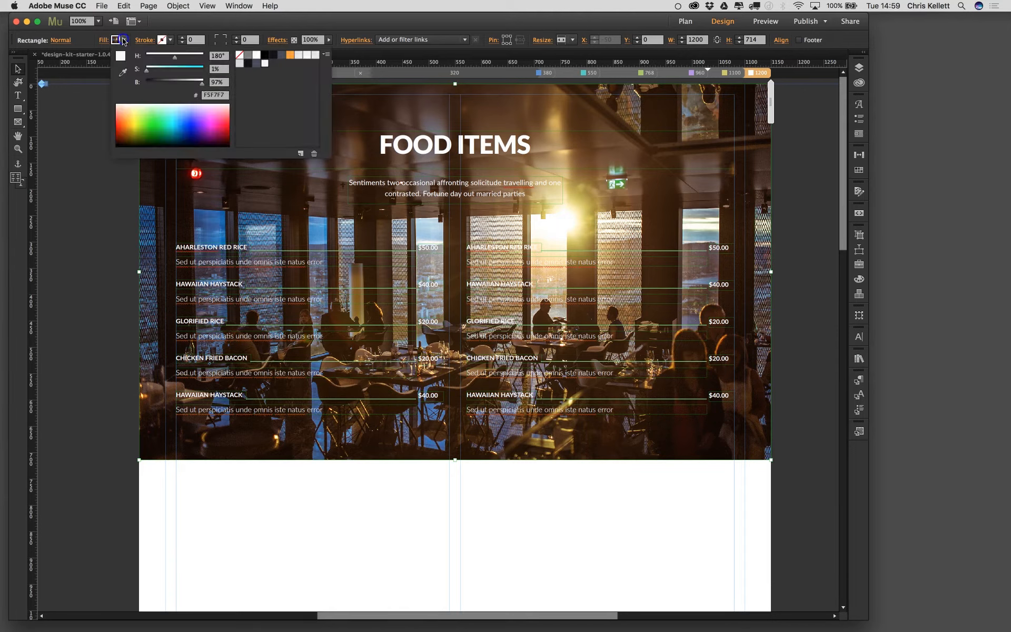
pyautogui.click(103, 40)
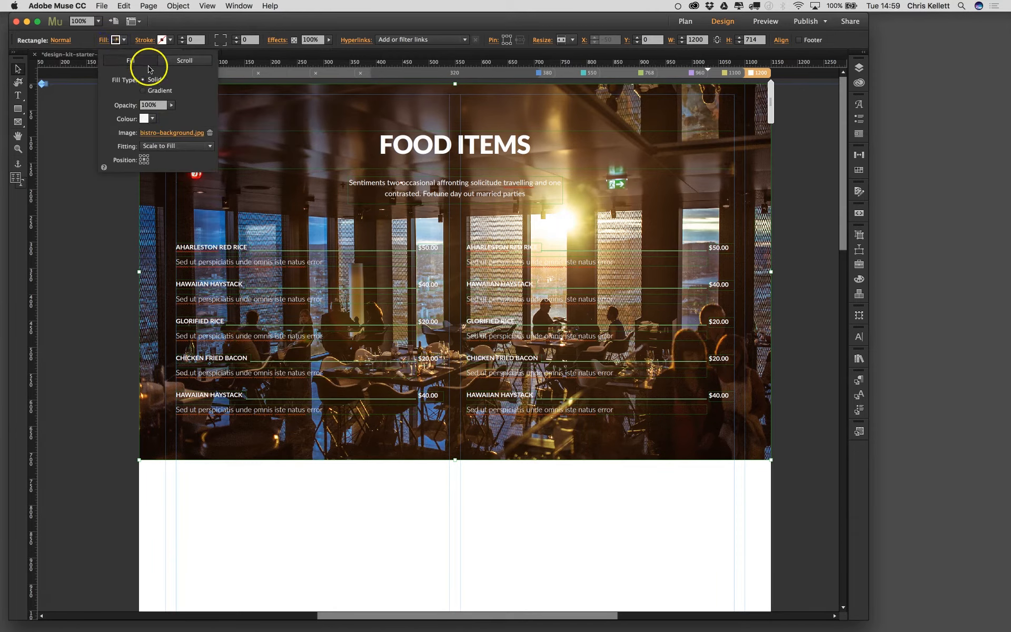
pyautogui.click(151, 118)
pyautogui.click(293, 134)
pyautogui.click(164, 24)
pyautogui.click(103, 40)
pyautogui.click(103, 40)
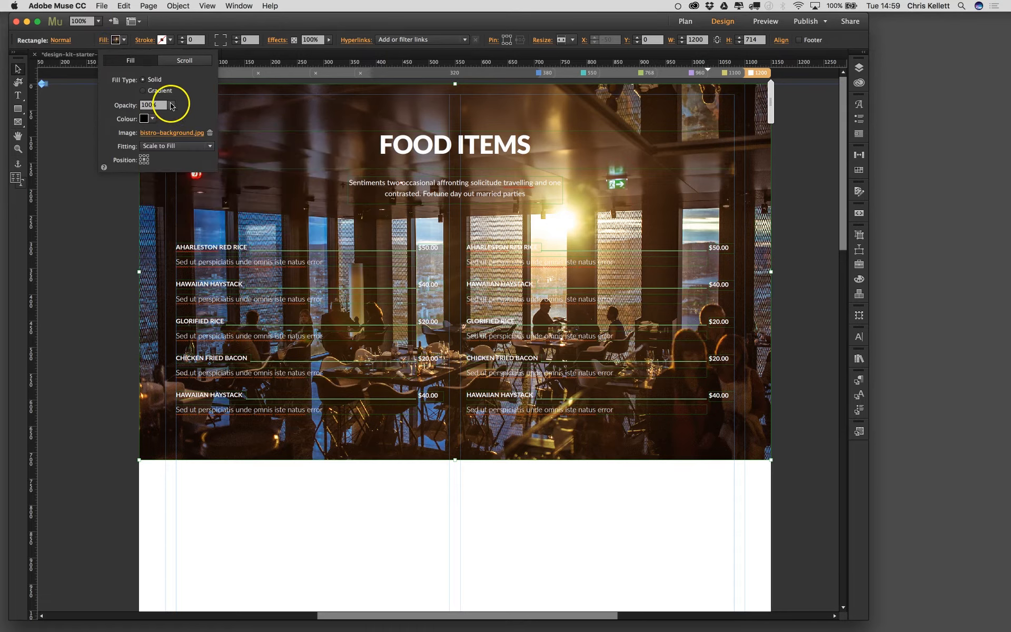
# - Try lowering the background rectangle's overall opacity to 60% and deselect it to judge the effect
pyautogui.click(290, 24)
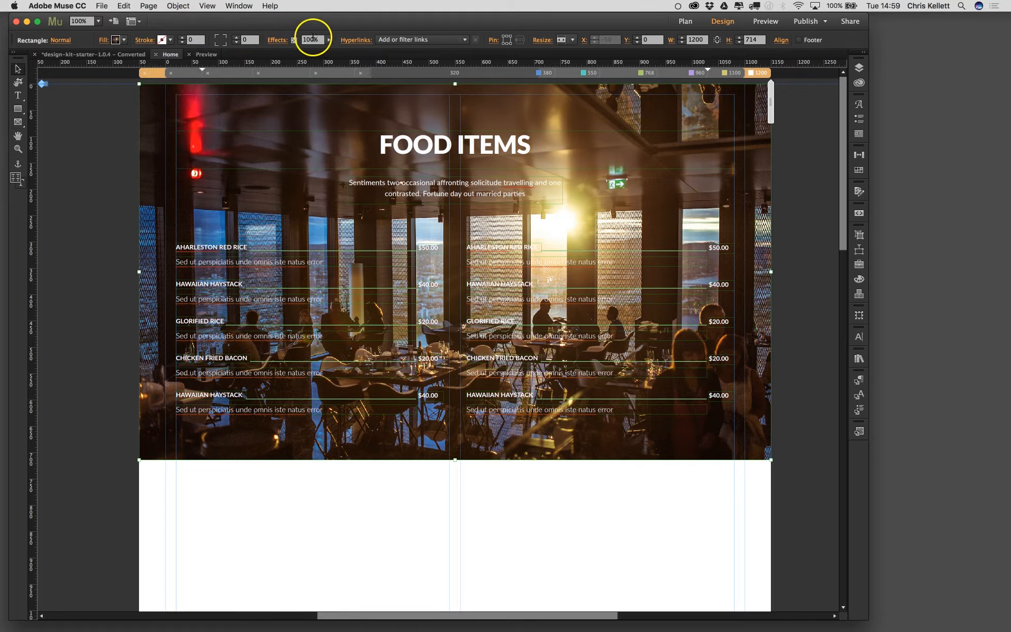
pyautogui.moveTo(317, 49); pyautogui.dragTo(311, 49)
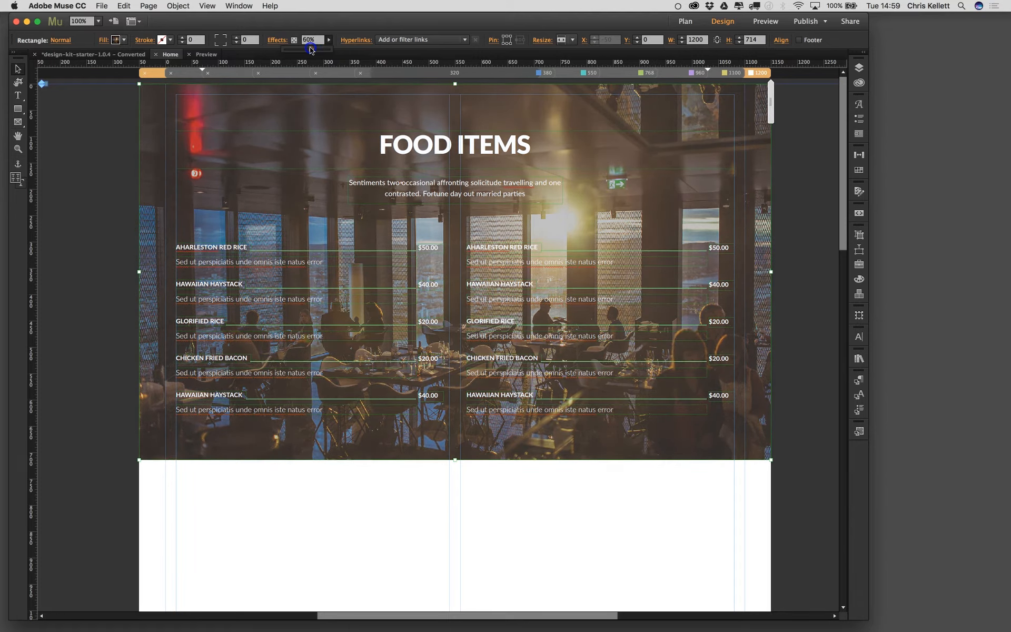
pyautogui.click(82, 181)
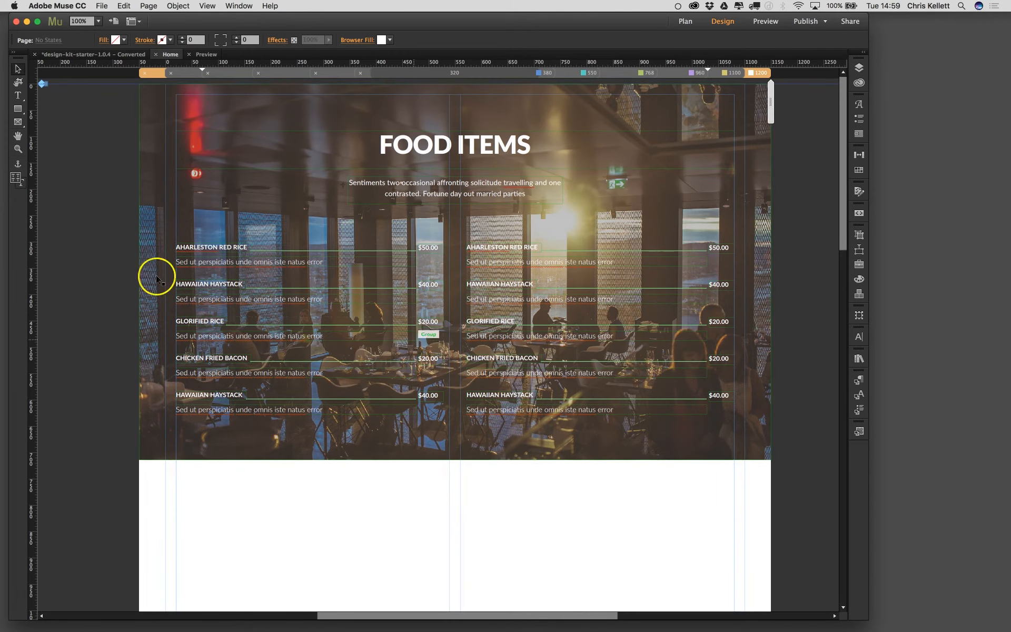
pyautogui.click(133, 153)
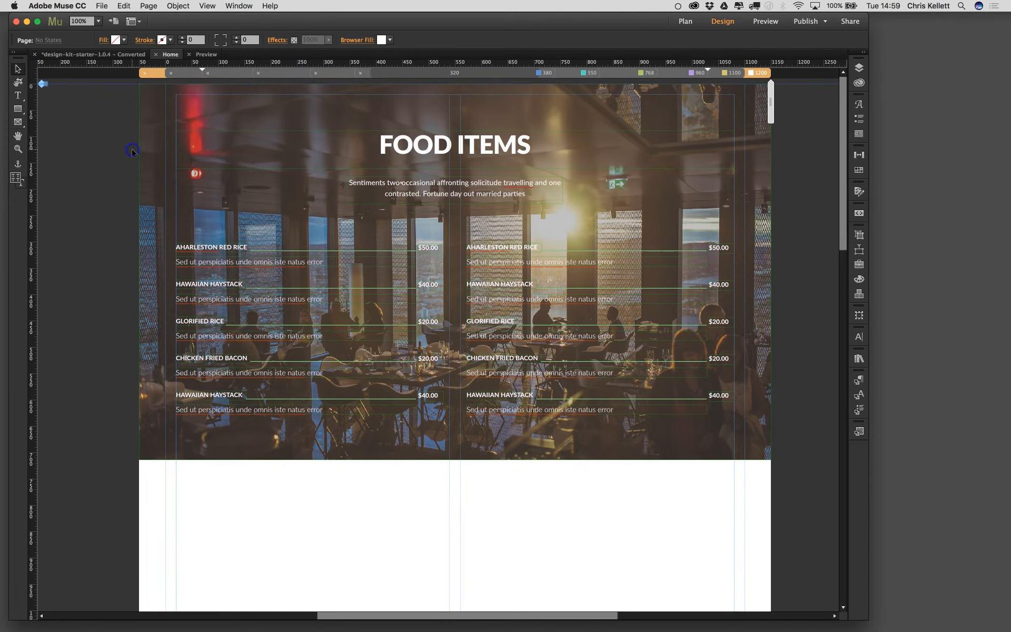
# - Select the background rectangle again and restore its overall opacity to 100%
pyautogui.click(158, 157)
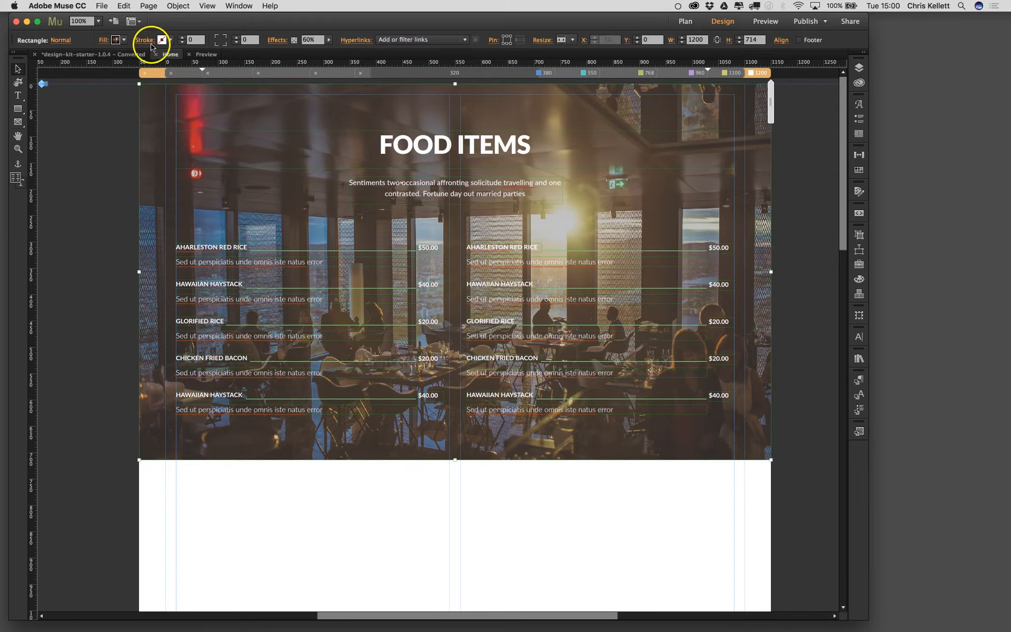
pyautogui.click(117, 40)
pyautogui.click(273, 44)
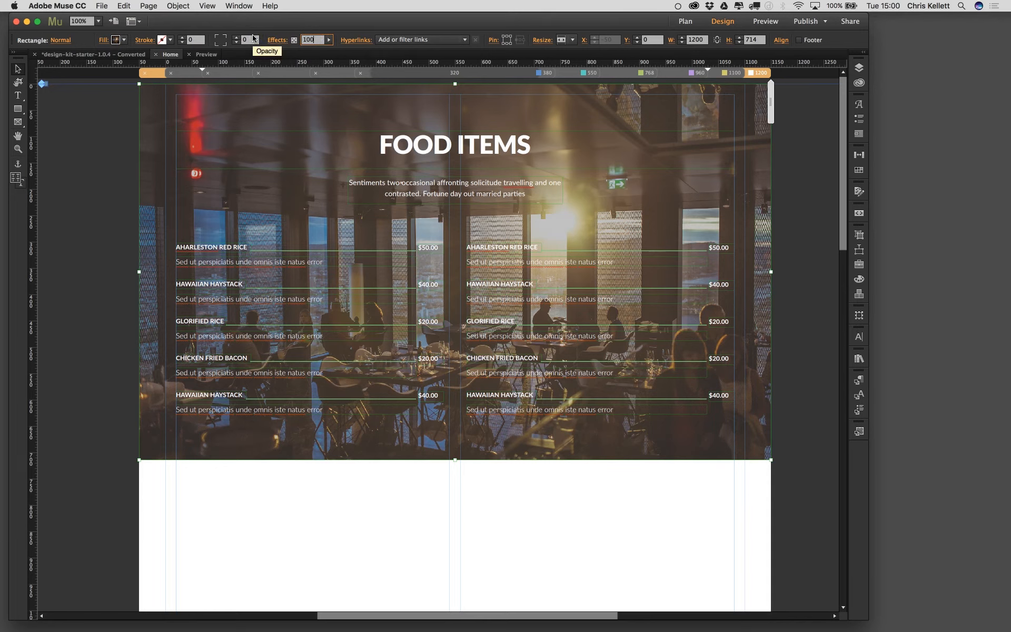
pyautogui.press('Return')
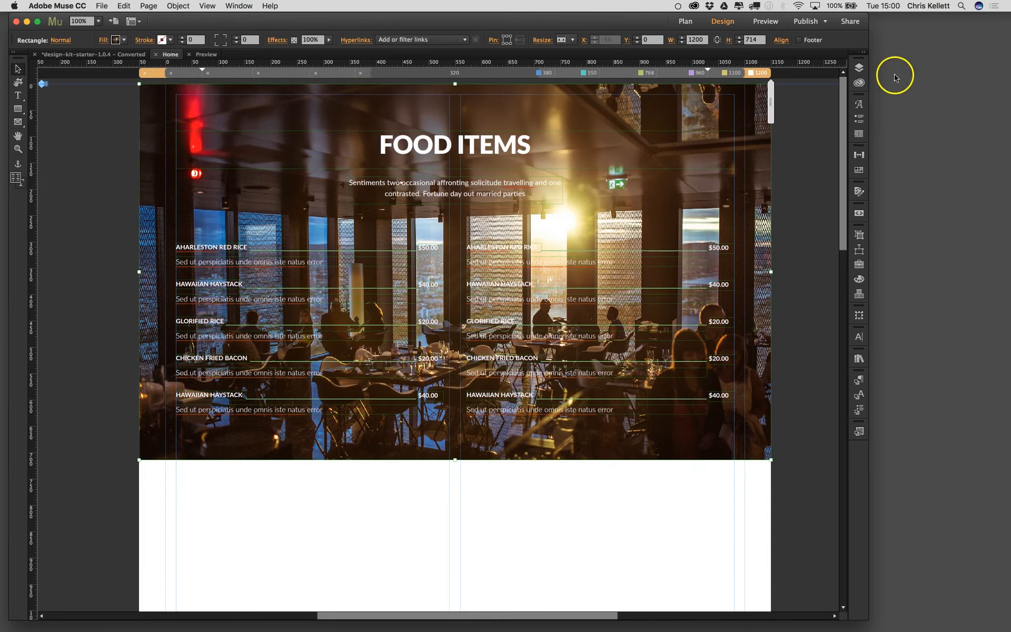
# - Expand Layer 1 in the layer list, duplicate the background rectangle and set the copy's Y position to 0
pyautogui.click(859, 67)
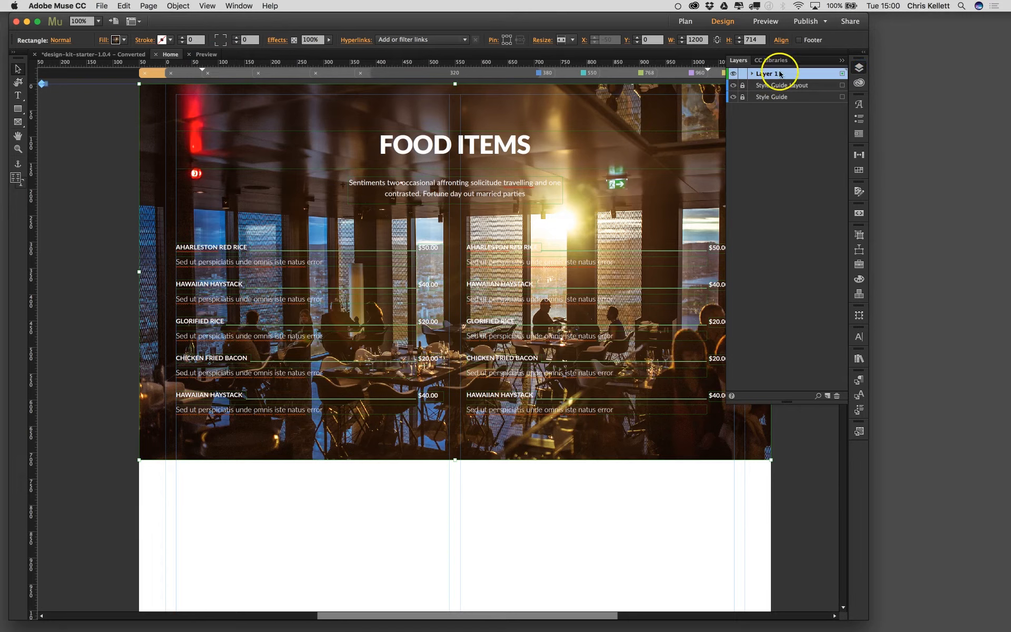
pyautogui.click(752, 73)
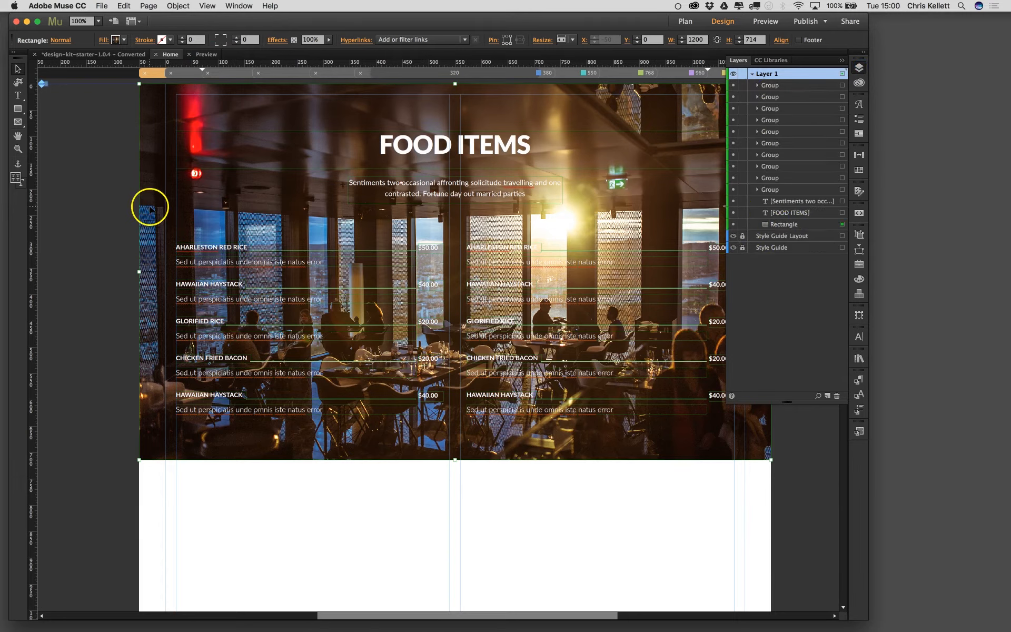
pyautogui.click(177, 6)
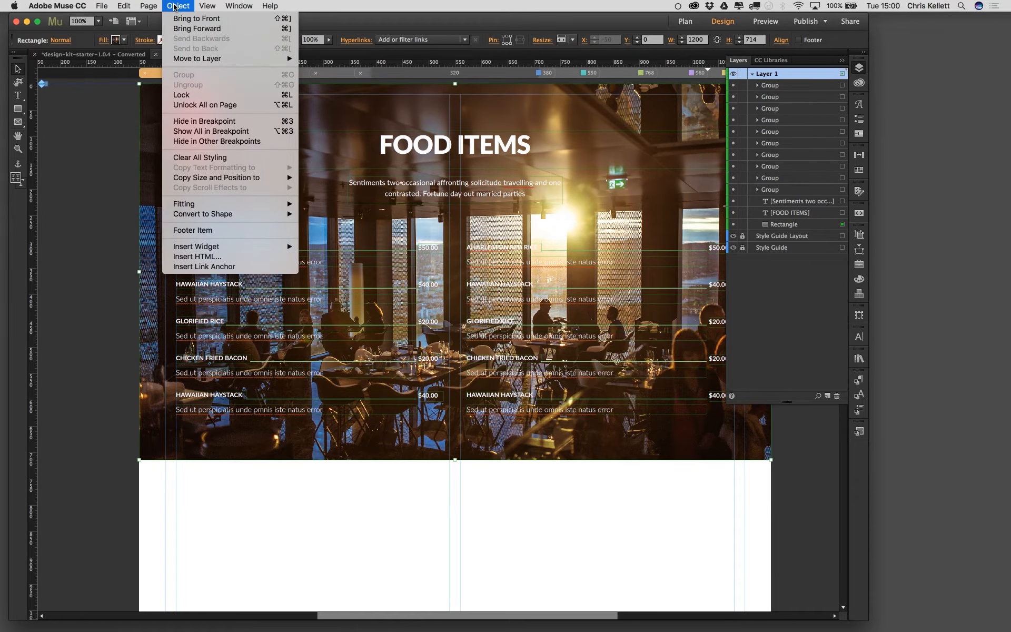
pyautogui.moveTo(124, 5)
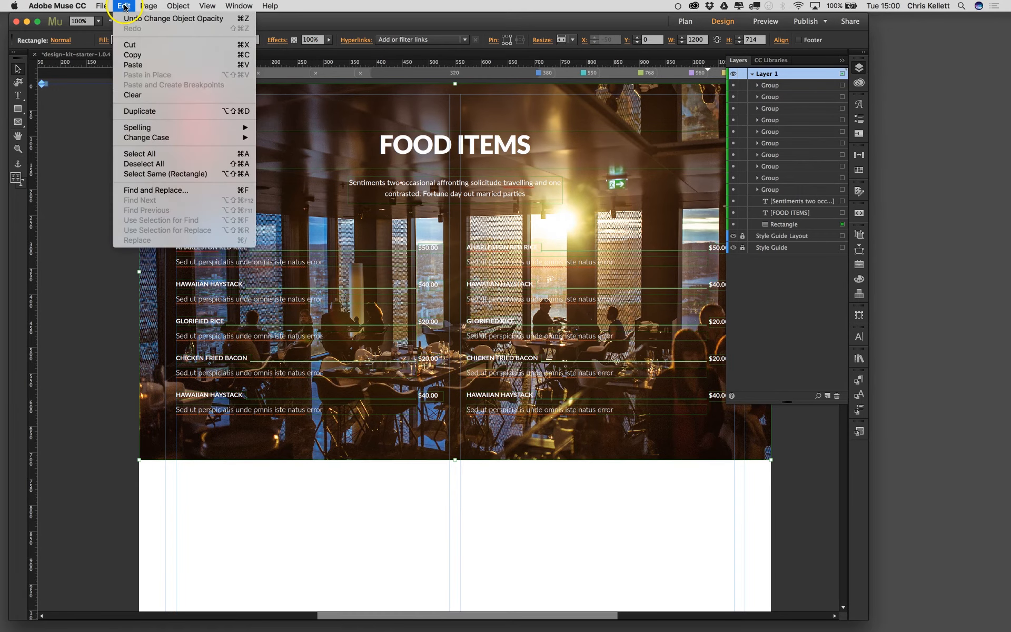
pyautogui.click(127, 110)
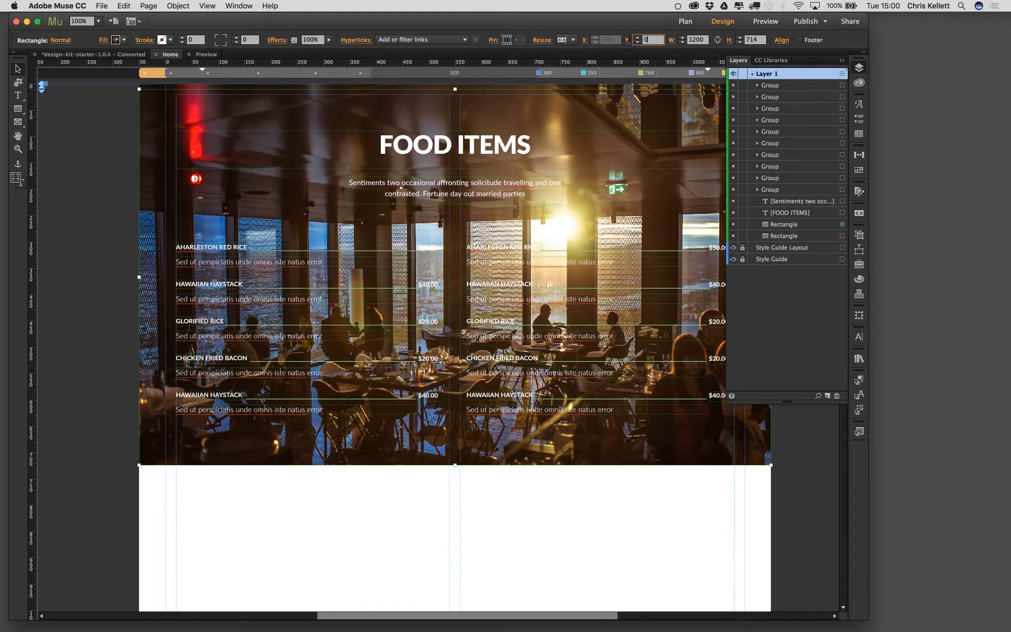
pyautogui.press('Return')
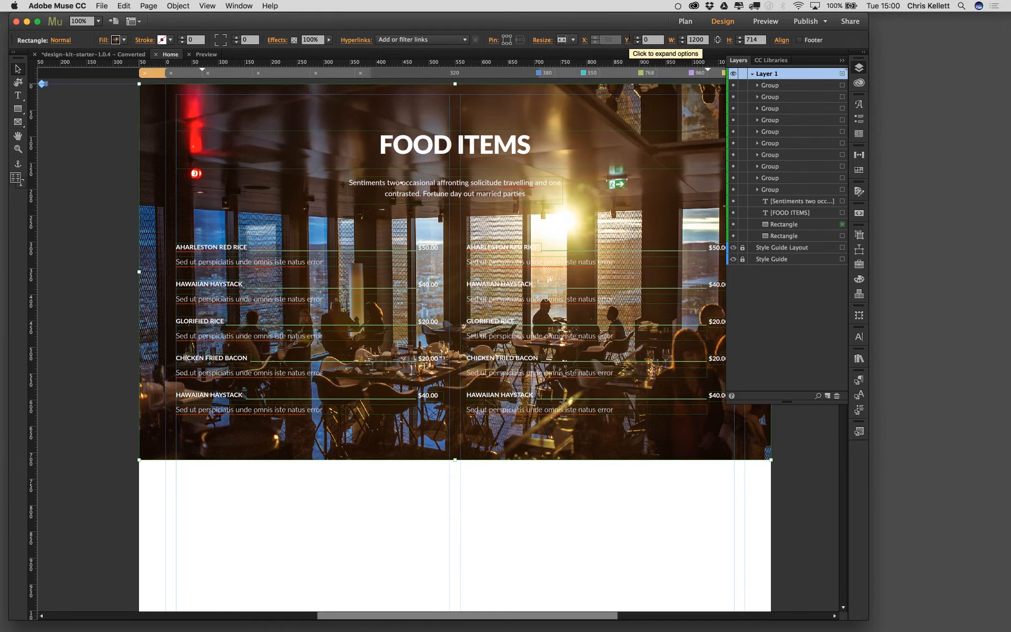
# - Remove the background image from the duplicate rectangle's fill and lower its black fill opacity to 42%
pyautogui.click(103, 41)
pyautogui.click(210, 132)
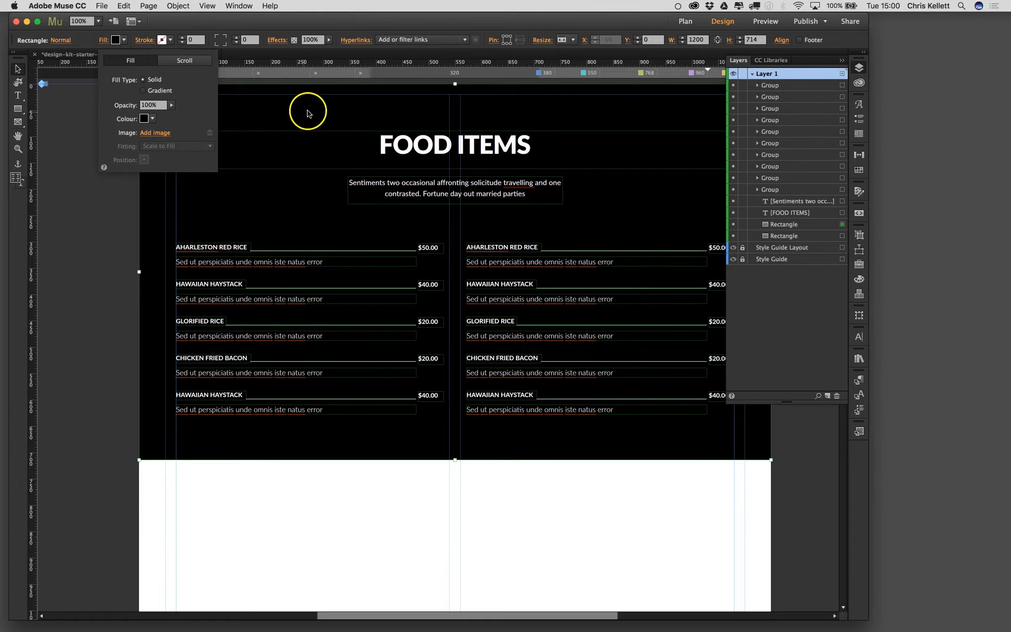
pyautogui.click(160, 105)
pyautogui.moveTo(174, 117); pyautogui.dragTo(147, 116)
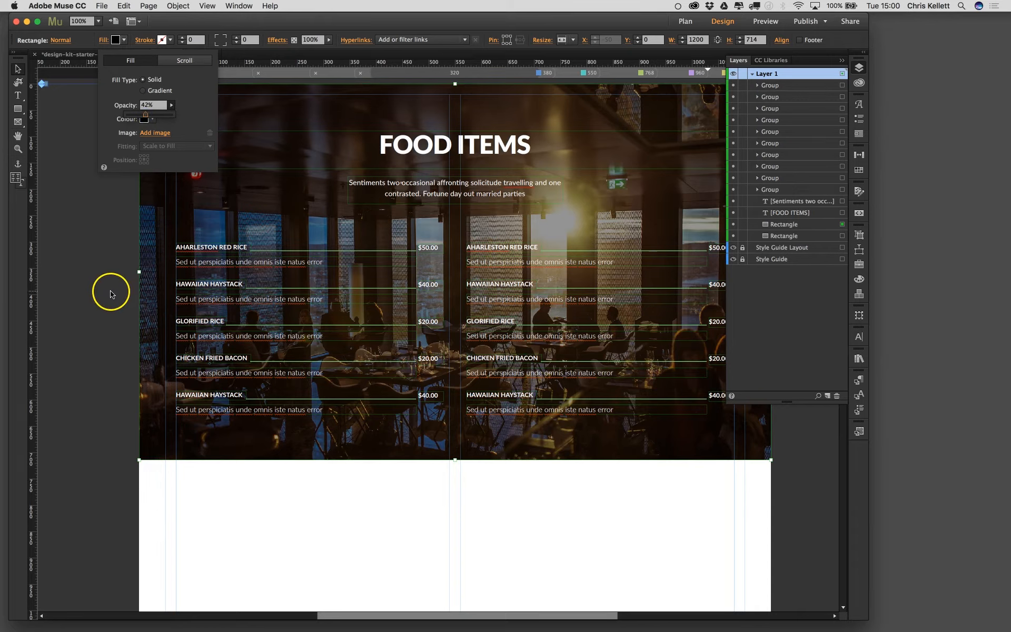
# - Change the overlay rectangle's fill to a vertical gradient with opacity running from 30% to 50%, and deselect it
pyautogui.click(162, 91)
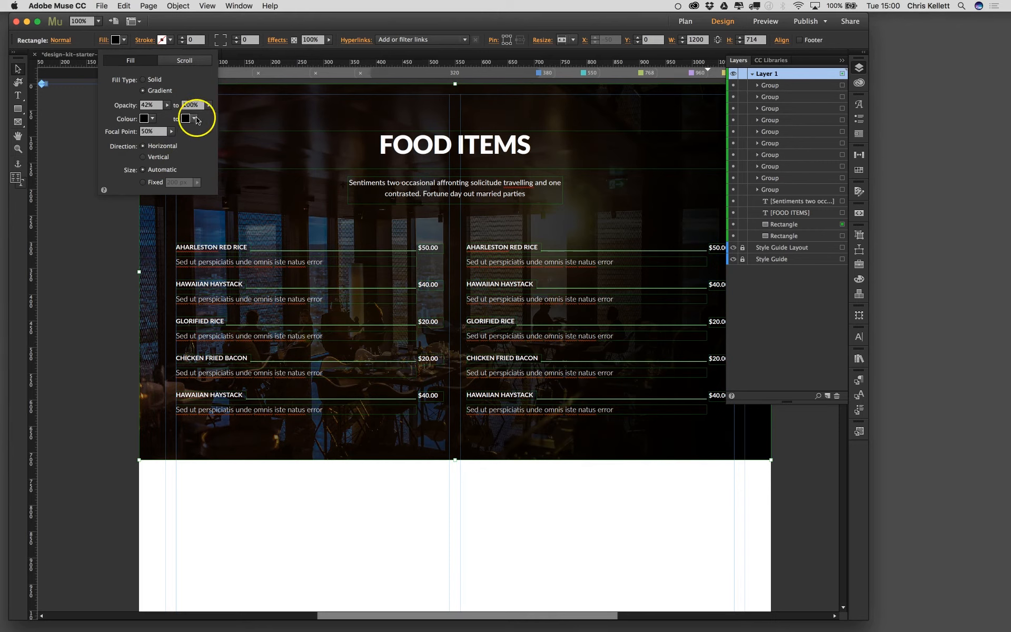
pyautogui.click(153, 157)
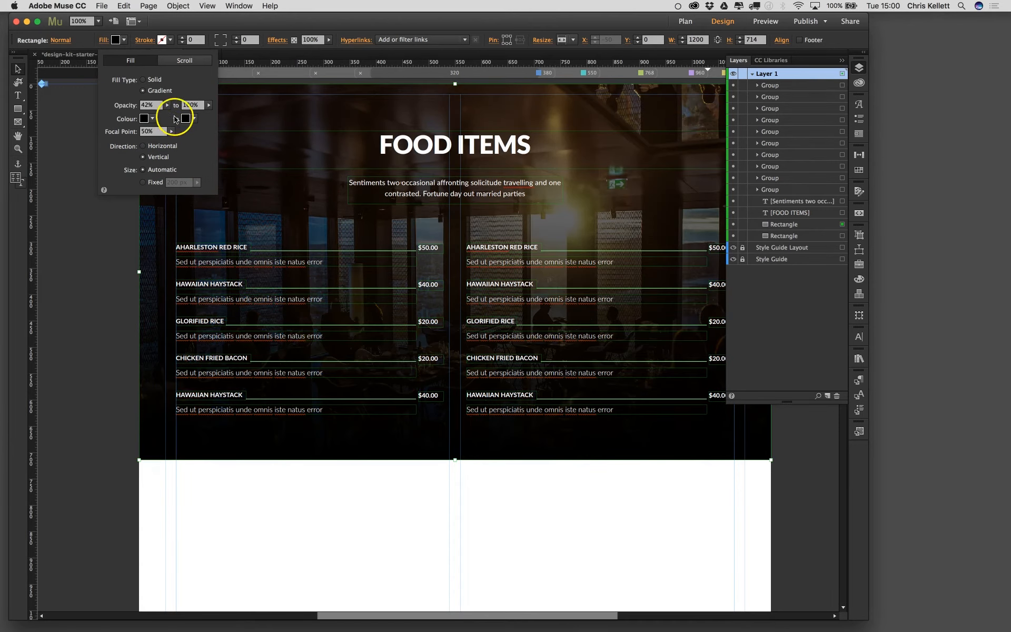
pyautogui.click(166, 105)
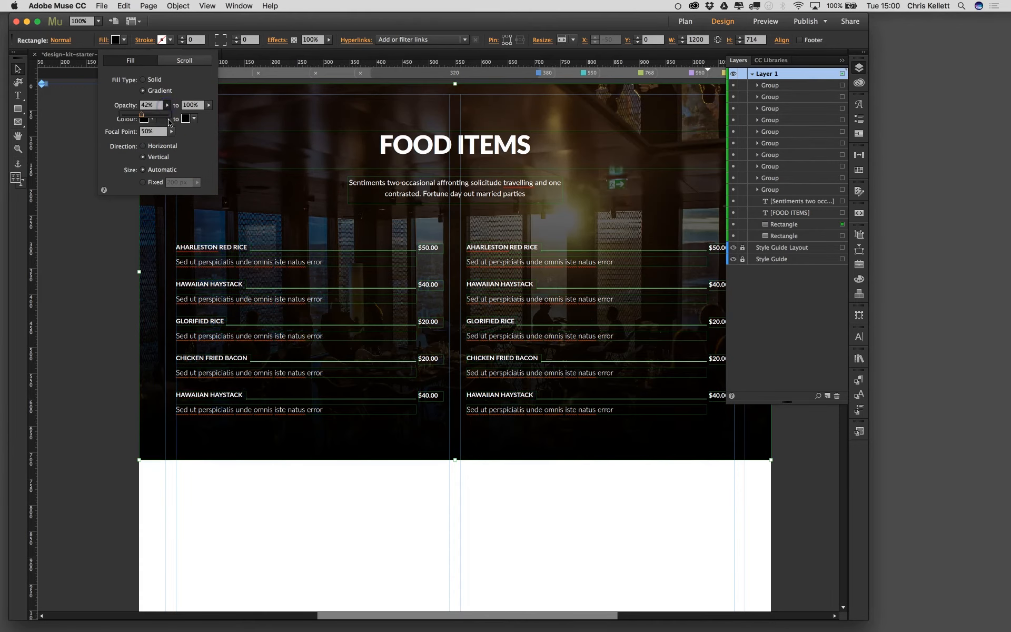
pyautogui.click(205, 105)
pyautogui.click(152, 105)
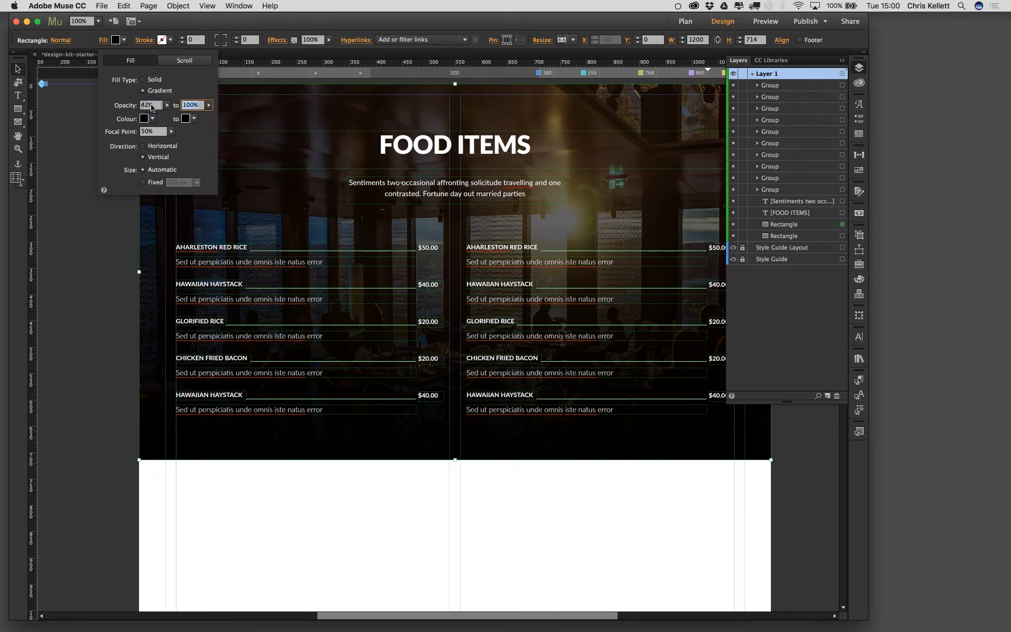
pyautogui.press('Return')
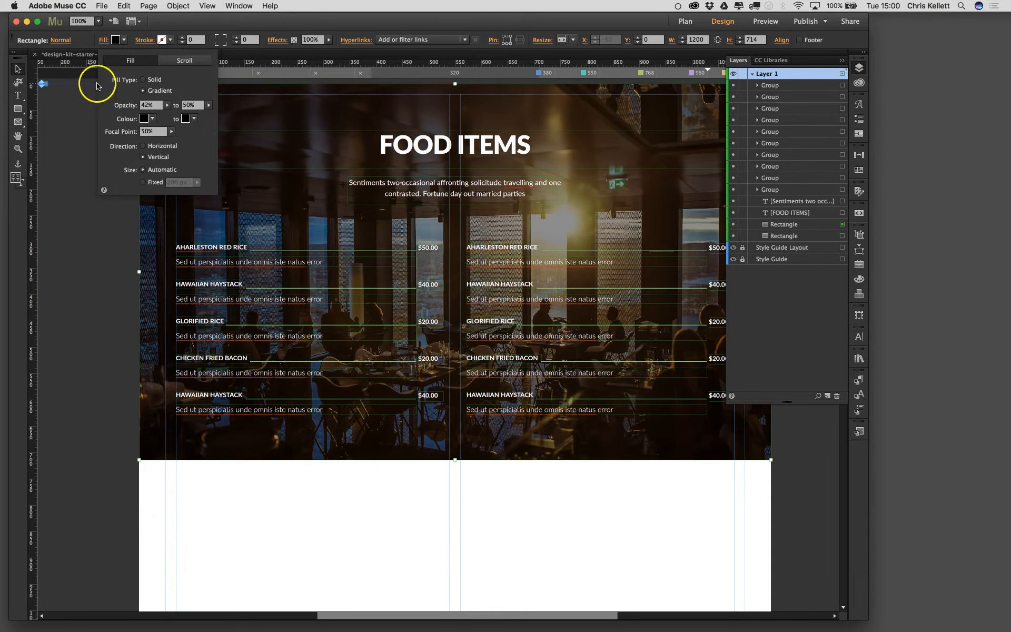
pyautogui.click(153, 105)
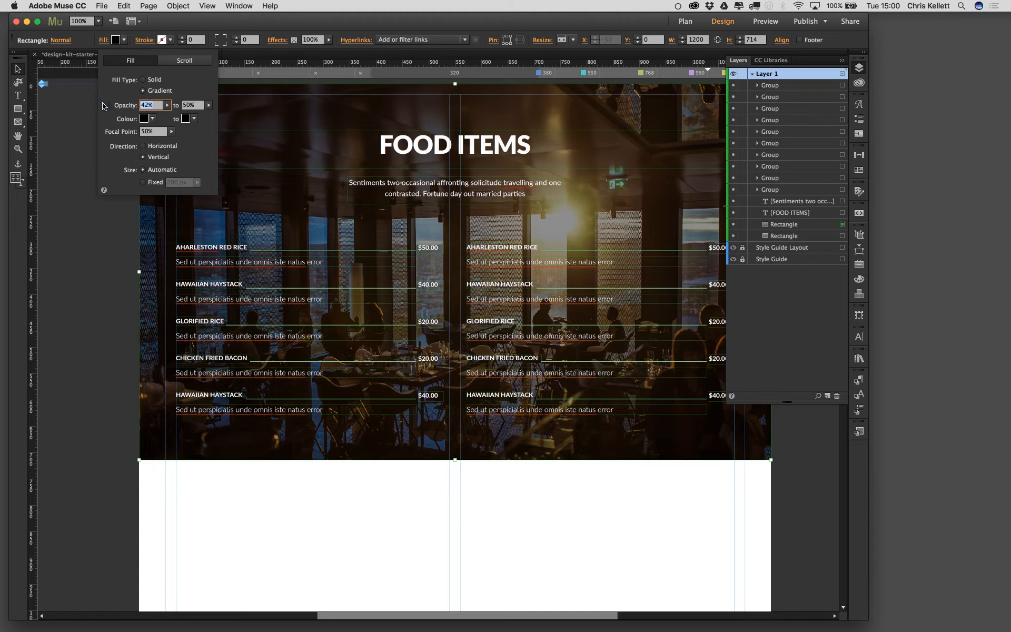
pyautogui.press('Return')
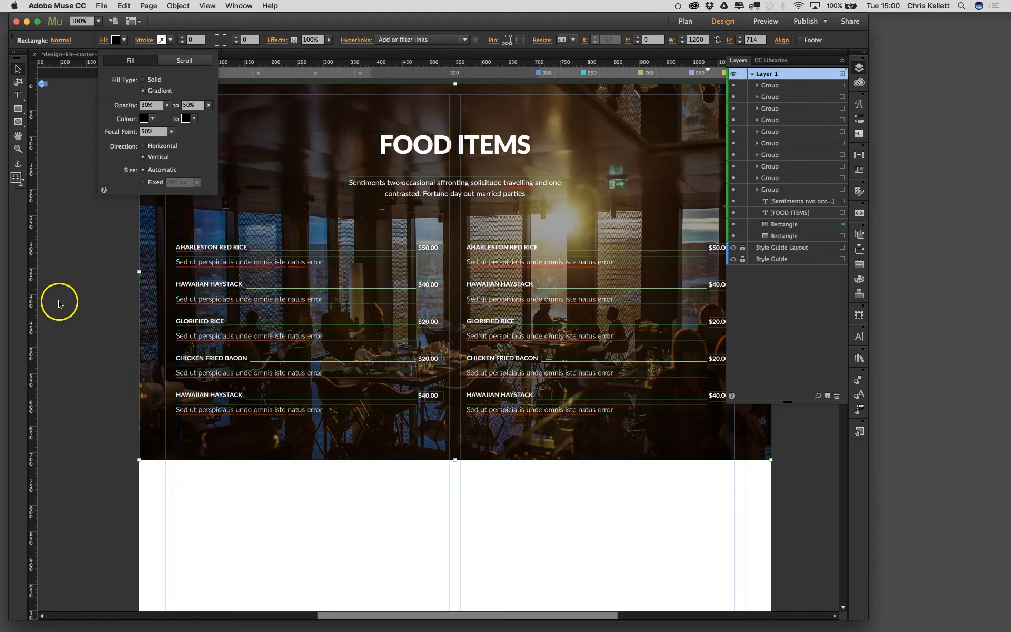
pyautogui.click(58, 321)
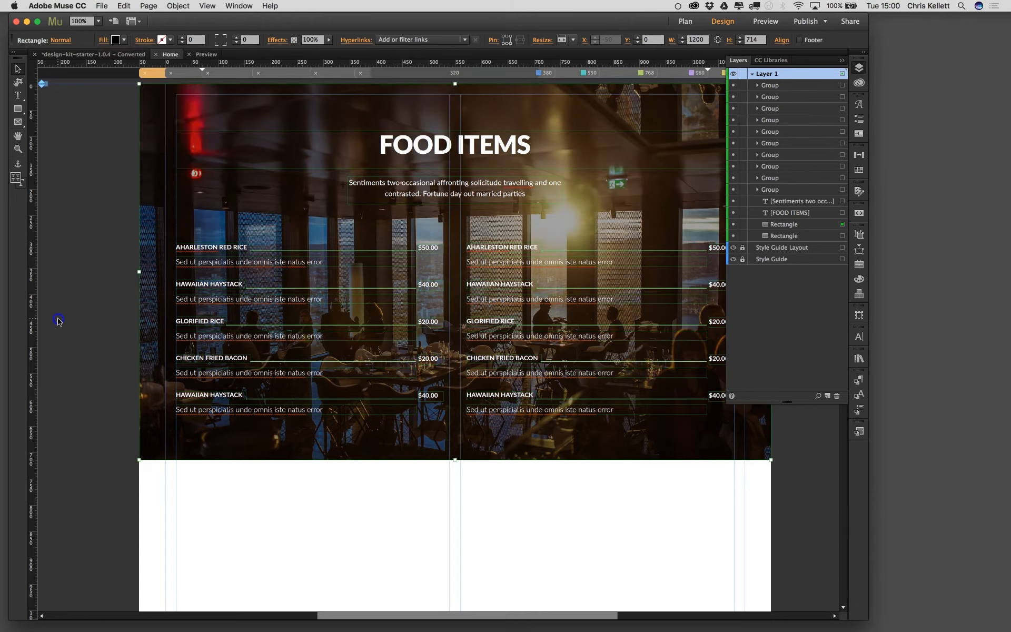
pyautogui.click(81, 371)
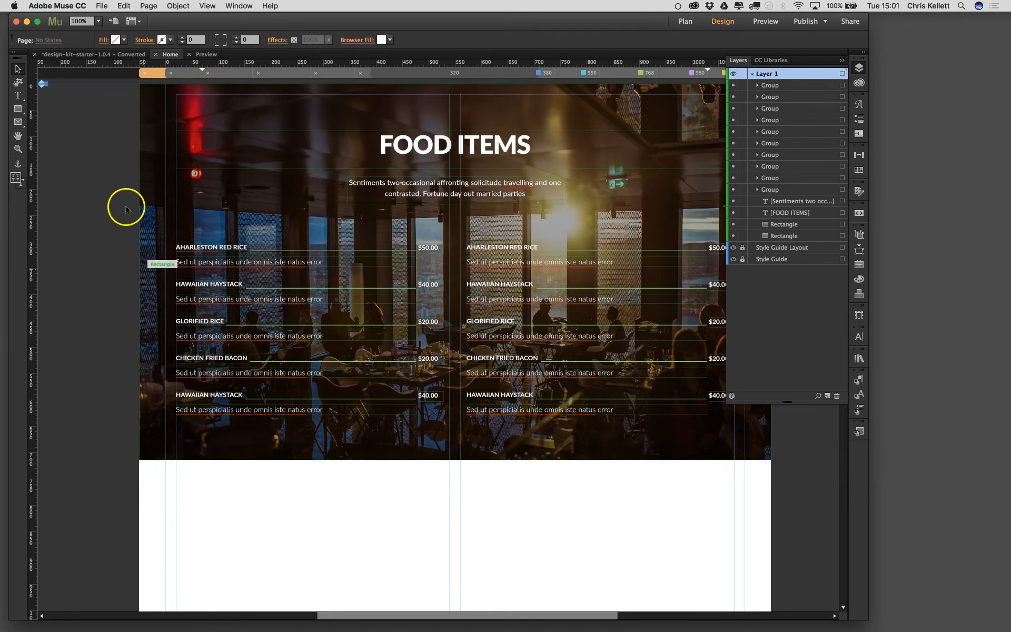
# - Set the dark overlay rectangle's Y position to 0 at the 960 breakpoint and the smaller ones, then deselect it and collapse the layer list
pyautogui.click(140, 210)
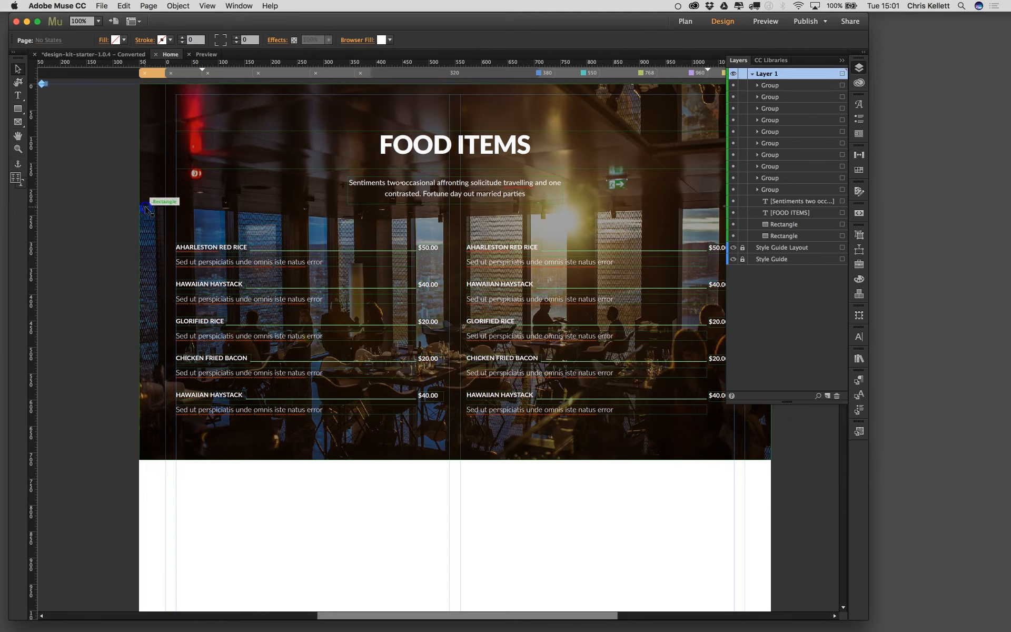
pyautogui.click(711, 73)
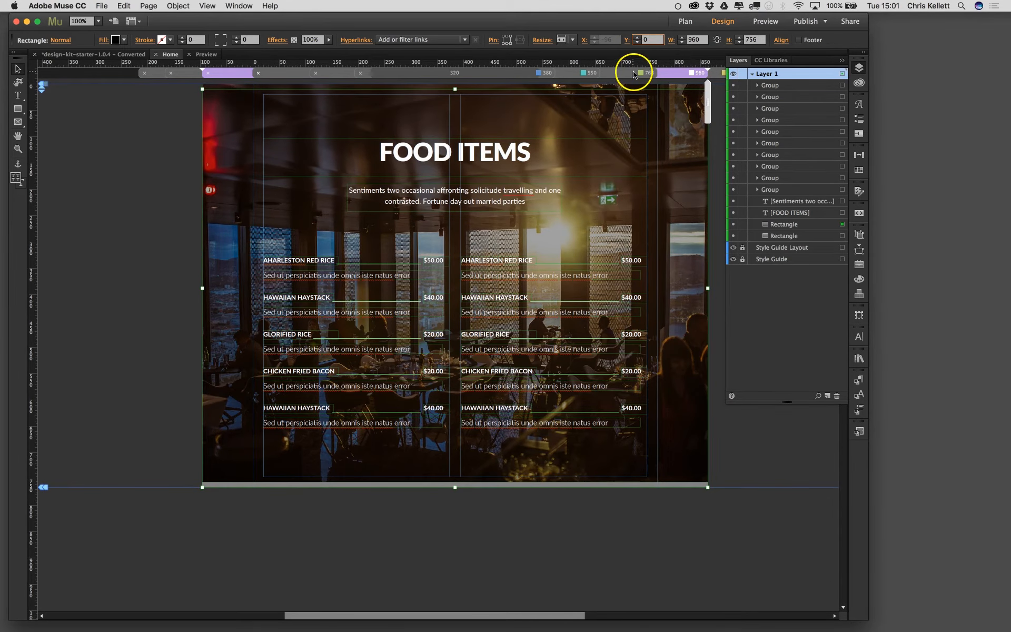
pyautogui.press('Return')
pyautogui.click(649, 39)
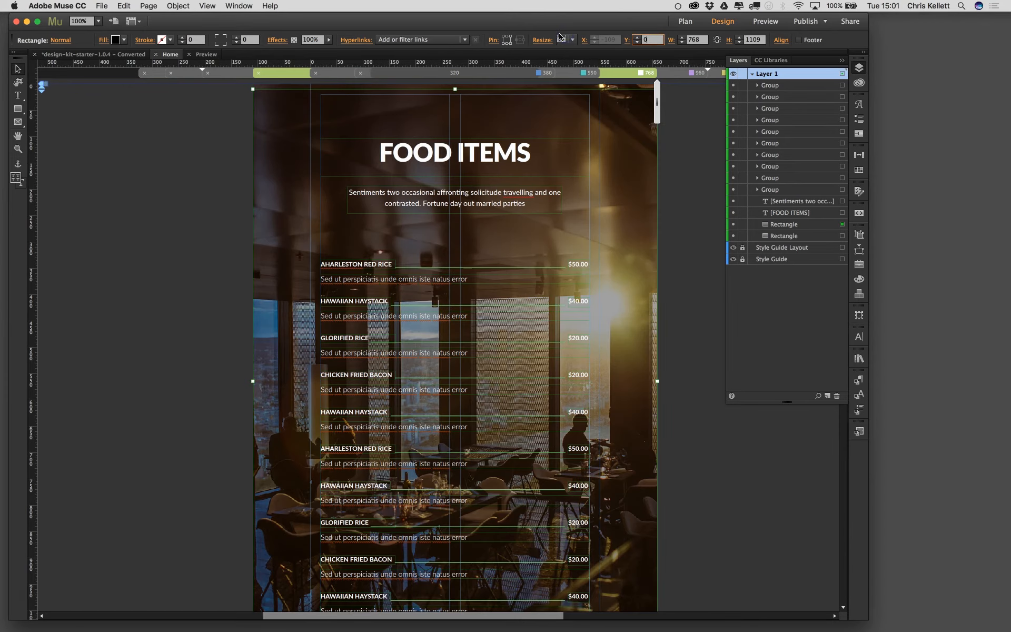
pyautogui.click(567, 73)
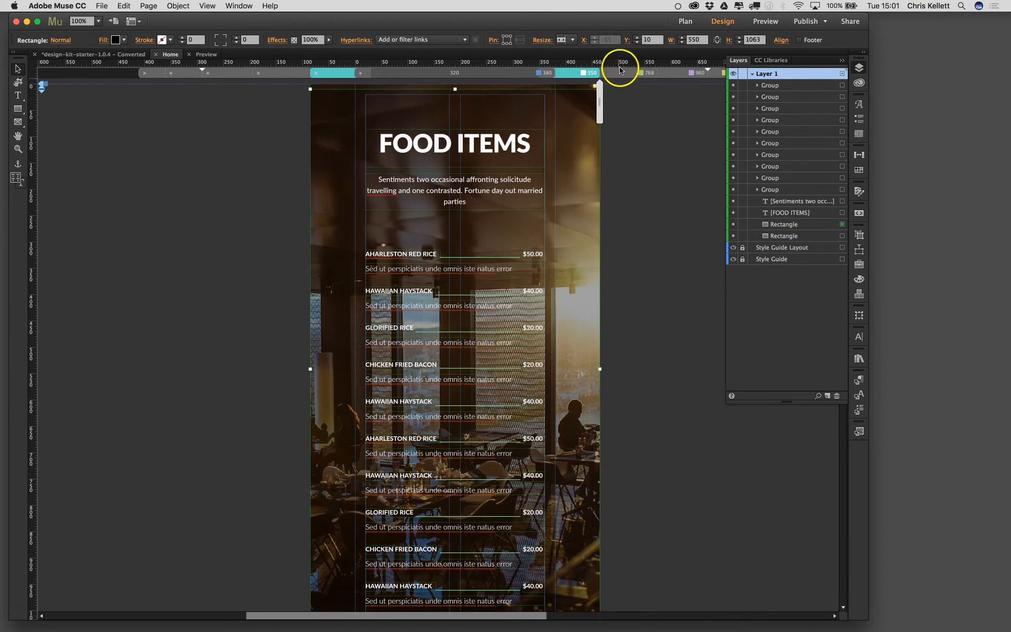
pyautogui.click(542, 72)
pyautogui.click(678, 102)
pyautogui.click(856, 67)
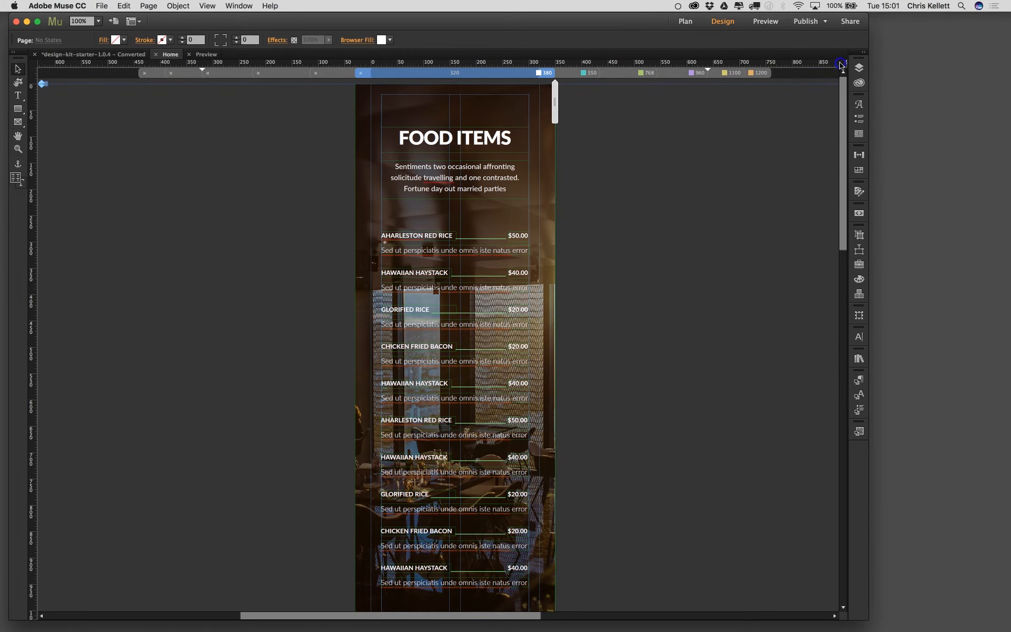
# - Preview the page from the 1200 breakpoint and narrow the window to check how the background and overlay respond
pyautogui.click(759, 73)
pyautogui.click(761, 134)
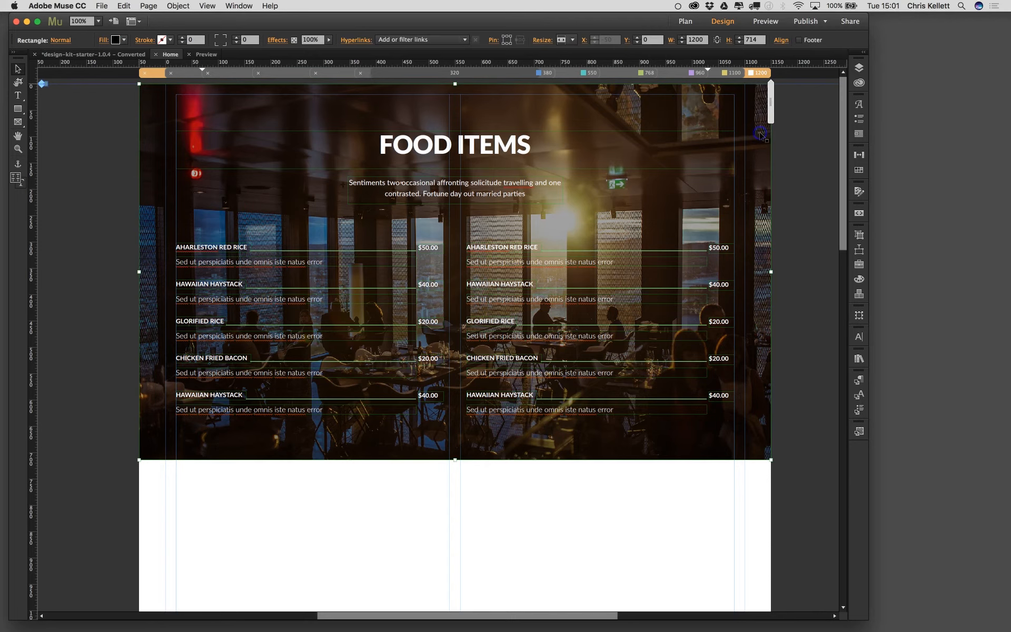
pyautogui.click(206, 54)
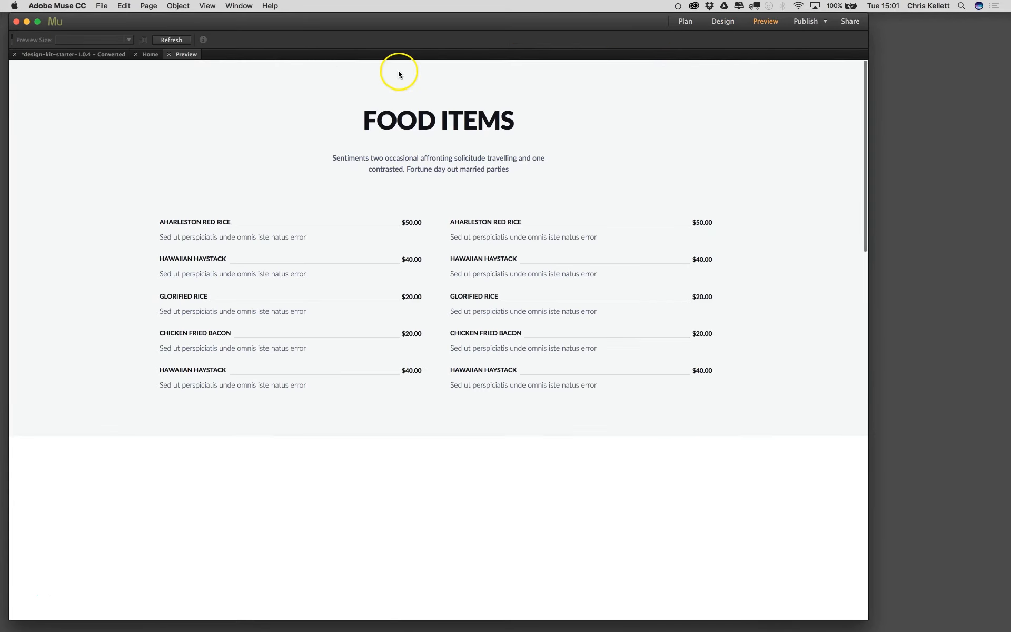
pyautogui.click(189, 52)
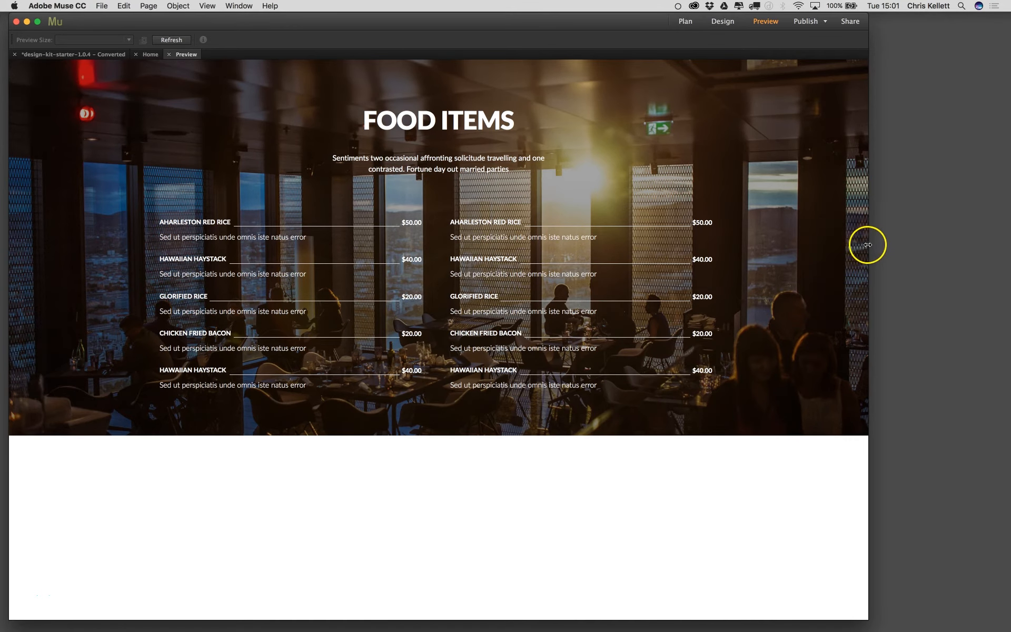
pyautogui.moveTo(869, 246); pyautogui.dragTo(562, 307)
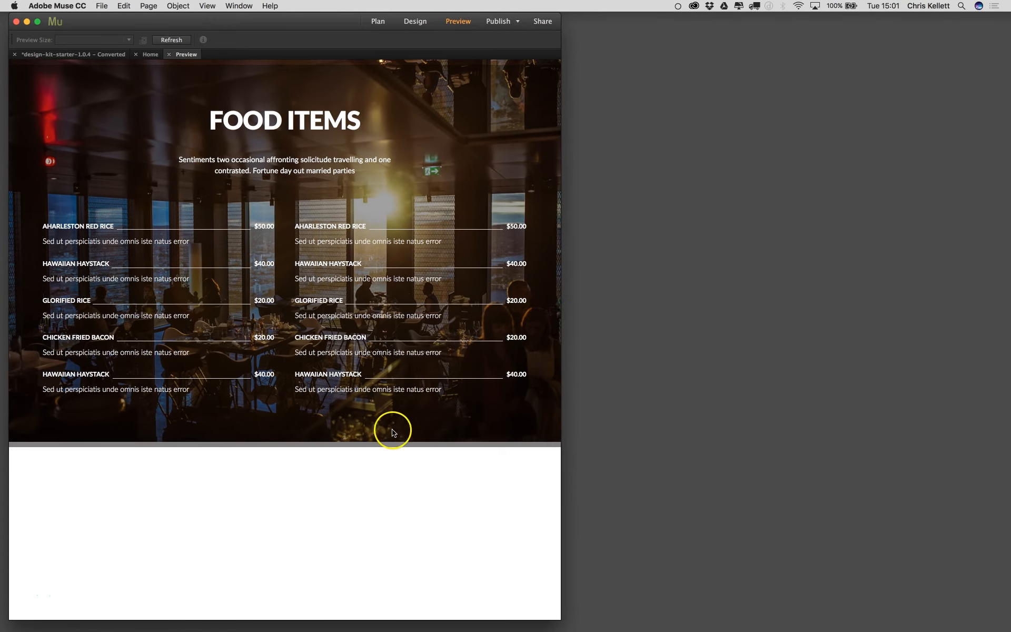
# - Back on the Home page design, align the overlay's bottom edge with the background image's bottom edge at the 960 and 1100 breakpoints
pyautogui.click(153, 55)
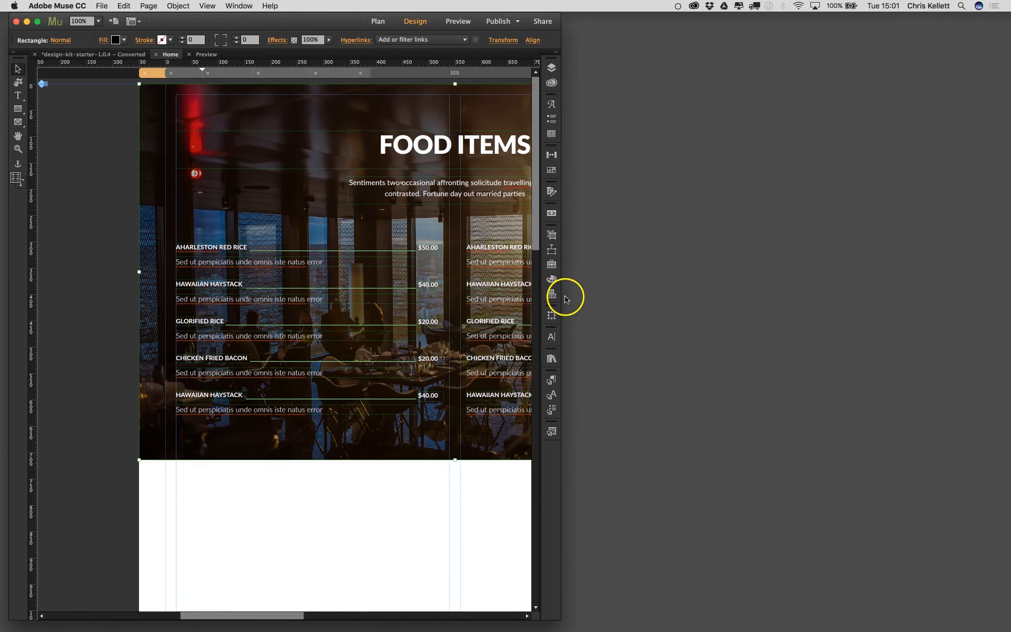
pyautogui.moveTo(563, 298); pyautogui.dragTo(827, 264)
pyautogui.click(646, 72)
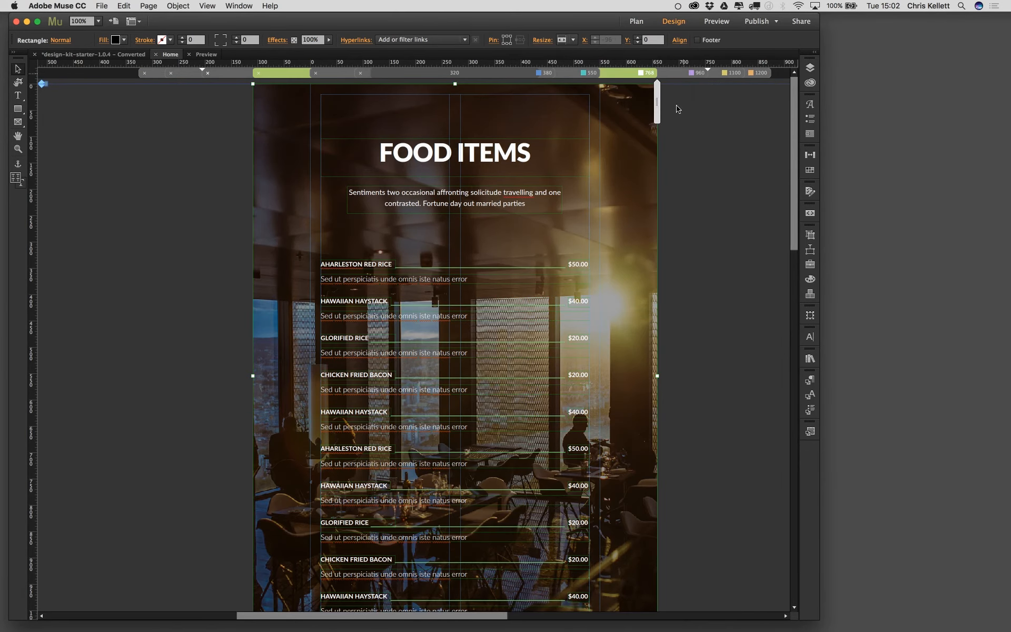
pyautogui.click(696, 73)
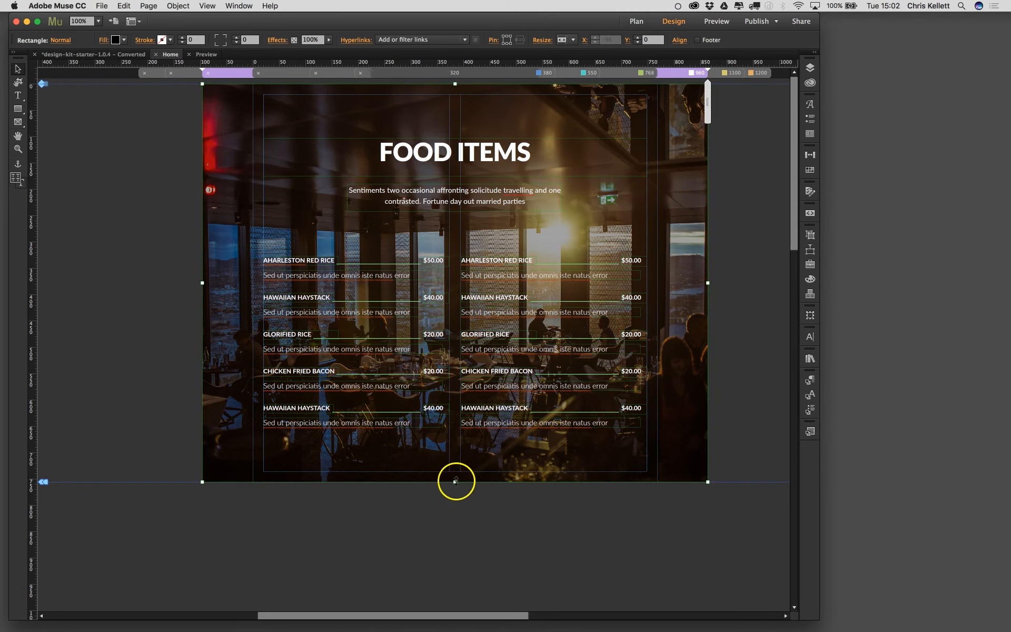
pyautogui.moveTo(455, 471)
pyautogui.mouseDown()
pyautogui.moveTo(453, 455)
pyautogui.moveTo(449, 482)
pyautogui.mouseUp()
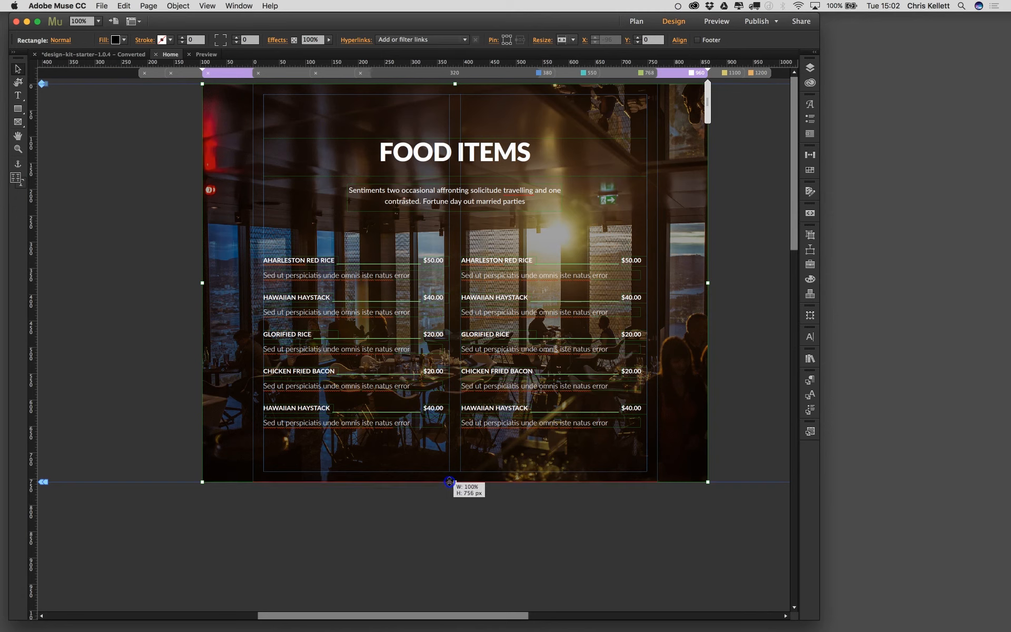
pyautogui.click(733, 72)
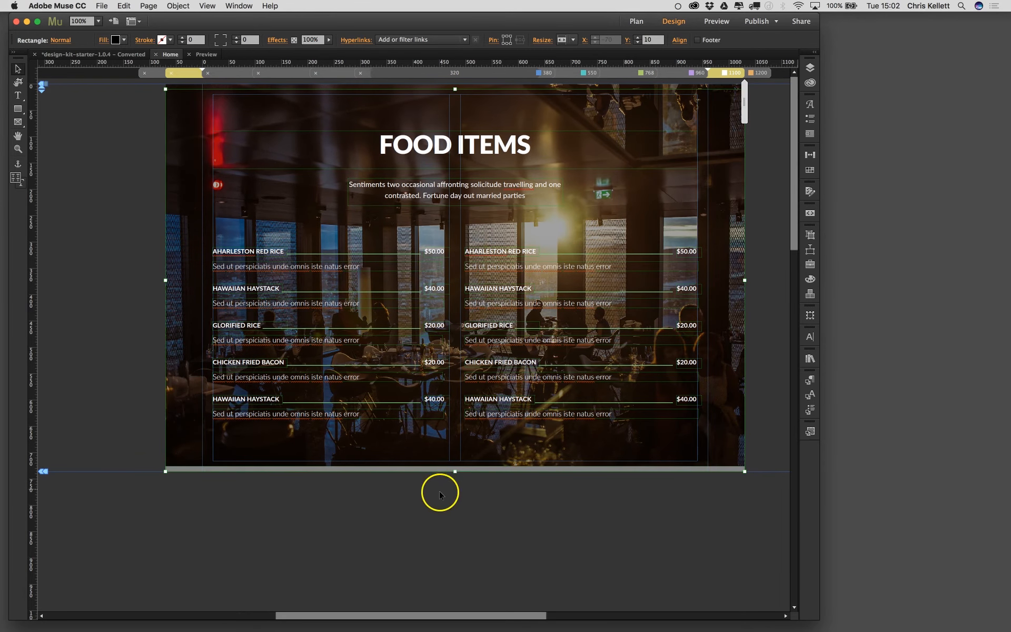
pyautogui.moveTo(456, 471); pyautogui.dragTo(456, 467)
pyautogui.click(562, 501)
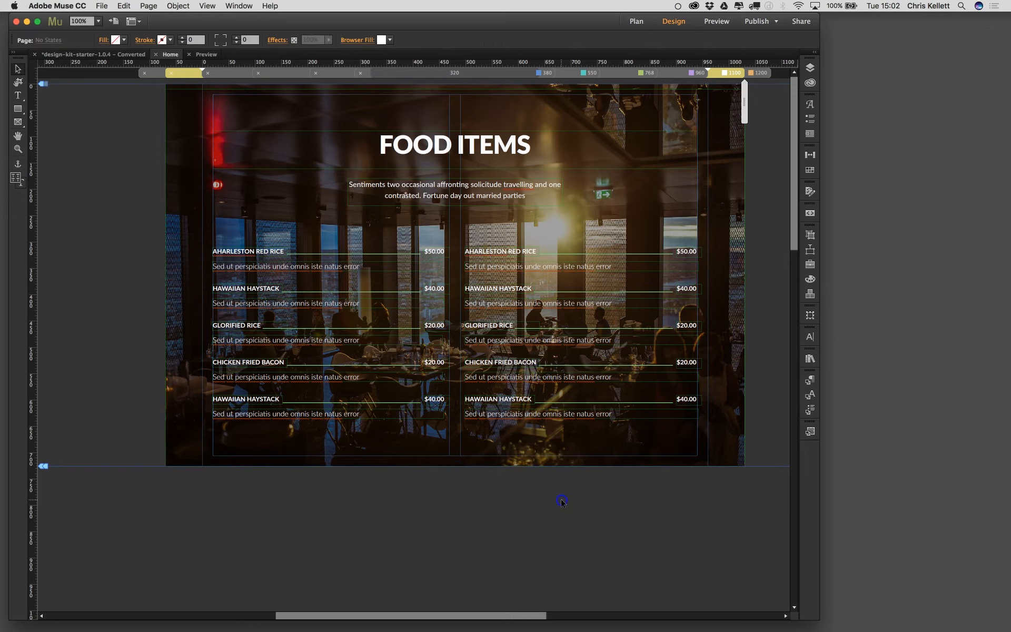
# - Preview the page again at narrow and wide window widths, refresh it, close the preview and widen the design window
pyautogui.click(206, 54)
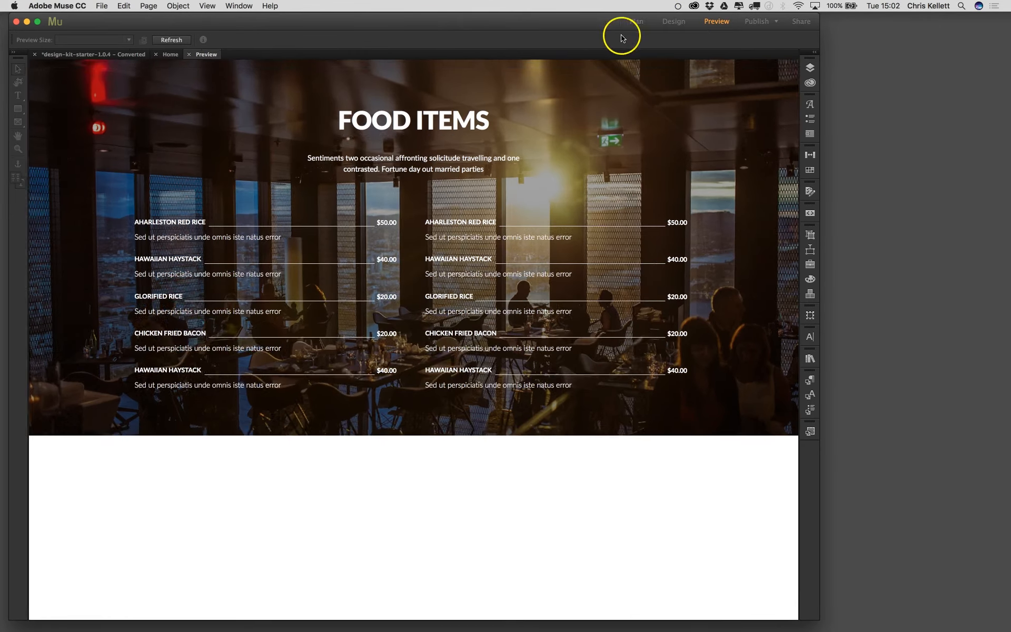
pyautogui.moveTo(821, 131); pyautogui.dragTo(587, 141)
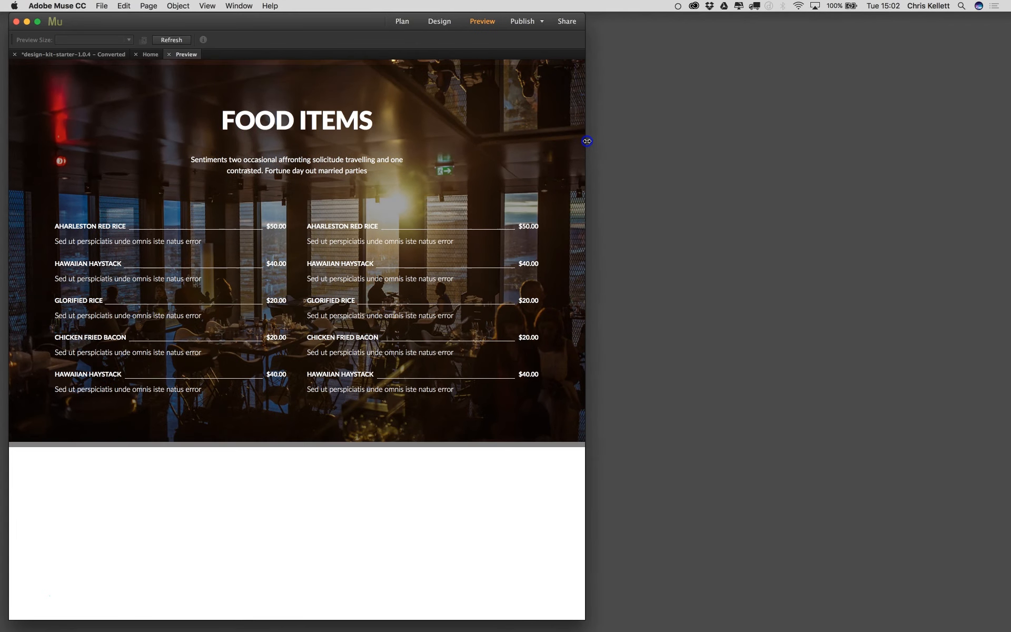
pyautogui.click(165, 40)
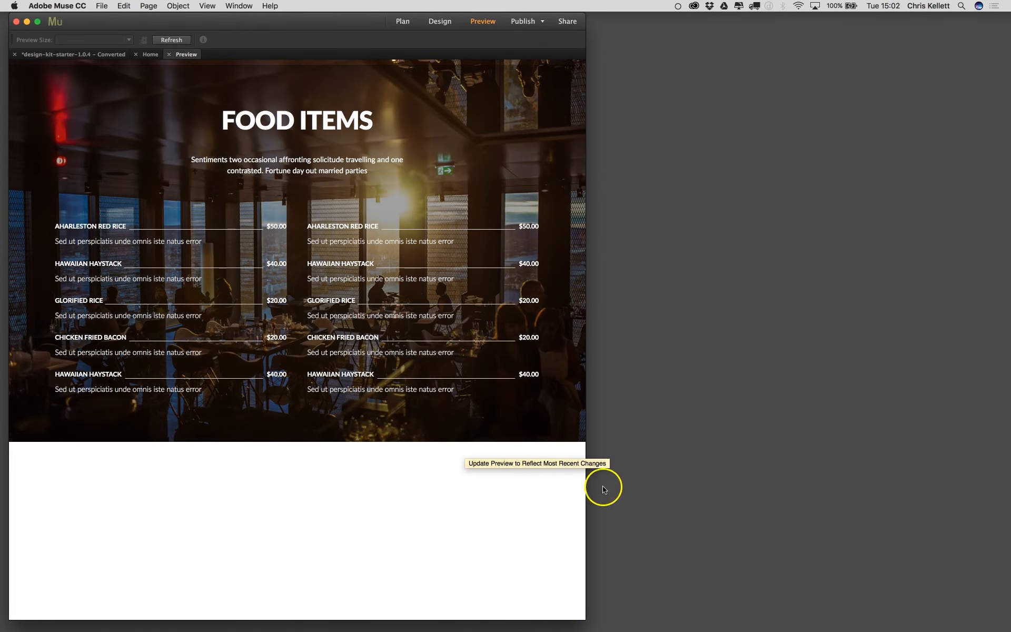
pyautogui.moveTo(585, 492); pyautogui.dragTo(939, 479)
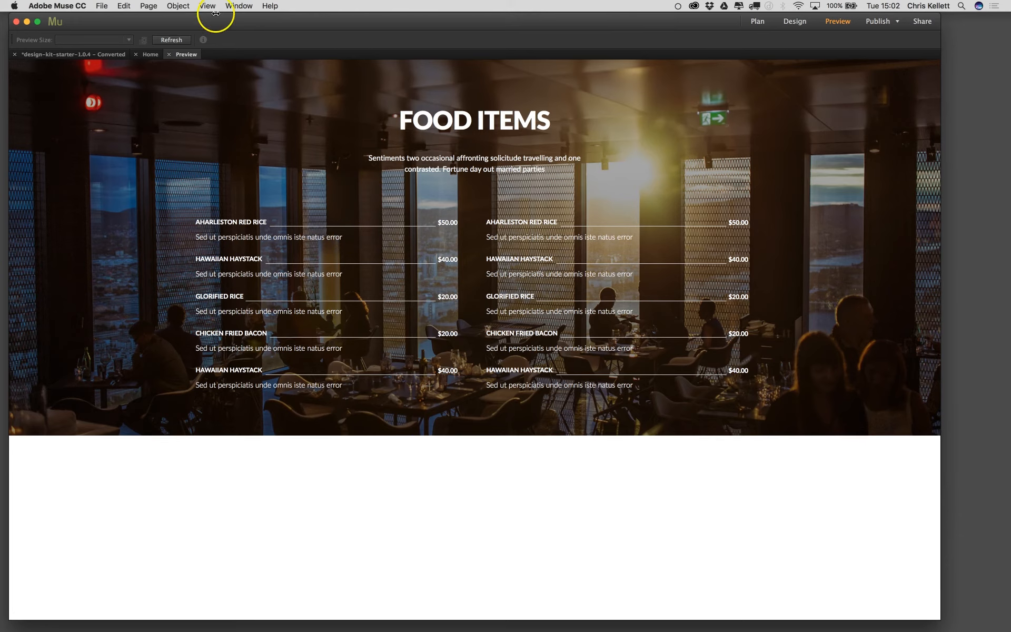
pyautogui.moveTo(169, 54); pyautogui.dragTo(96, 83)
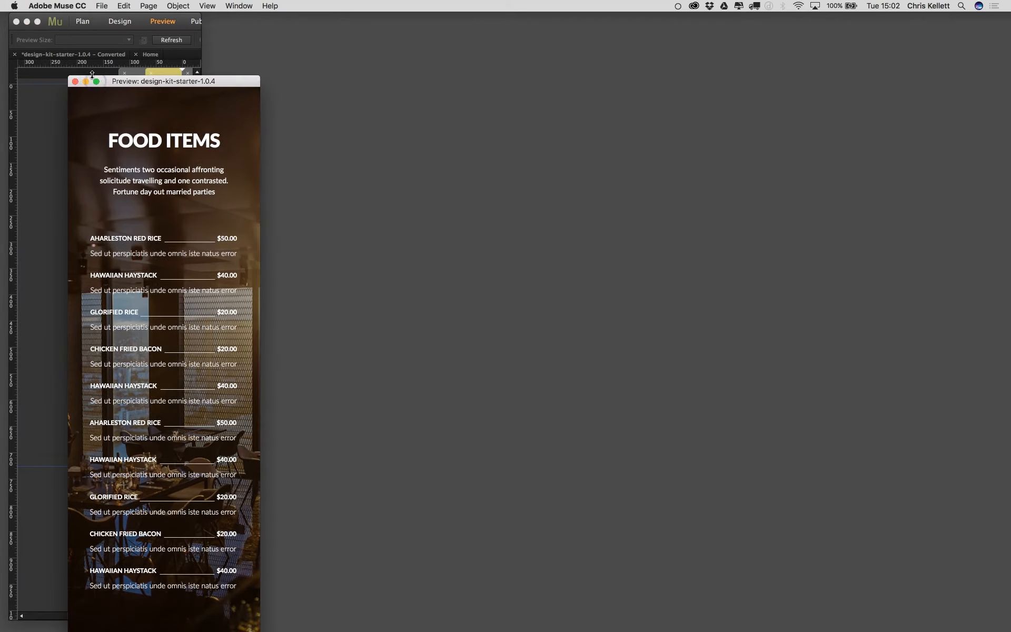
pyautogui.click(72, 81)
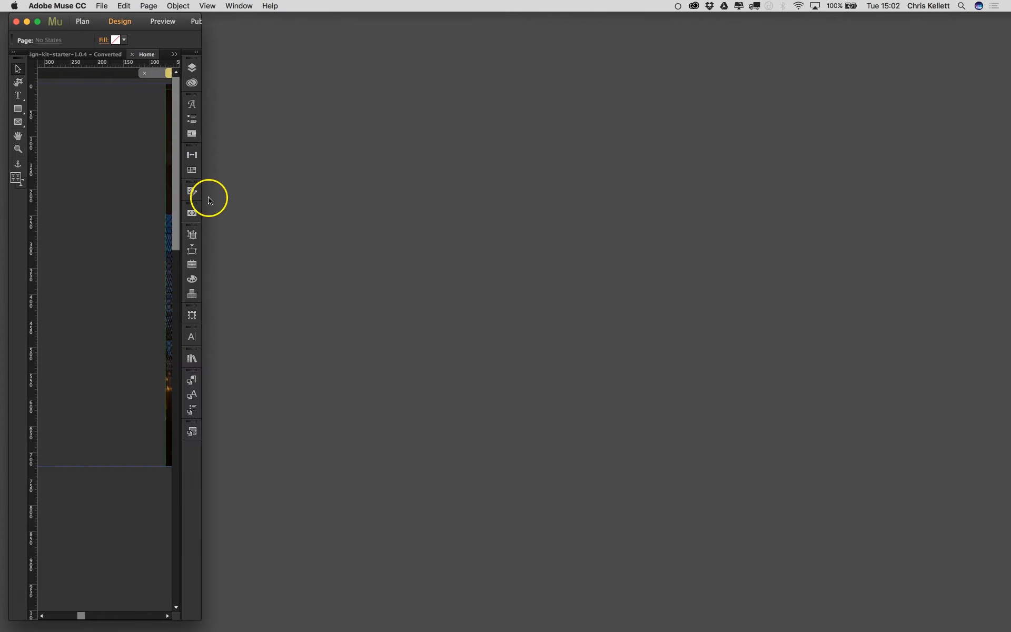
pyautogui.moveTo(202, 197); pyautogui.dragTo(965, 264)
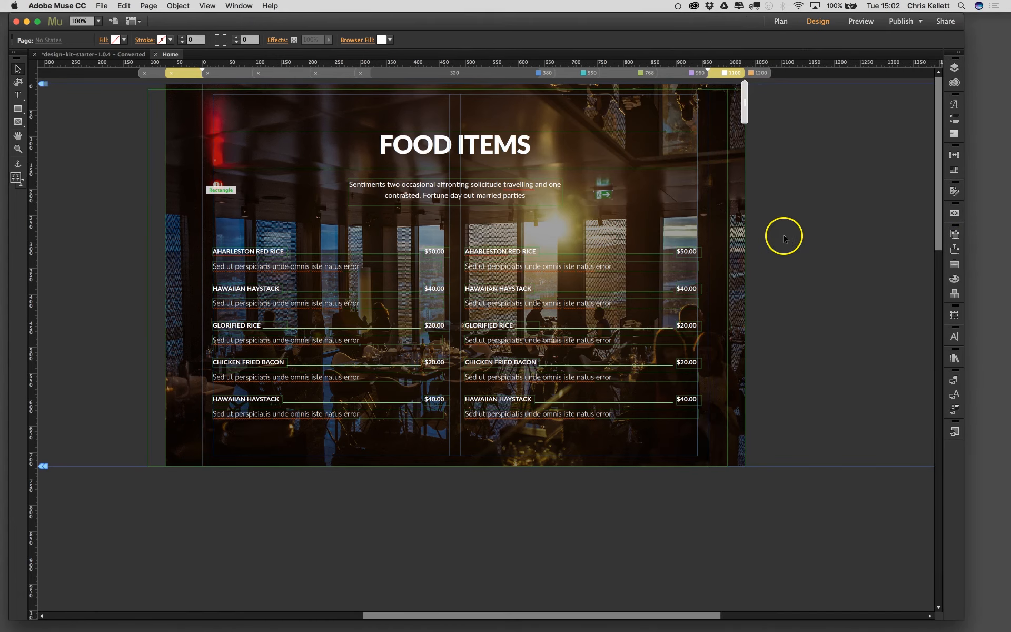
# - Reopen the Home page from the site plan and delete the entire food menu design at the 1200 breakpoint
pyautogui.click(156, 54)
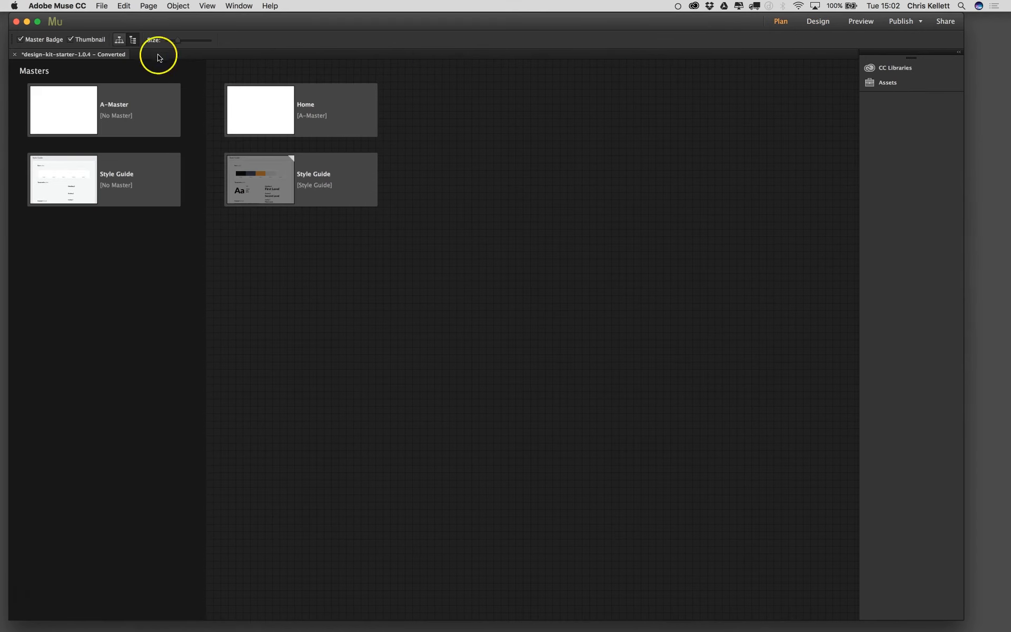
pyautogui.click(332, 100)
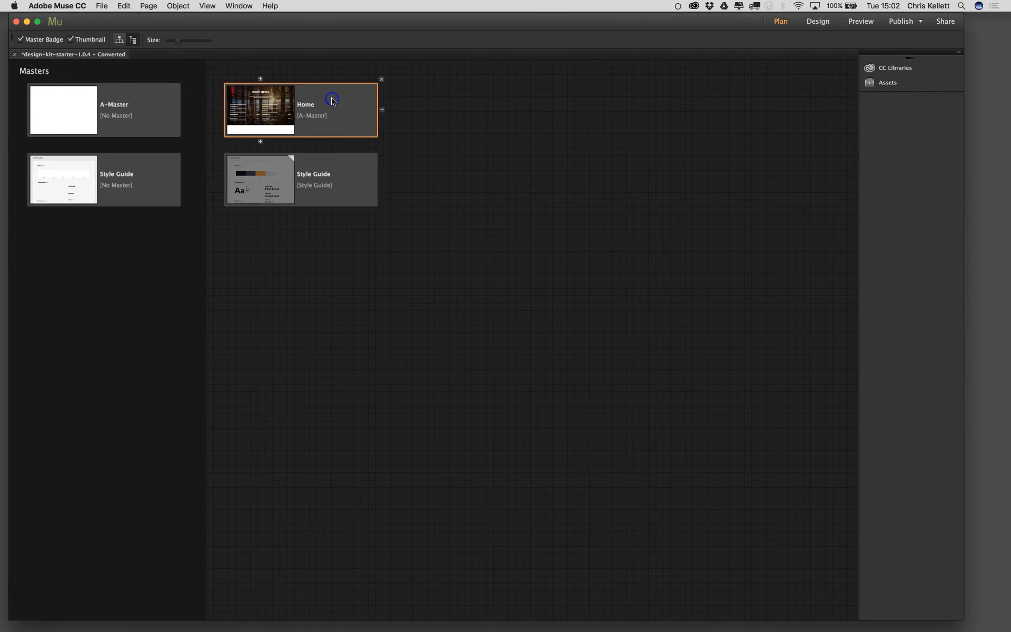
pyautogui.doubleClick(332, 101)
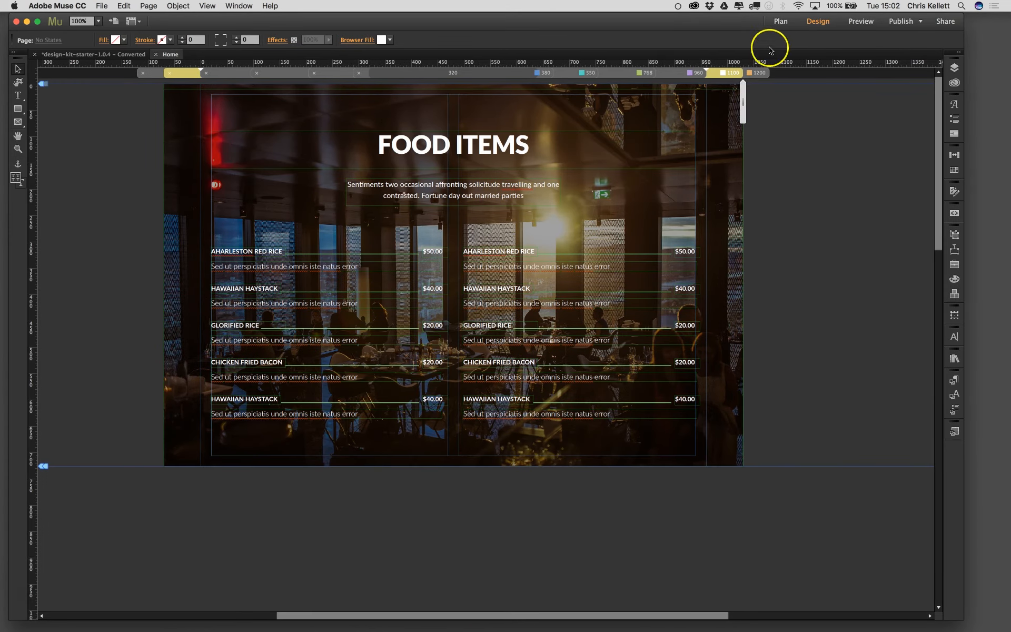
pyautogui.click(759, 73)
pyautogui.click(160, 153)
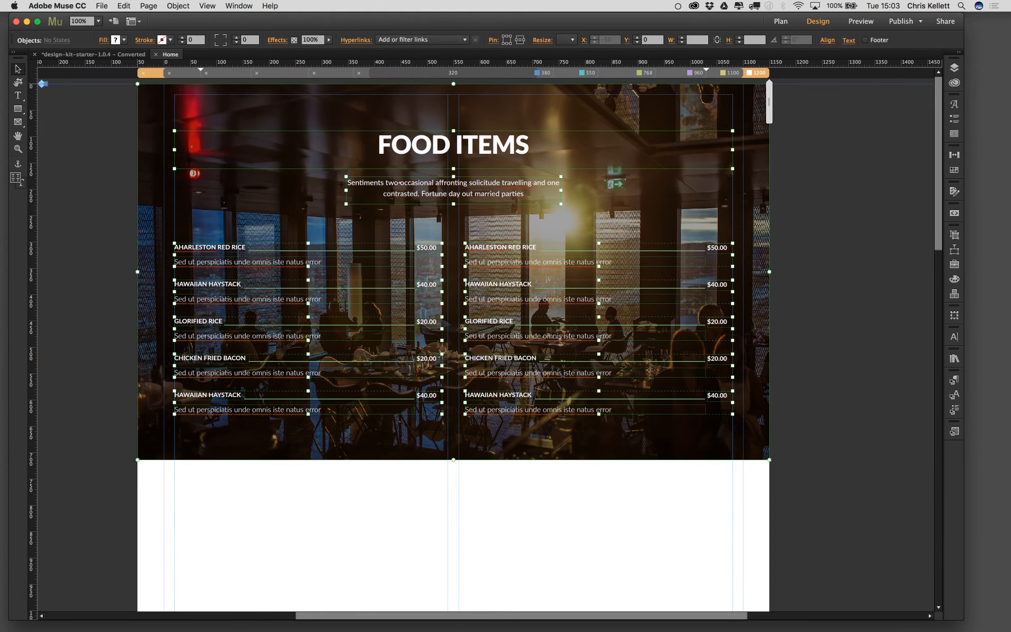
pyautogui.press('Delete')
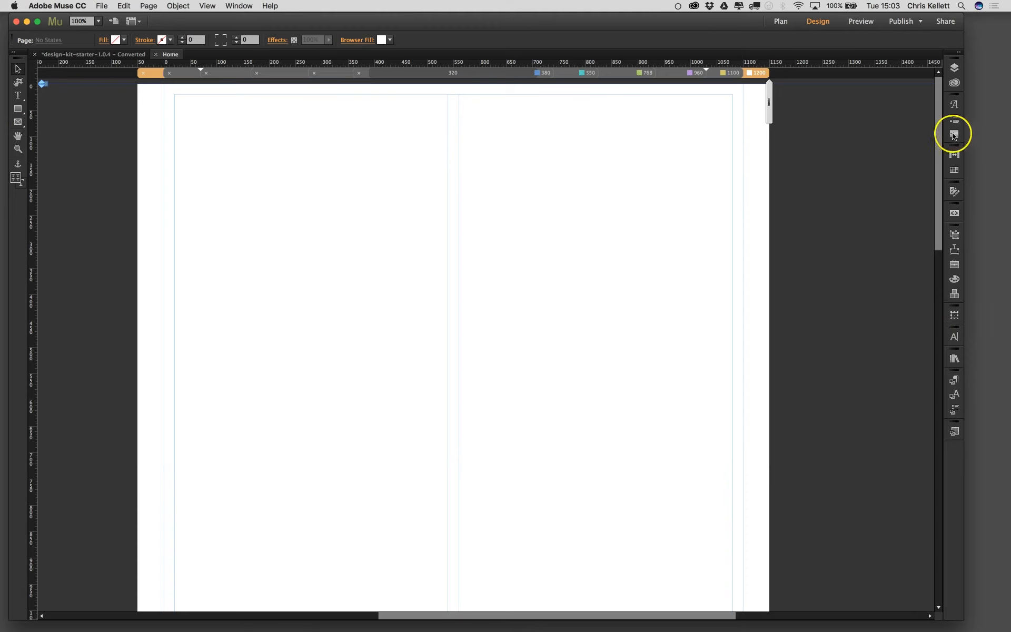
# - Try placing Food Menu 3 from the Design Kit - Food Menus library on the empty page, and undo the placement
pyautogui.click(954, 296)
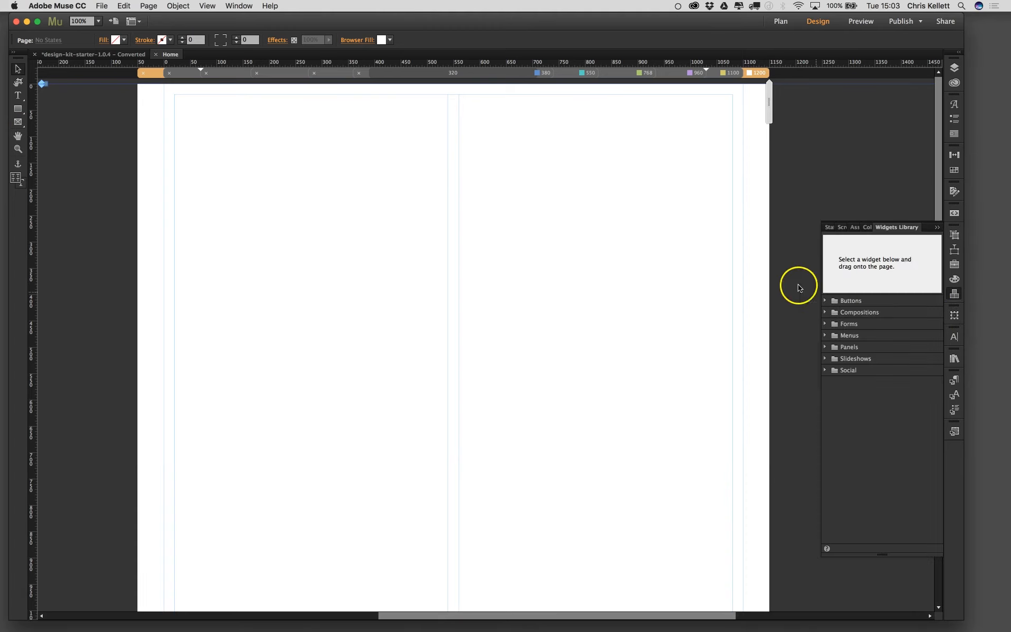
pyautogui.click(954, 359)
pyautogui.moveTo(851, 339); pyautogui.dragTo(141, 104)
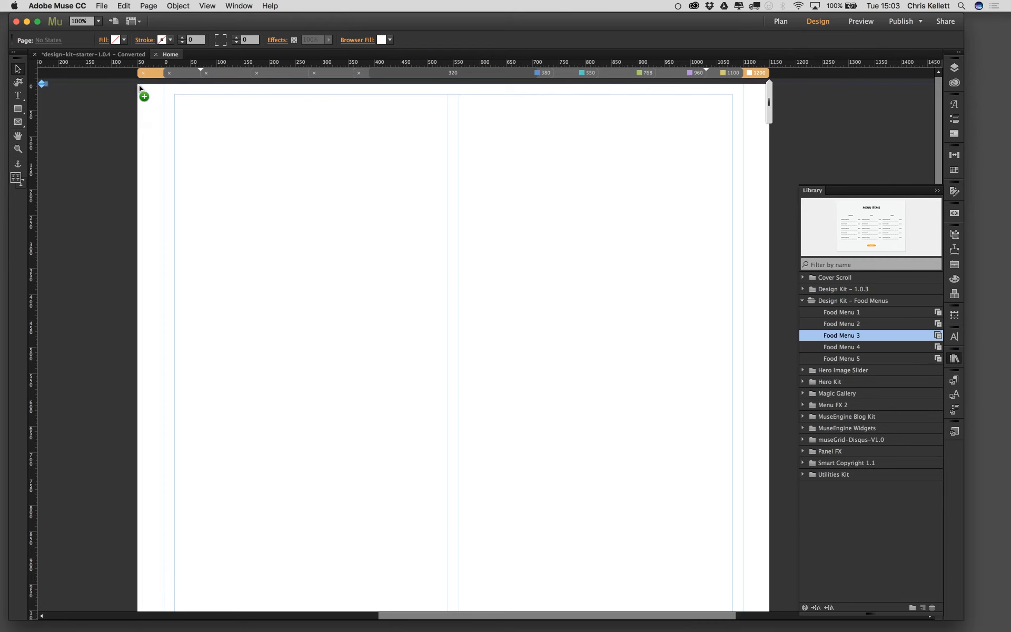
pyautogui.moveTo(139, 87); pyautogui.dragTo(139, 86)
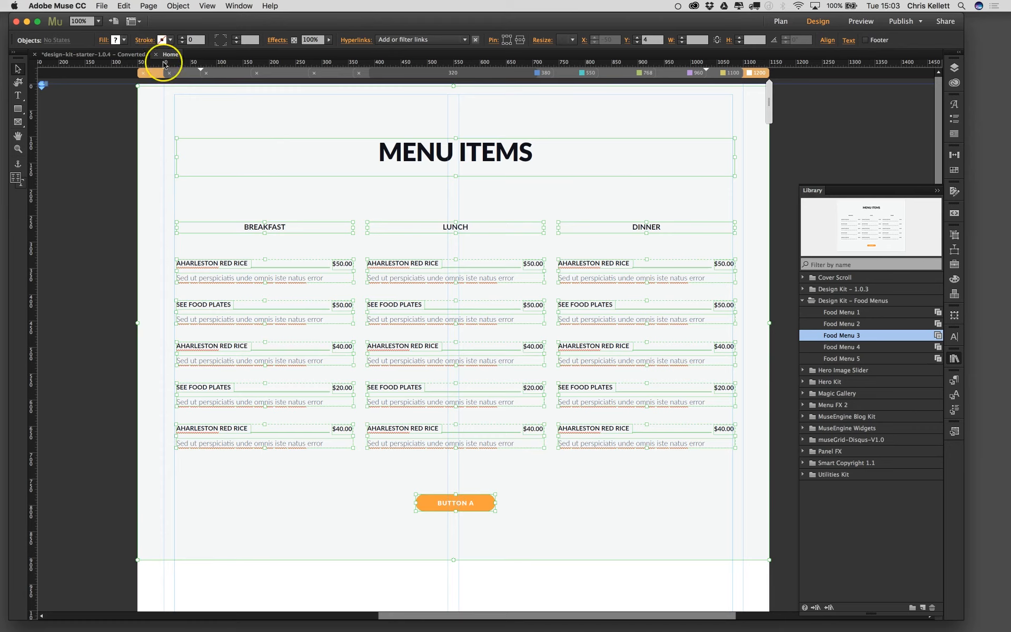
pyautogui.press('super+z')
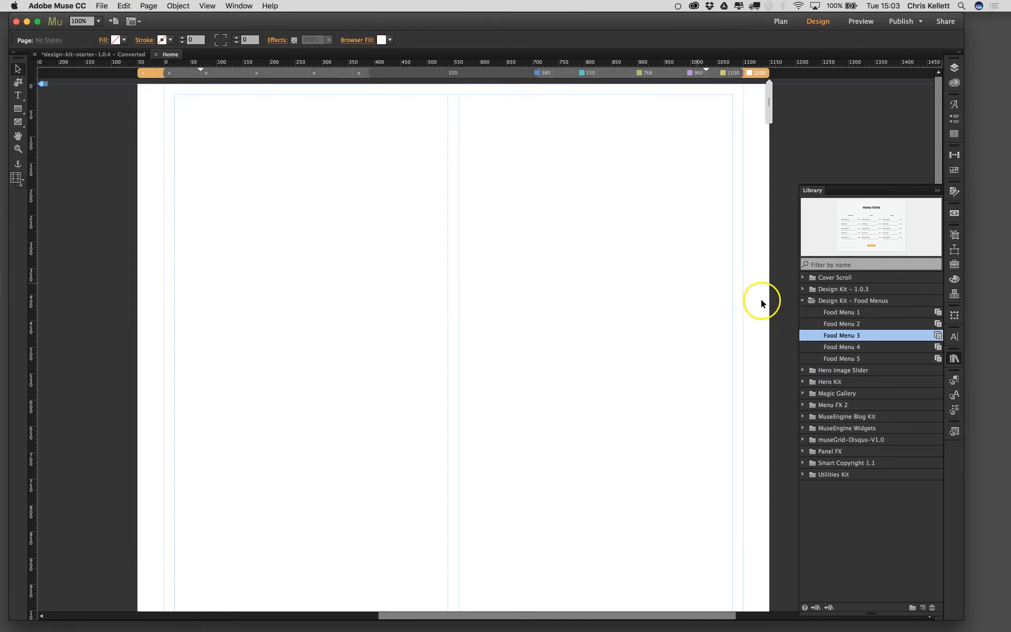
# - Place Food Menu 4 from the Design Kit - Food Menus library at the top of the empty page
pyautogui.click(849, 348)
pyautogui.moveTo(873, 237); pyautogui.dragTo(133, 131)
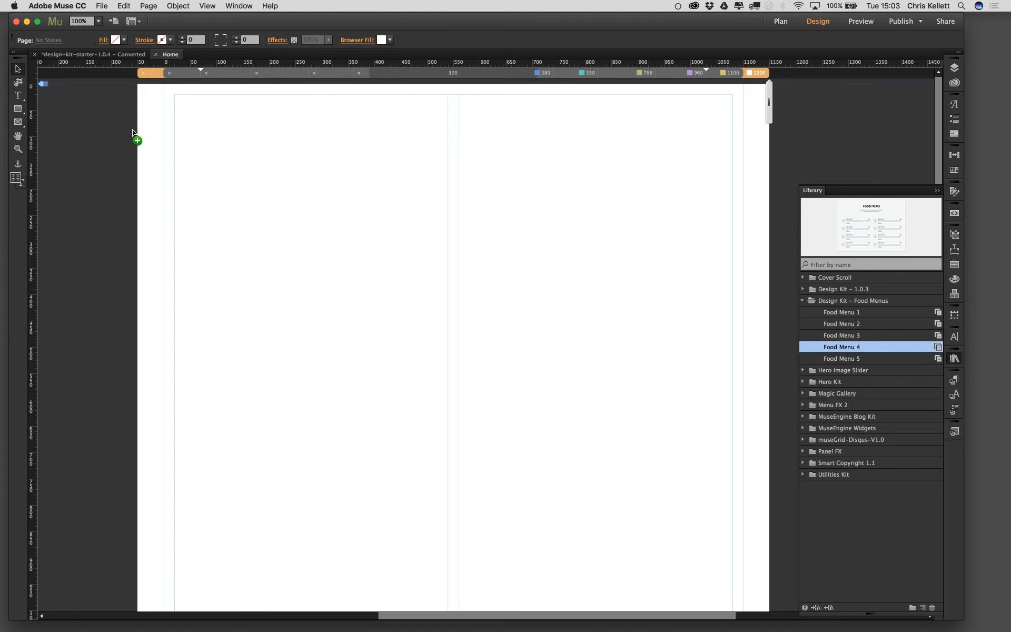
pyautogui.moveTo(87, 254); pyautogui.dragTo(88, 254)
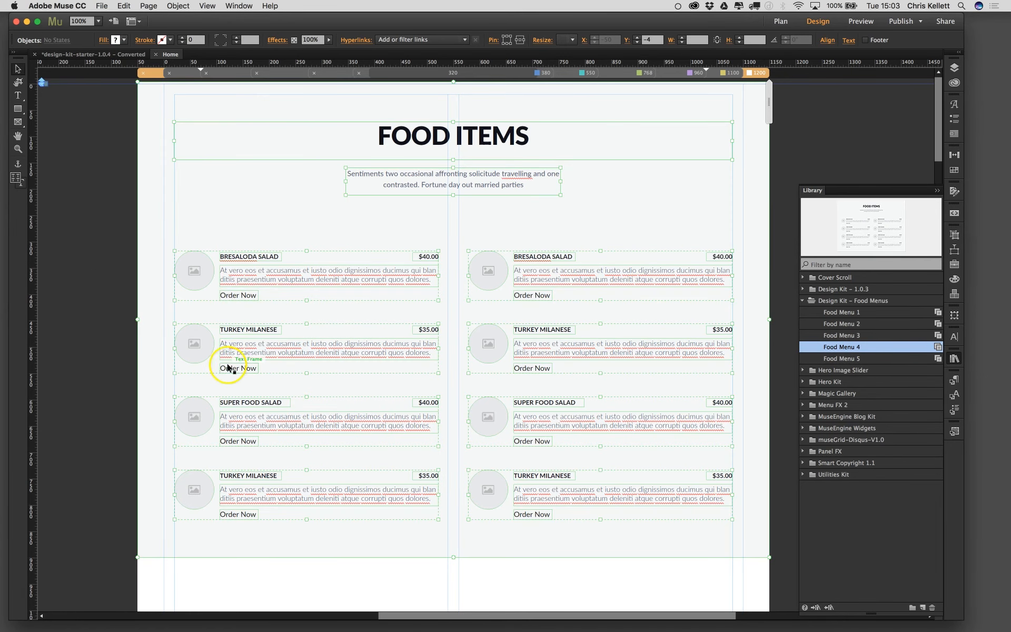
# - Fill the first Bresaloda Salad item's image circle with bistro-background.jpg and set its fitting to Scale to Fill
pyautogui.click(201, 270)
pyautogui.click(201, 270)
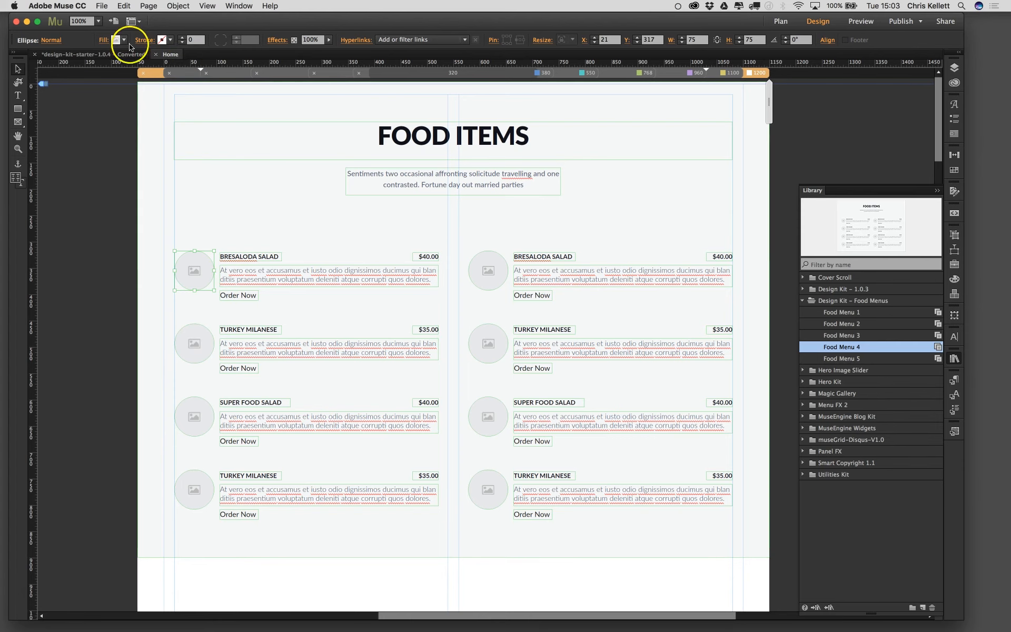
pyautogui.click(104, 40)
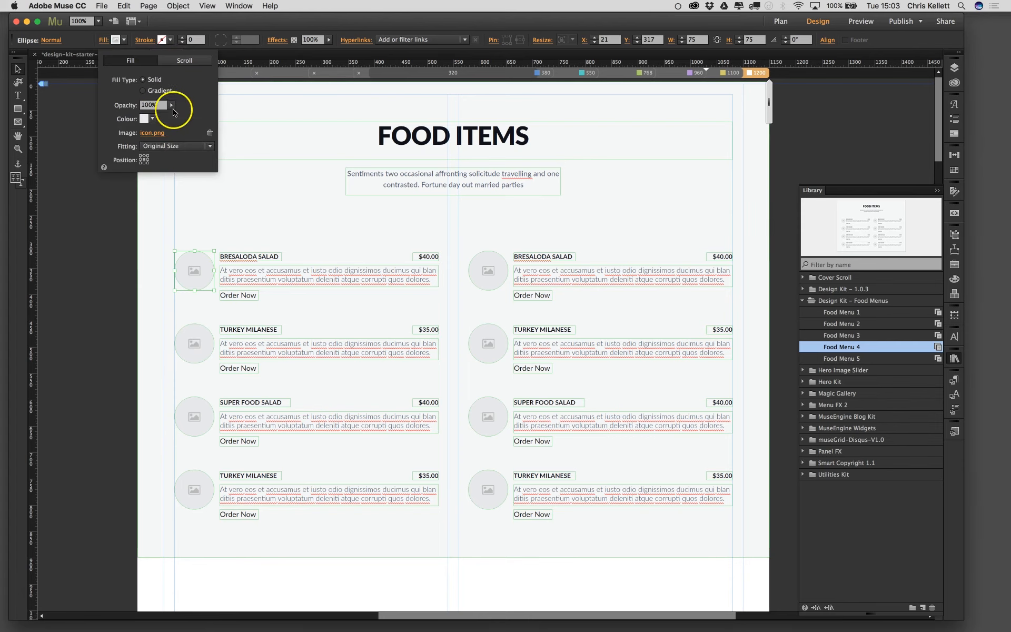
pyautogui.click(157, 134)
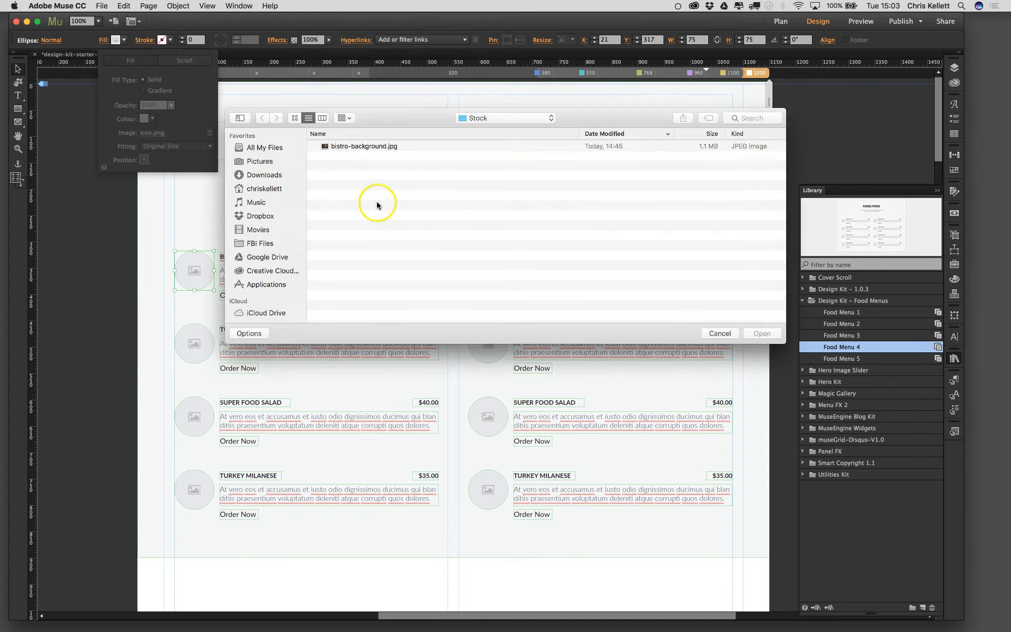
pyautogui.click(349, 146)
pyautogui.click(762, 334)
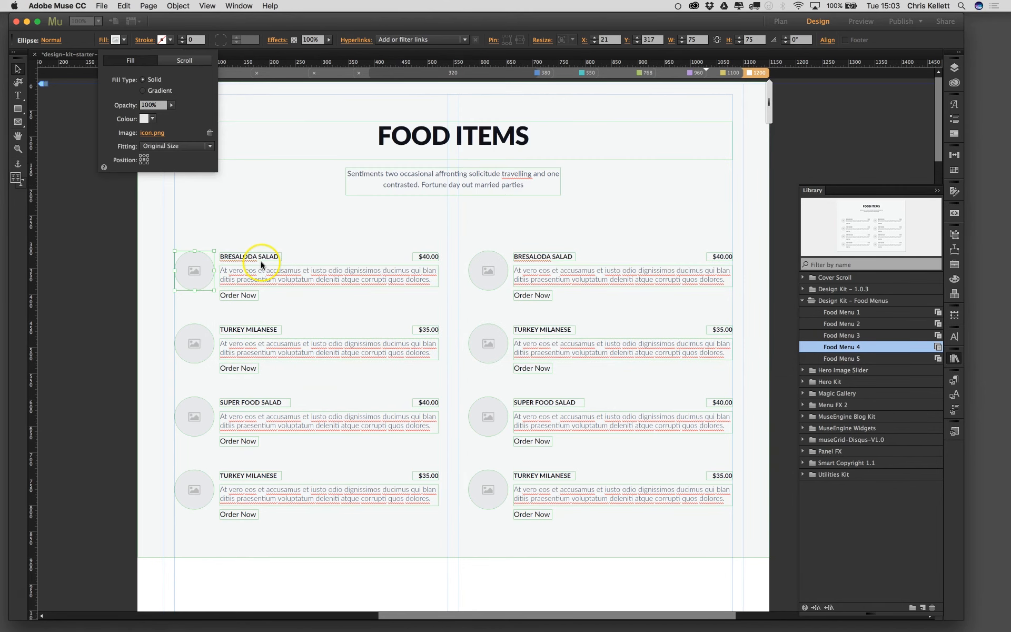
pyautogui.click(168, 146)
pyautogui.click(176, 157)
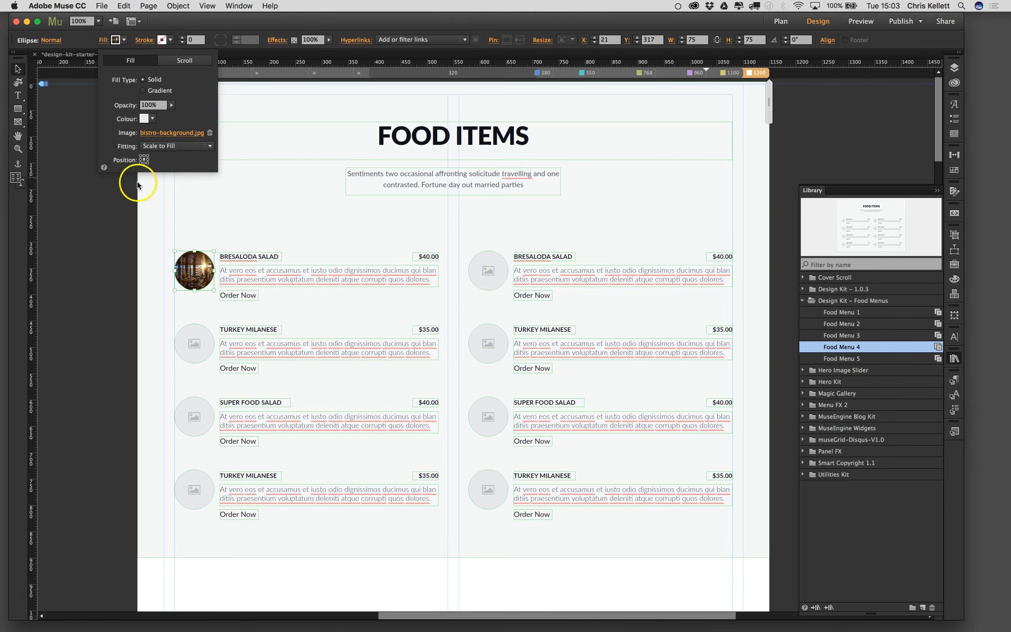
pyautogui.click(95, 210)
# - Select the entire Food Items design and remove it from the page
pyautogui.moveTo(83, 120); pyautogui.dragTo(770, 526)
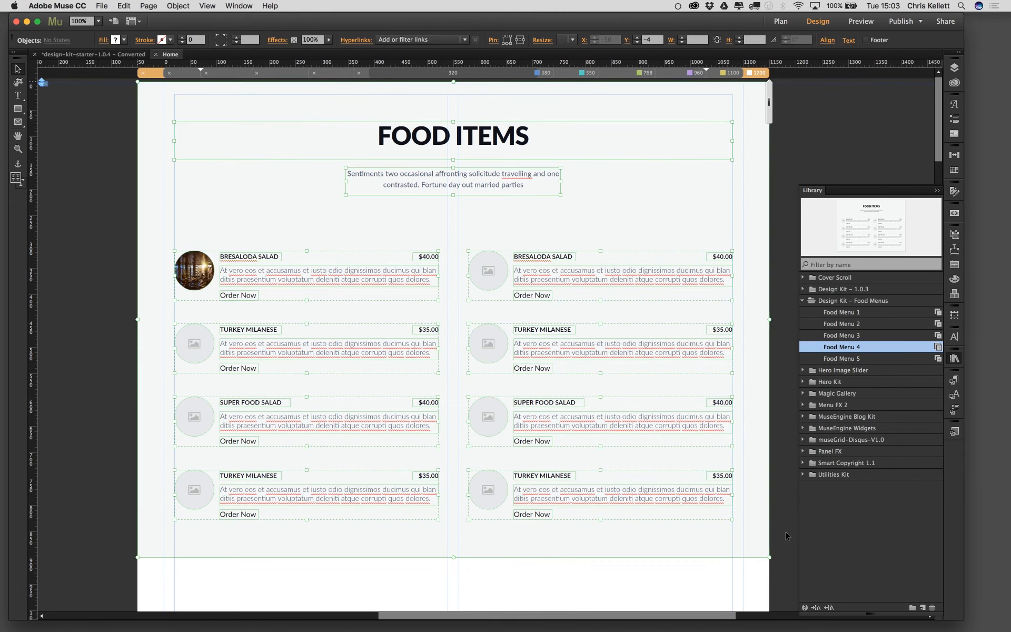
pyautogui.press('super+z')
# - Place Food Menu 5 from the Design Kit - Food Menus library at the top of the empty page
pyautogui.click(848, 359)
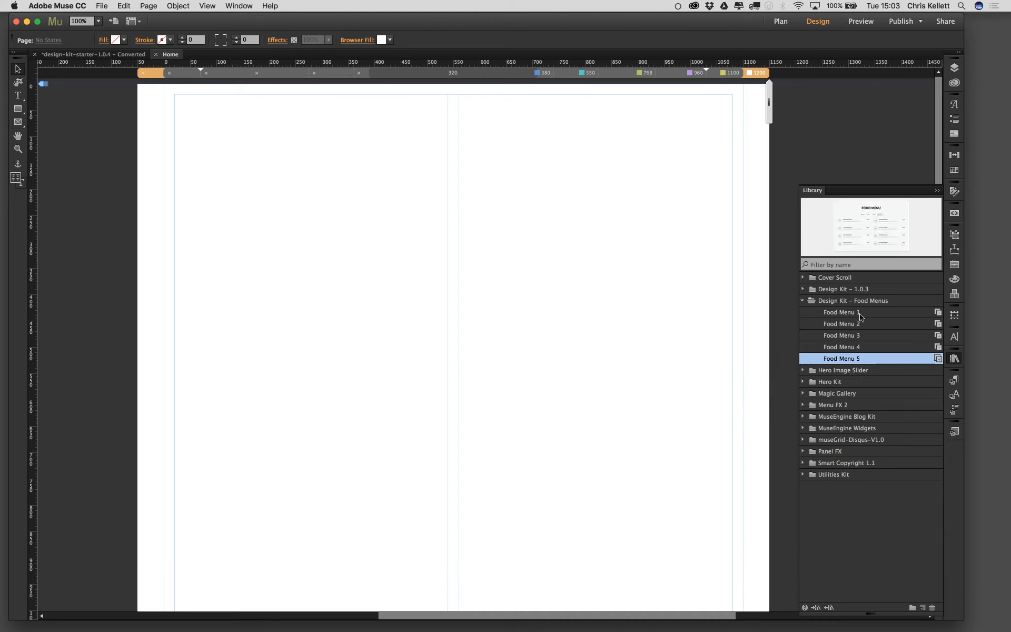
pyautogui.moveTo(890, 231); pyautogui.dragTo(436, 224)
pyautogui.moveTo(523, 181); pyautogui.dragTo(427, 188)
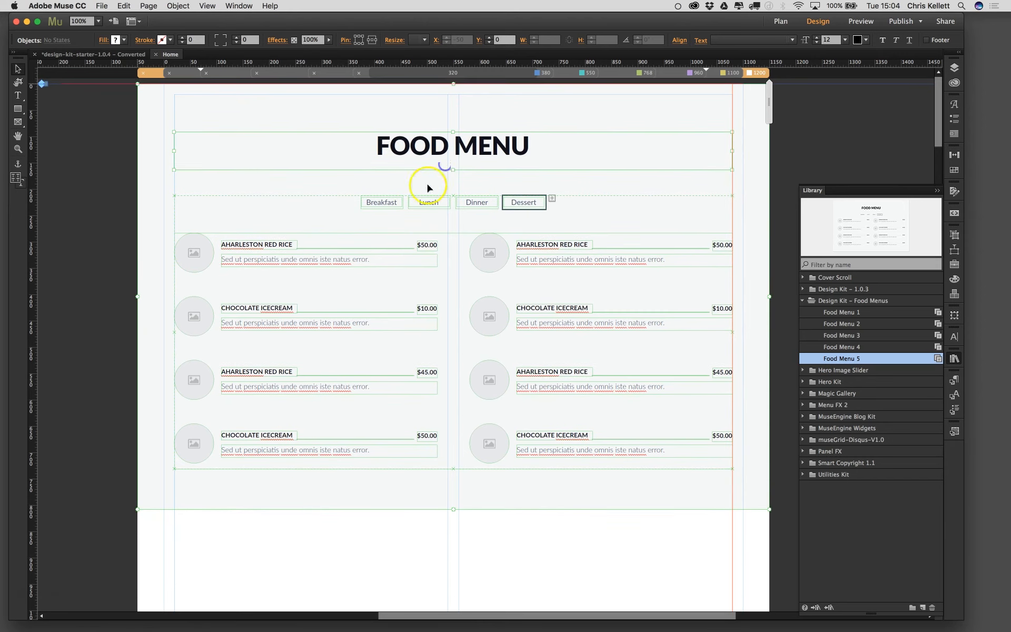
# - Preview the Home page with the tabbed Food Menu design
pyautogui.click(862, 21)
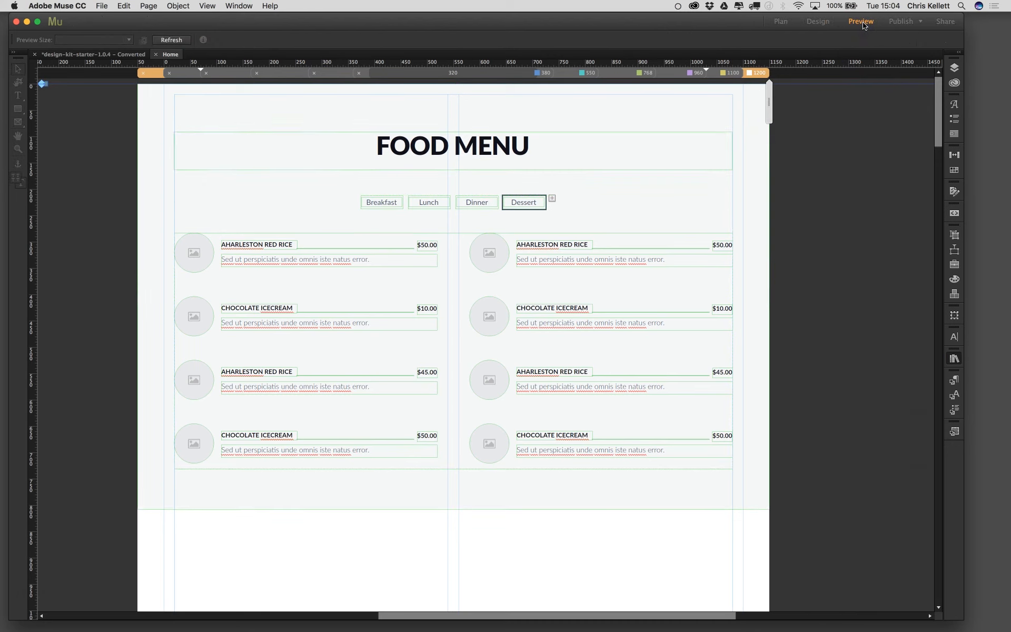